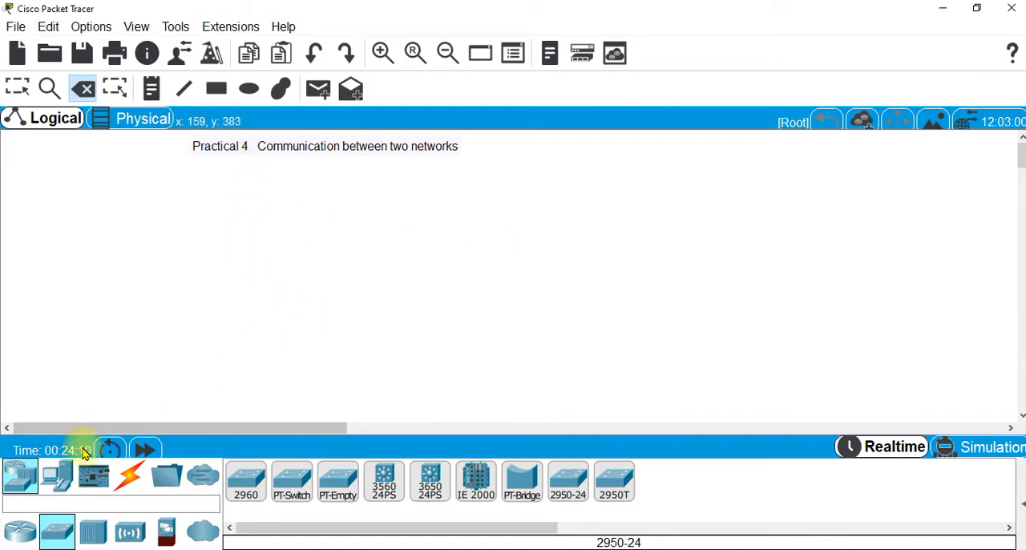
Place two 2950-24 switches in the workspace, one on the left side and one near the middle
{"action": "left_click", "coordinate": [24, 480]}
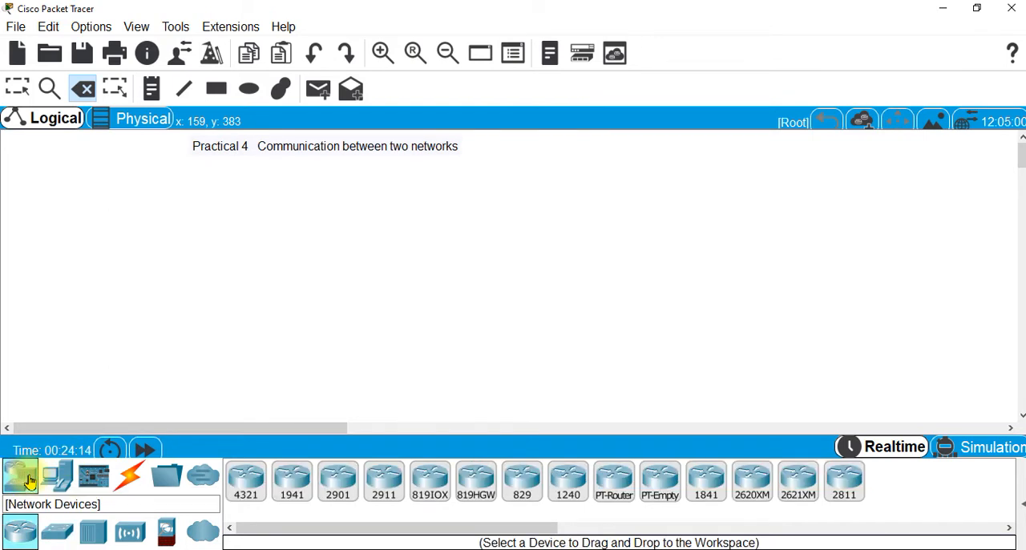
{"action": "left_click", "coordinate": [57, 532]}
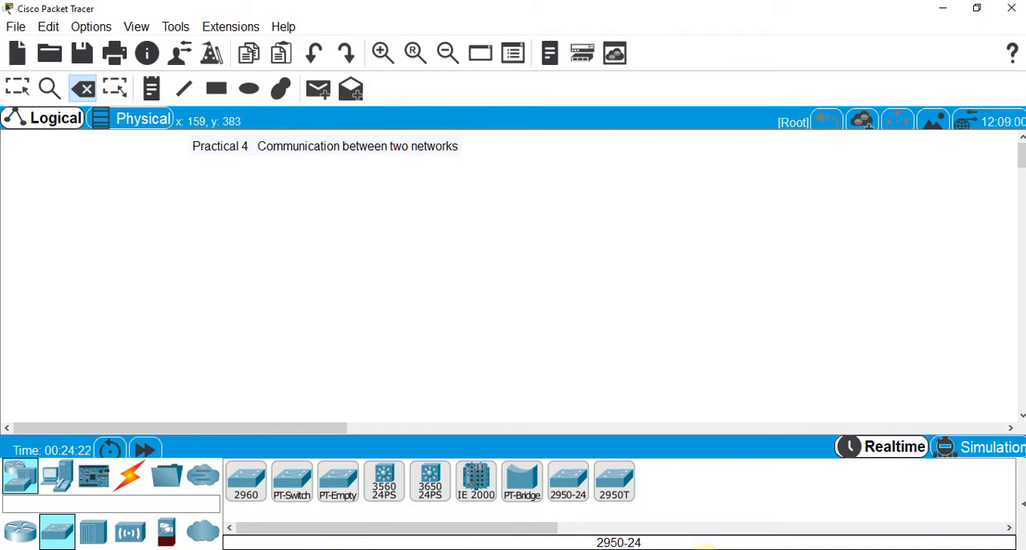
{"action": "left_click", "coordinate": [570, 485]}
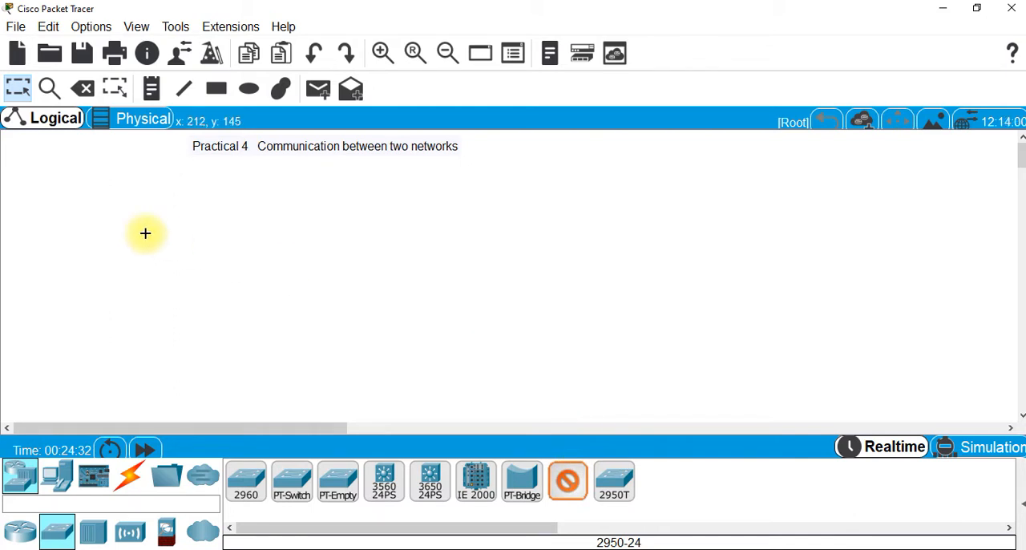
{"action": "left_click", "coordinate": [167, 255]}
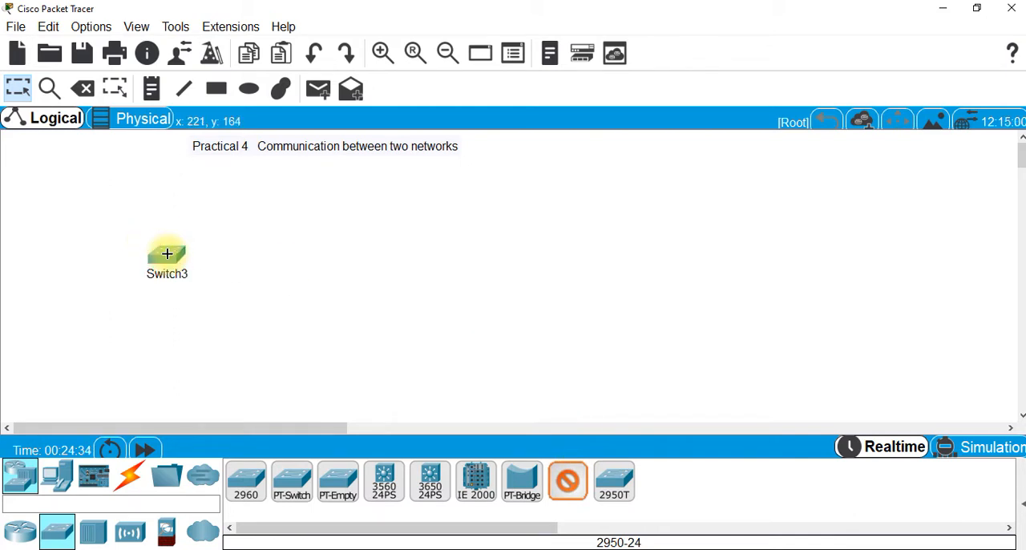
{"action": "left_click", "coordinate": [512, 259]}
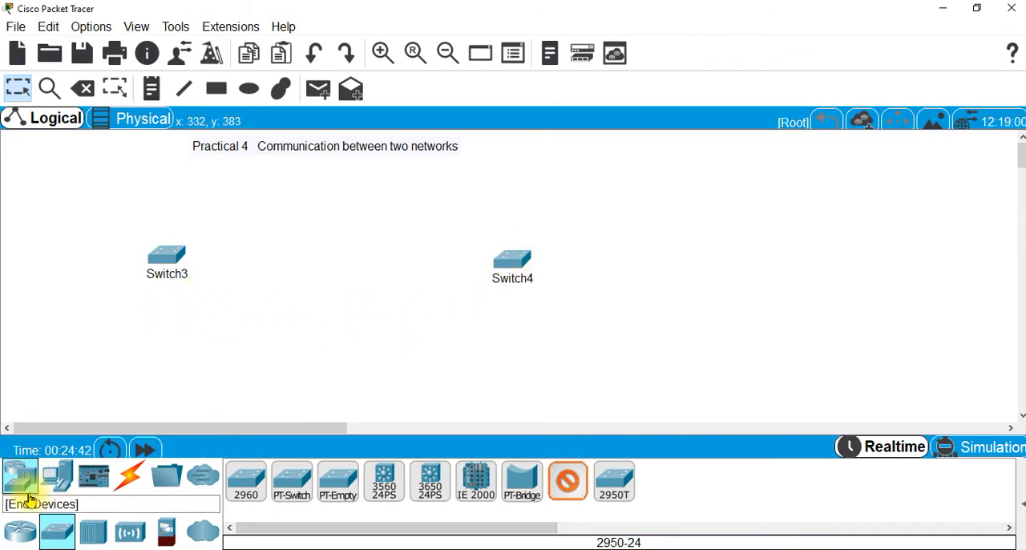
Place six PCs in a ring around the left switch
{"action": "left_click", "coordinate": [62, 476]}
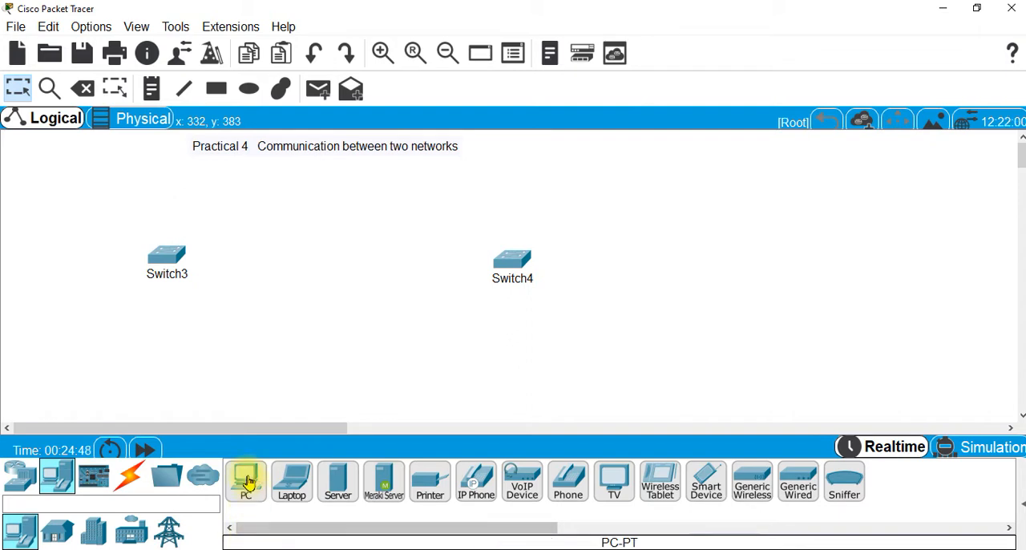
{"action": "left_click", "coordinate": [249, 480]}
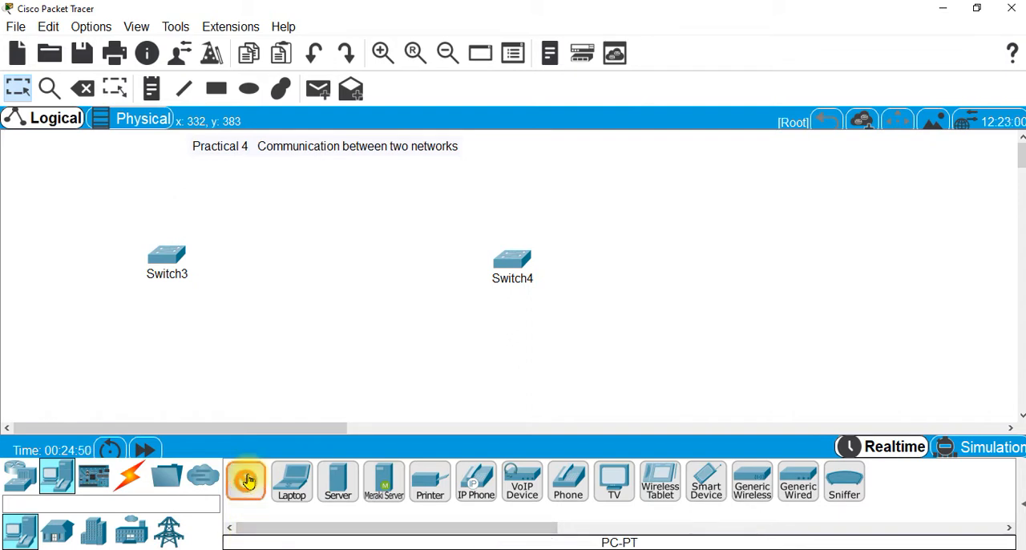
{"action": "left_click", "coordinate": [186, 182]}
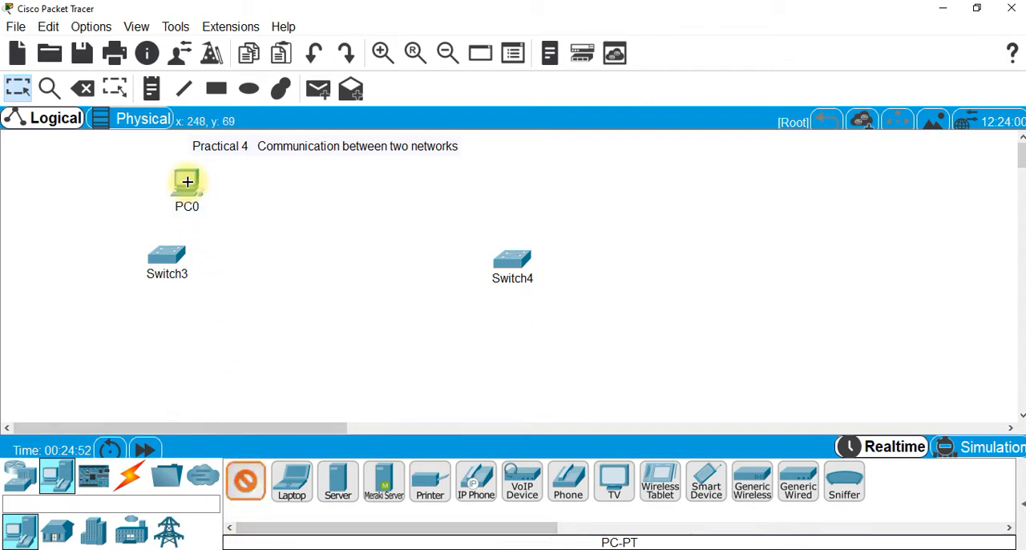
{"action": "left_click", "coordinate": [109, 200]}
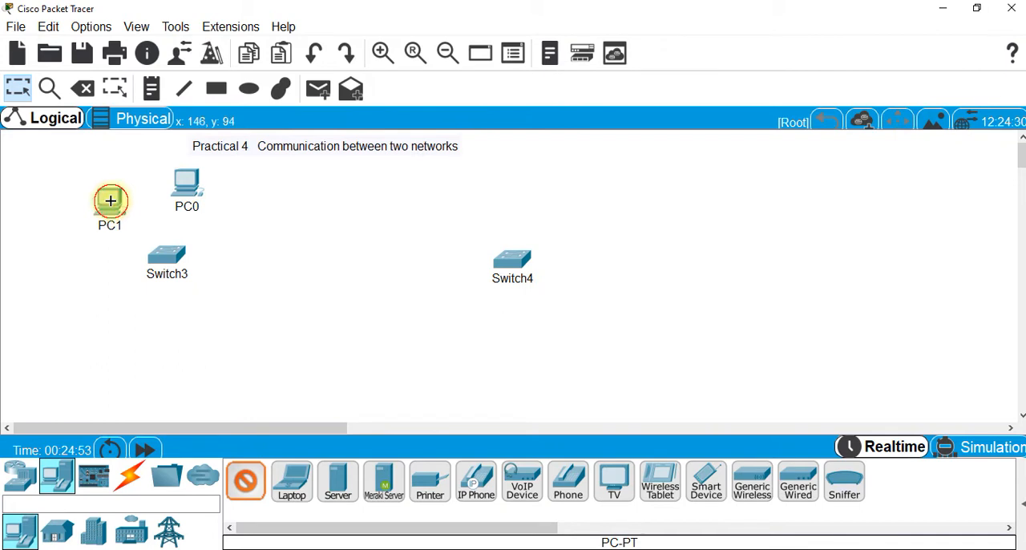
{"action": "left_click", "coordinate": [60, 258]}
{"action": "left_click", "coordinate": [102, 345]}
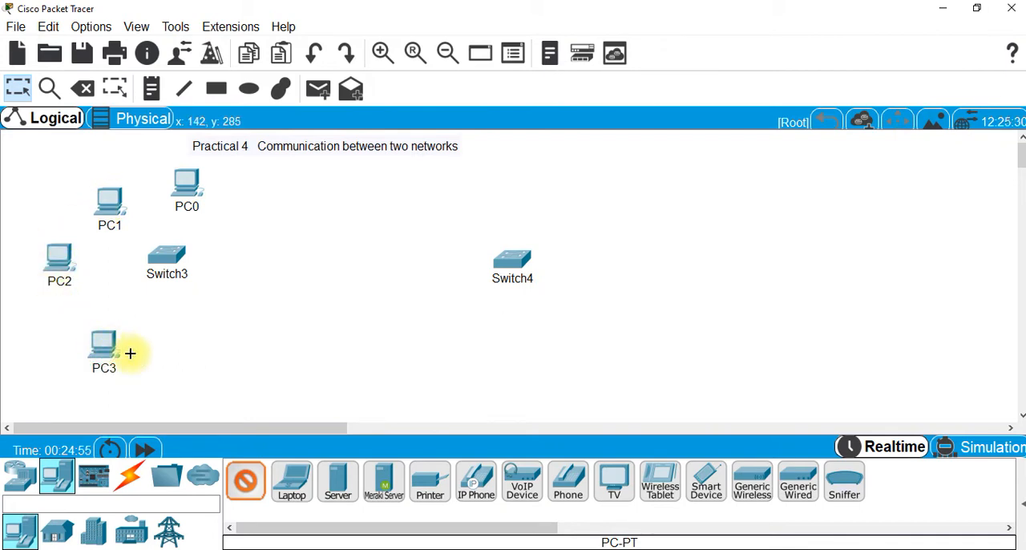
{"action": "left_click", "coordinate": [213, 353]}
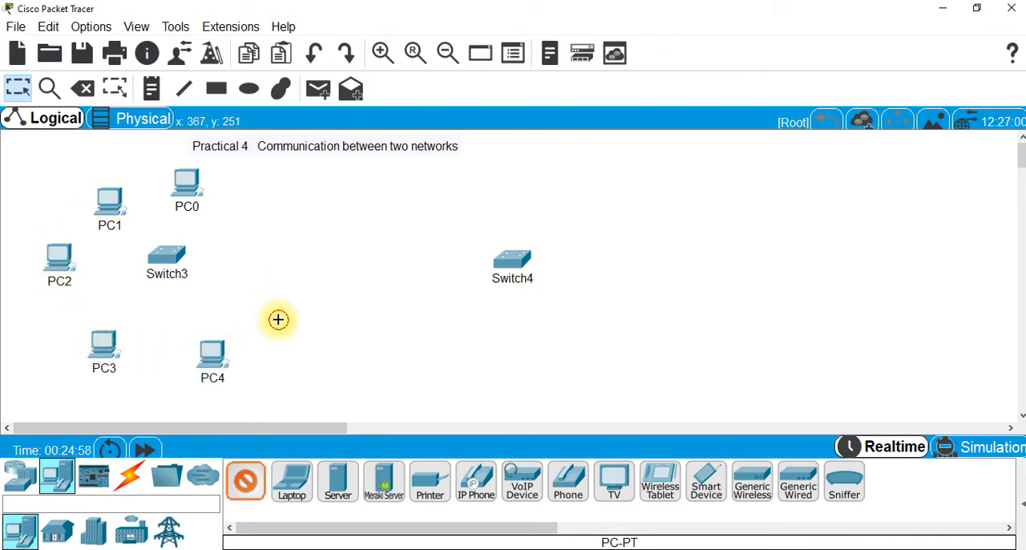
{"action": "left_click", "coordinate": [278, 320]}
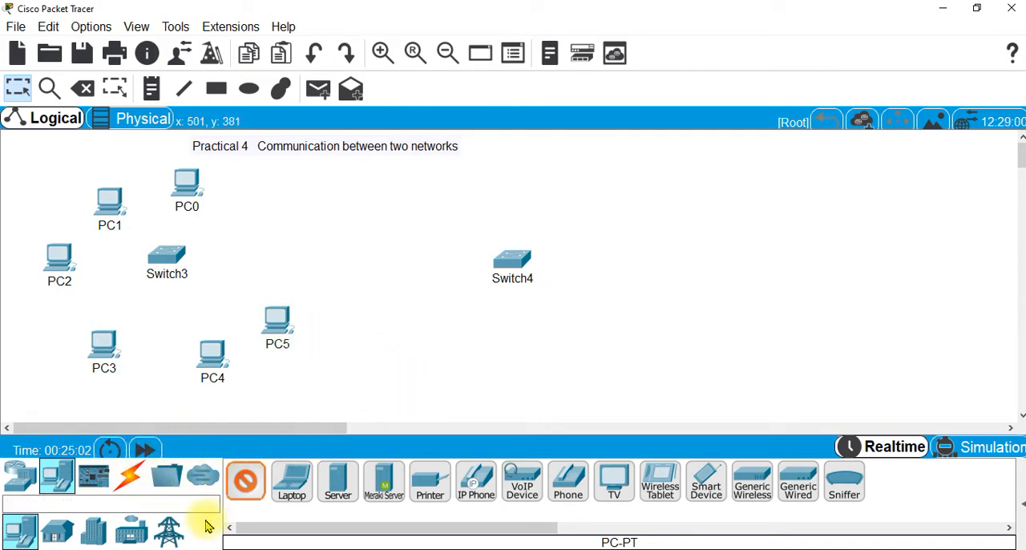
Place six laptops in a ring around the right switch
{"action": "left_click", "coordinate": [291, 481]}
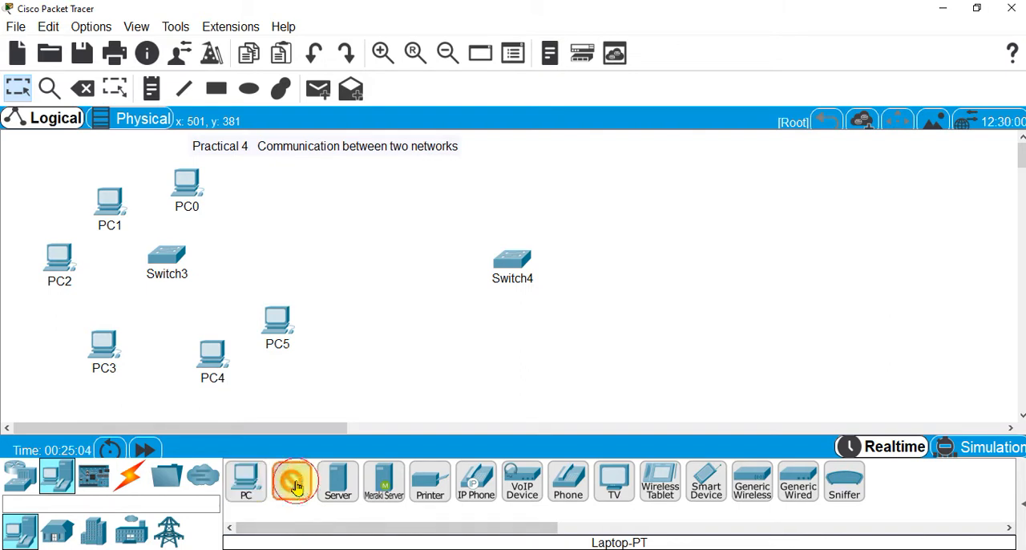
{"action": "left_click", "coordinate": [491, 199]}
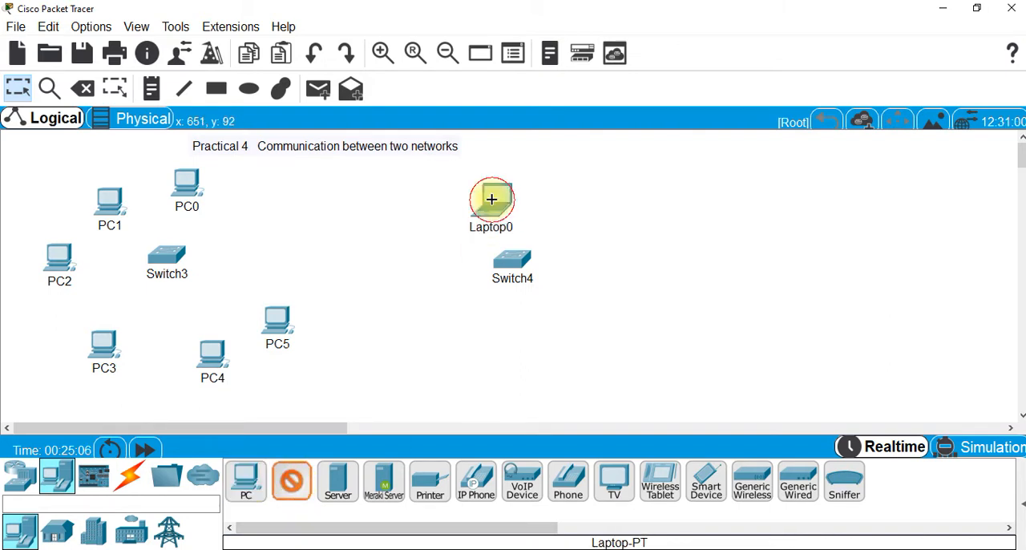
{"action": "left_click", "coordinate": [577, 226]}
{"action": "left_click", "coordinate": [630, 335]}
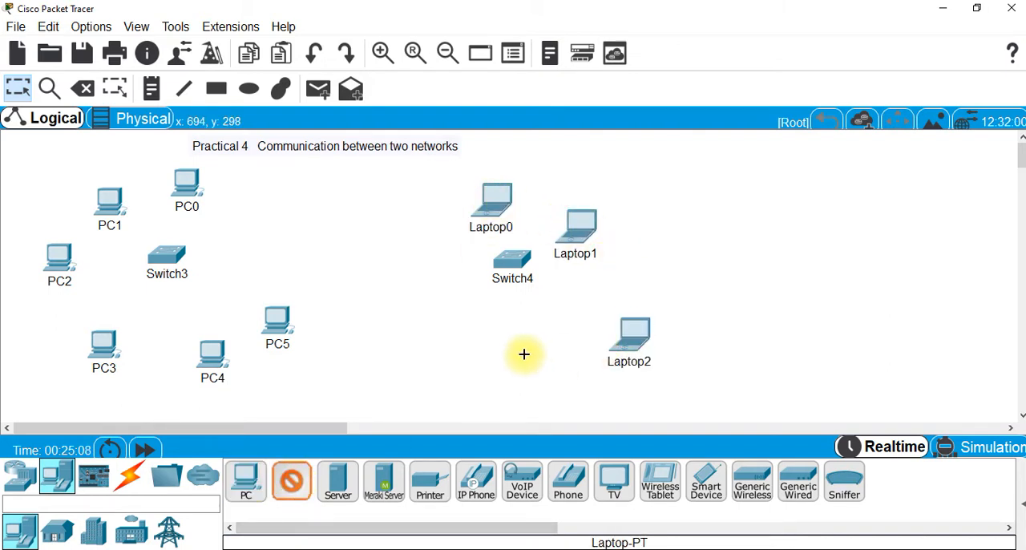
{"action": "left_click", "coordinate": [525, 352]}
{"action": "left_click", "coordinate": [430, 334]}
{"action": "left_click", "coordinate": [416, 259]}
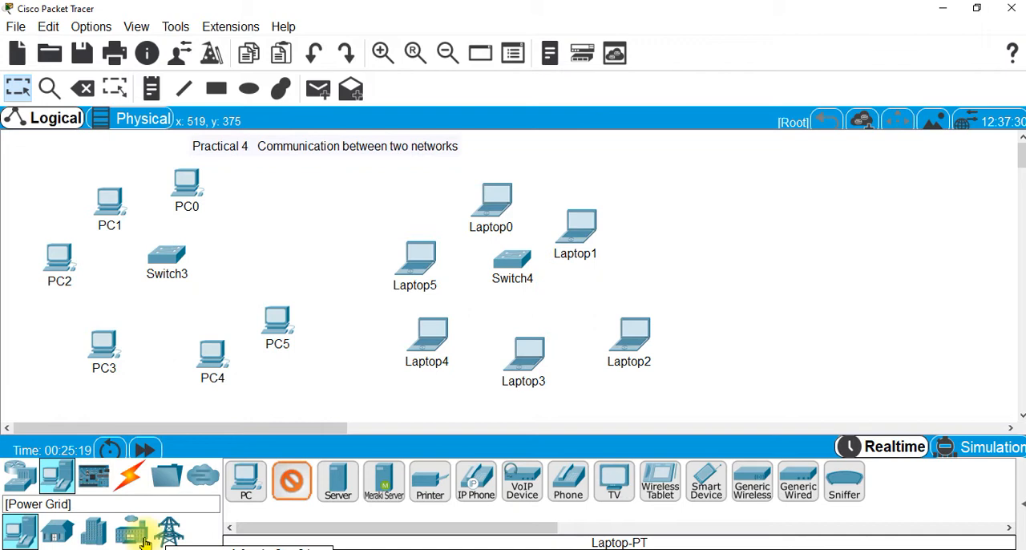
Cable the six PCs, PC0 through PC5, to Switch3 using the automatic connection type
{"action": "left_click", "coordinate": [129, 479]}
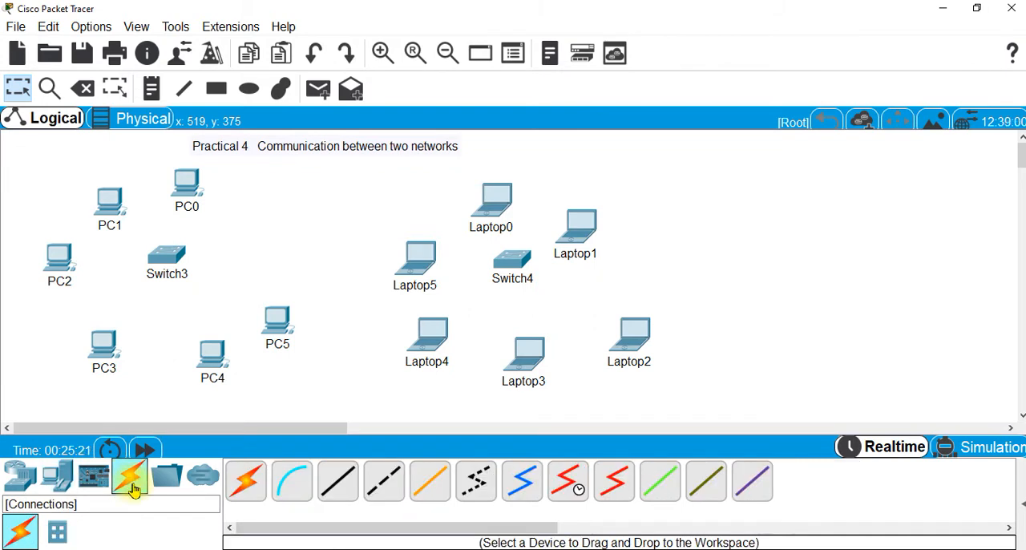
{"action": "left_click", "coordinate": [247, 489]}
{"action": "left_click", "coordinate": [247, 484]}
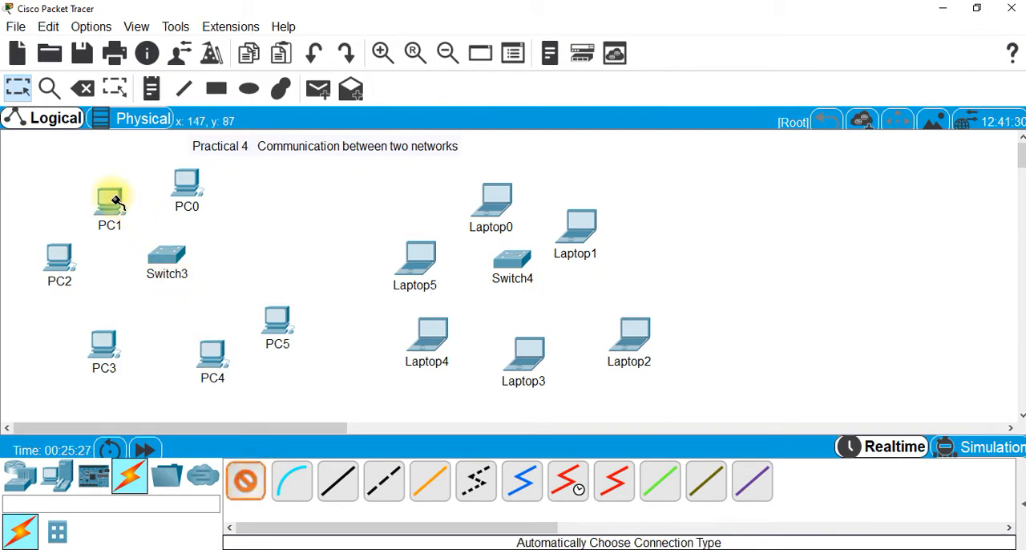
{"action": "left_click", "coordinate": [146, 253]}
{"action": "left_click", "coordinate": [187, 179]}
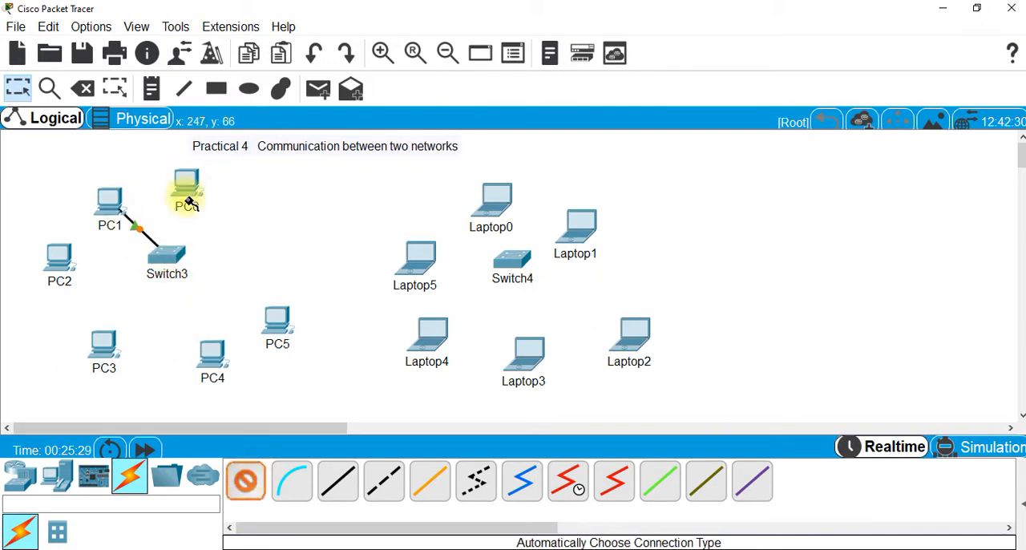
{"action": "left_click", "coordinate": [170, 263]}
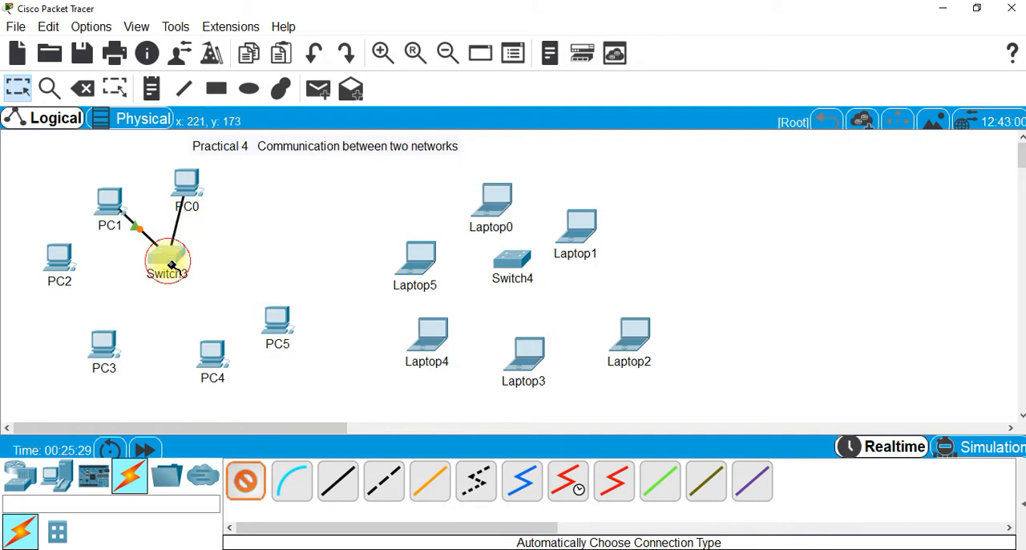
{"action": "left_click", "coordinate": [59, 260]}
Cable the six laptops, Laptop0 through Laptop5, to Switch4 using the automatic connection type
{"action": "left_click", "coordinate": [417, 258]}
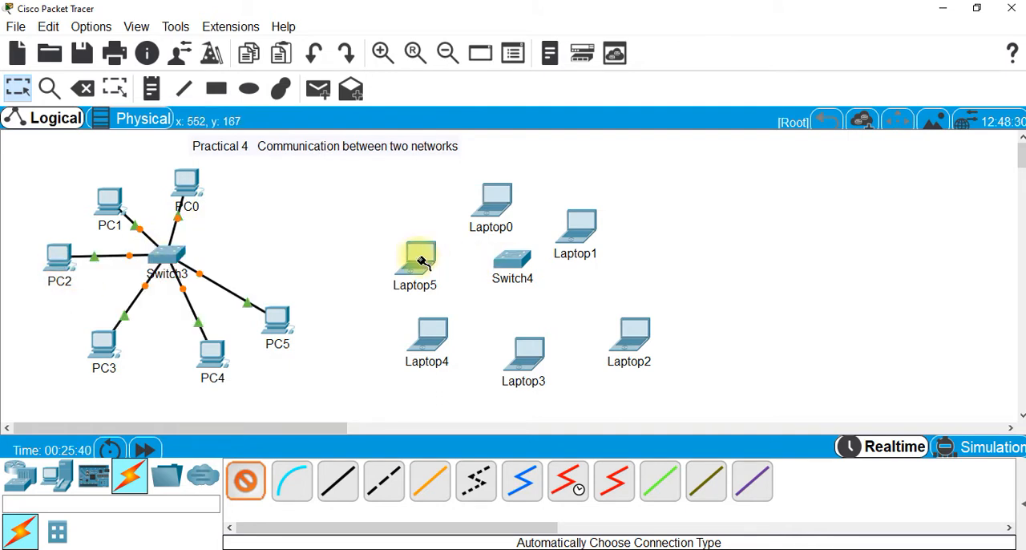
{"action": "left_click", "coordinate": [499, 267]}
{"action": "left_click", "coordinate": [499, 201]}
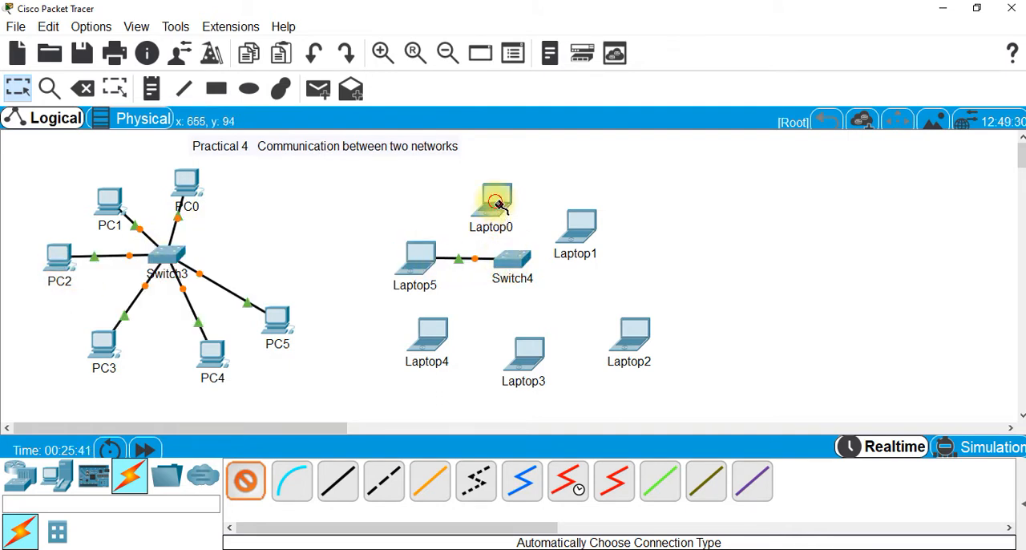
{"action": "left_click", "coordinate": [536, 265]}
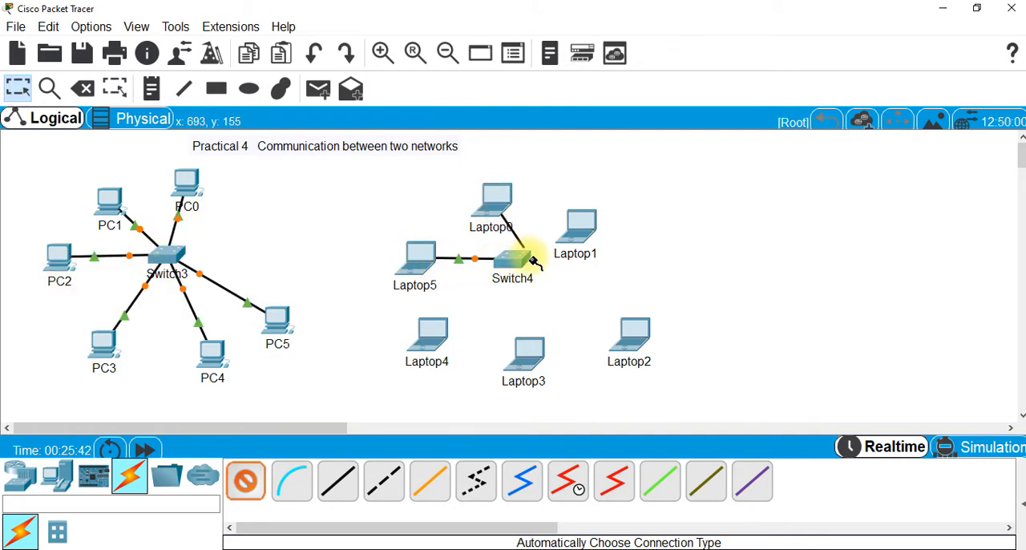
{"action": "left_click", "coordinate": [569, 234]}
{"action": "left_click", "coordinate": [515, 259]}
{"action": "left_click", "coordinate": [624, 343]}
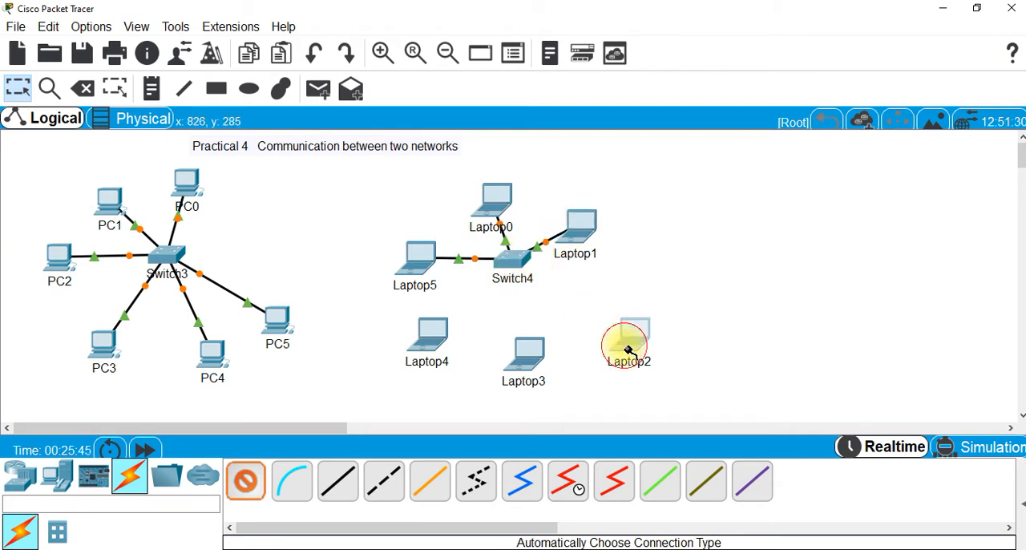
{"action": "left_click", "coordinate": [511, 267]}
{"action": "left_click", "coordinate": [527, 350]}
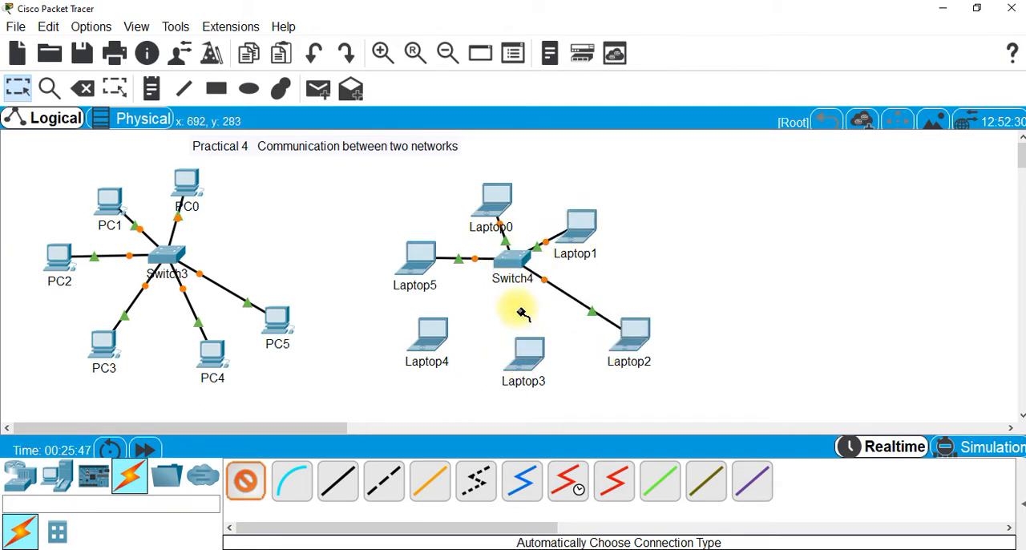
{"action": "left_click", "coordinate": [507, 265]}
{"action": "left_click", "coordinate": [433, 331]}
{"action": "left_click", "coordinate": [508, 261]}
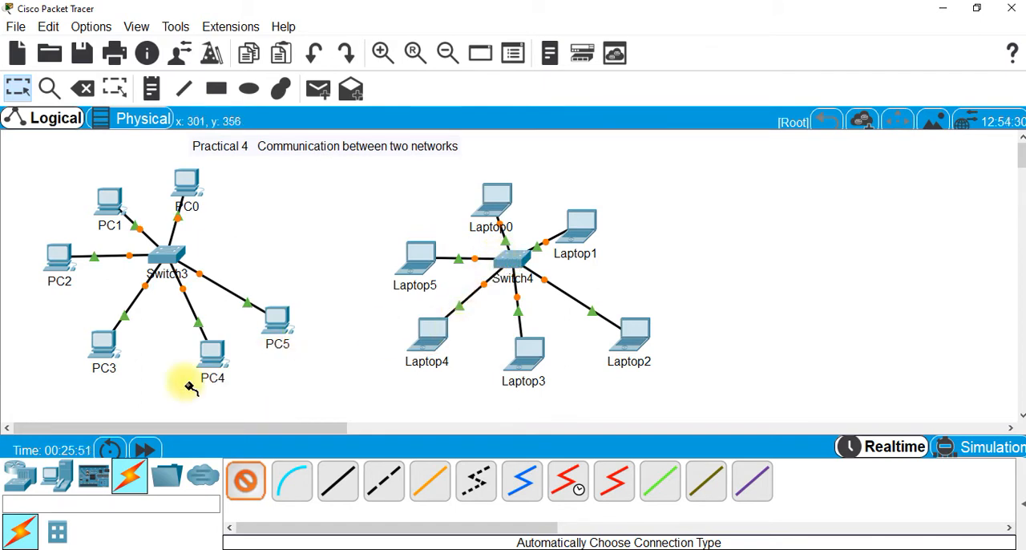
Rearrange the devices: move PC5 to the upper right of Switch3, Laptop5 inside the green ellipse, and Switch4 to the centre of the laptops
{"action": "left_click", "coordinate": [17, 87]}
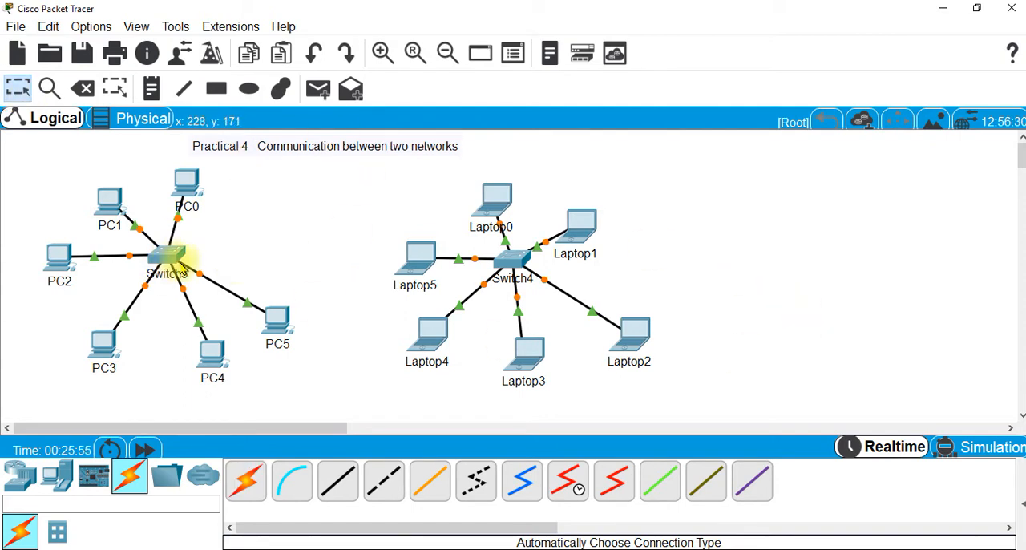
{"action": "left_click_drag", "start_coordinate": [278, 315], "coordinate": [261, 230]}
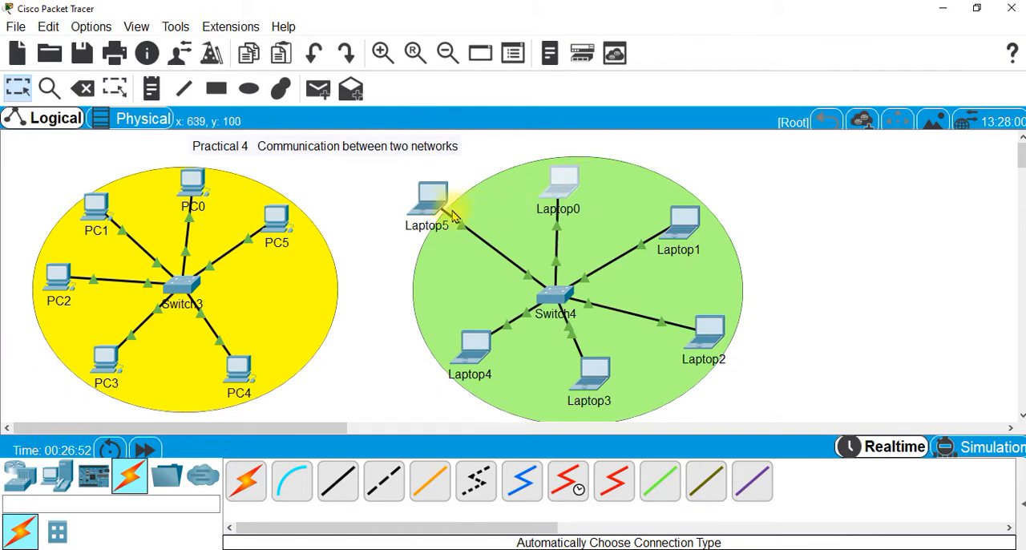
{"action": "left_click_drag", "start_coordinate": [437, 204], "coordinate": [474, 218]}
{"action": "left_click_drag", "start_coordinate": [553, 295], "coordinate": [560, 296]}
{"action": "left_click_drag", "start_coordinate": [559, 297], "coordinate": [570, 295]}
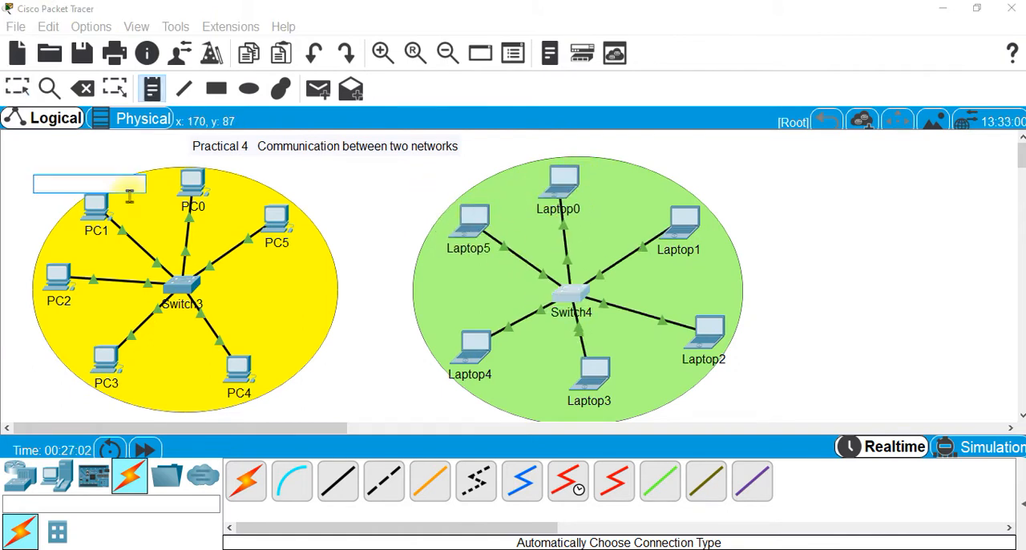
Add the note "N/W-1 192.168.10.0" above the yellow PC network
{"action": "type", "text": "N/W-1  192.168"}
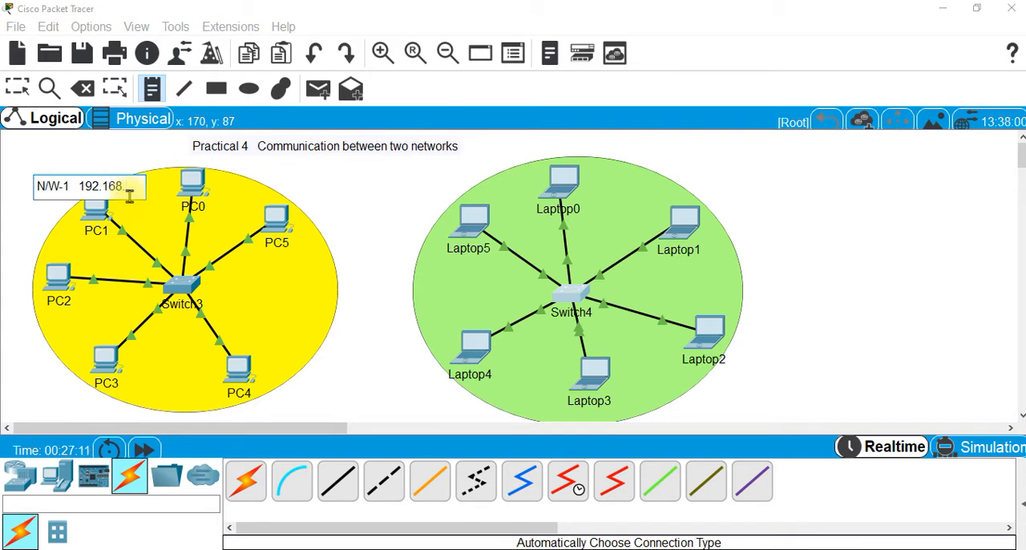
{"action": "type", "text": ".10.0"}
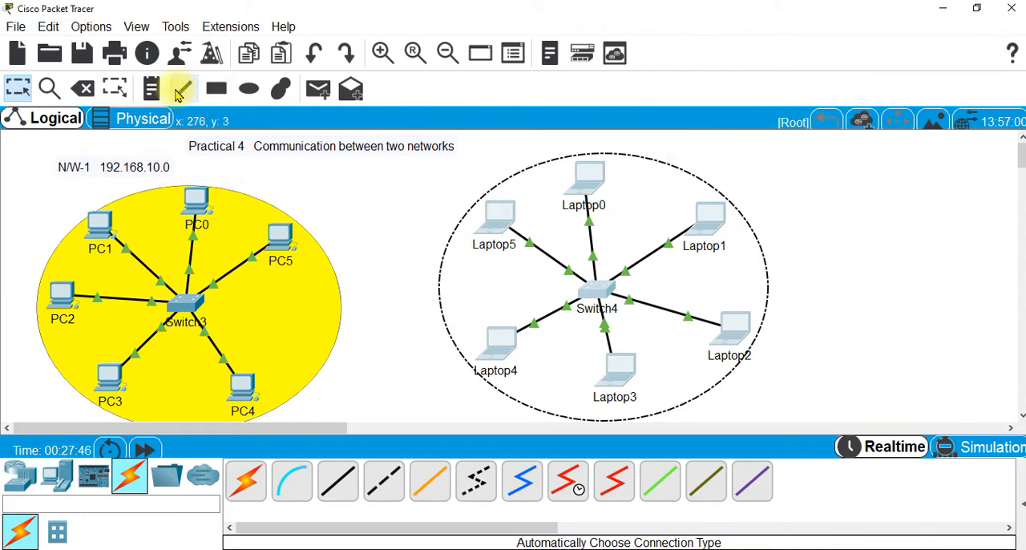
Add the note "N?W-2 192.168.20.0" and position it at the upper right of the green laptop network
{"action": "left_click", "coordinate": [151, 88]}
{"action": "left_click", "coordinate": [855, 246]}
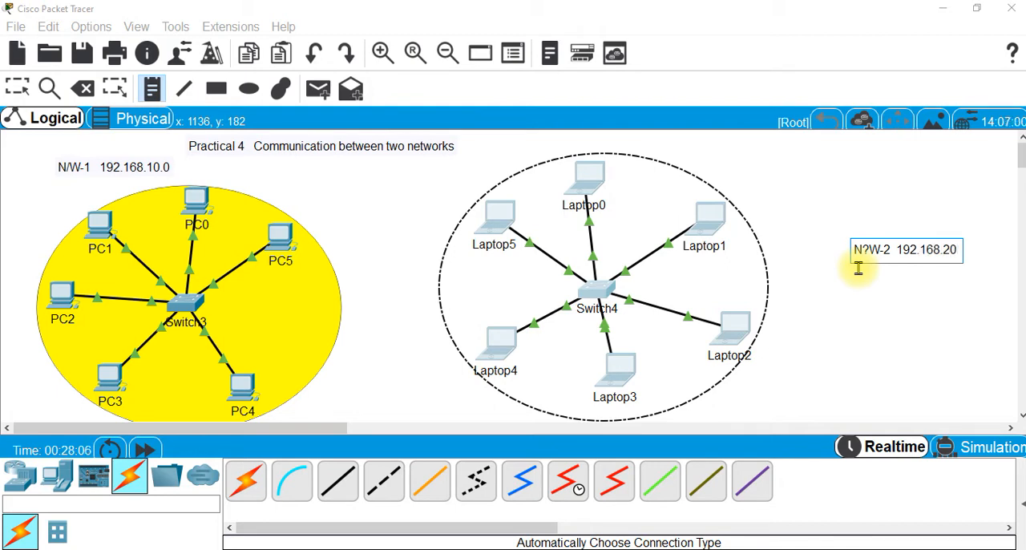
{"action": "type", "text": "."}
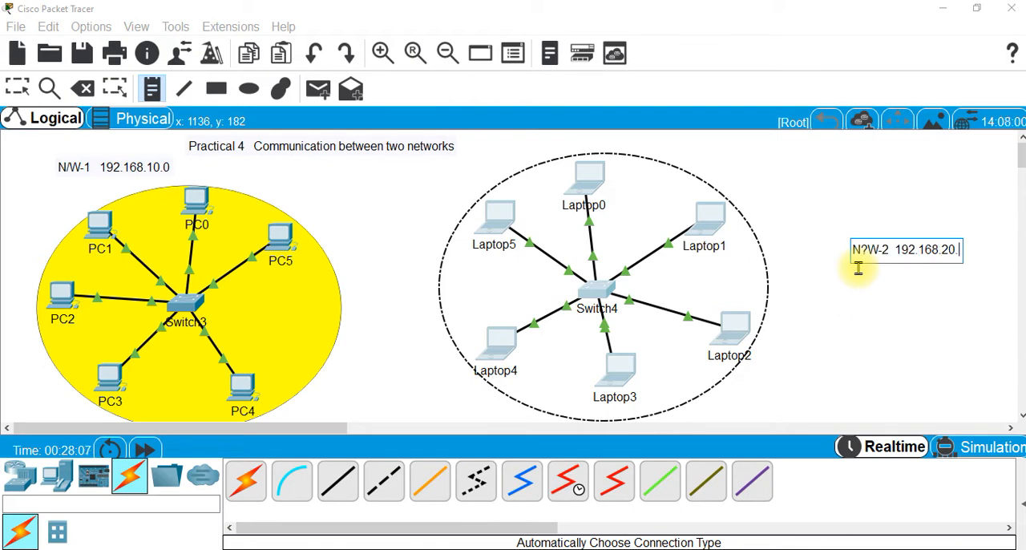
{"action": "type", "text": "0"}
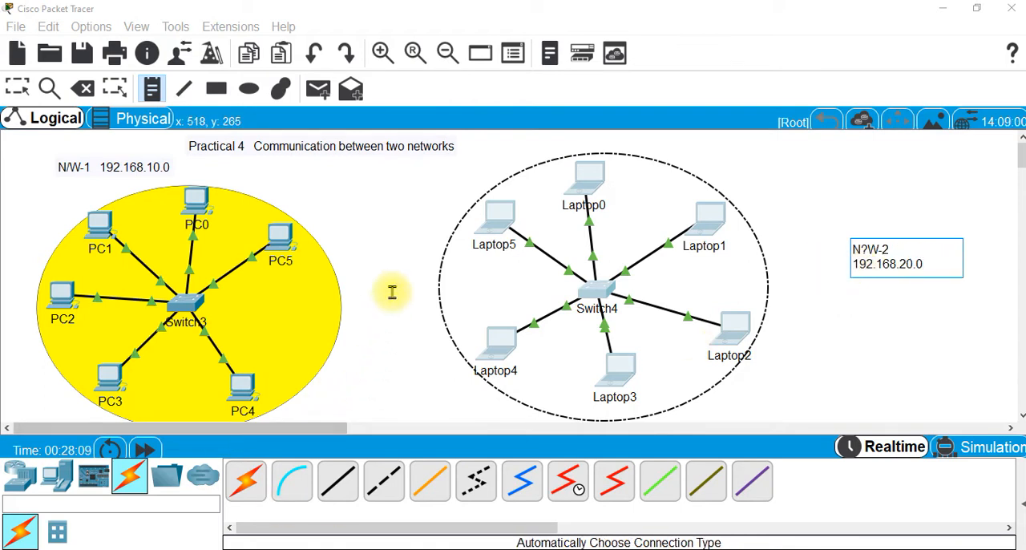
{"action": "left_click", "coordinate": [373, 218]}
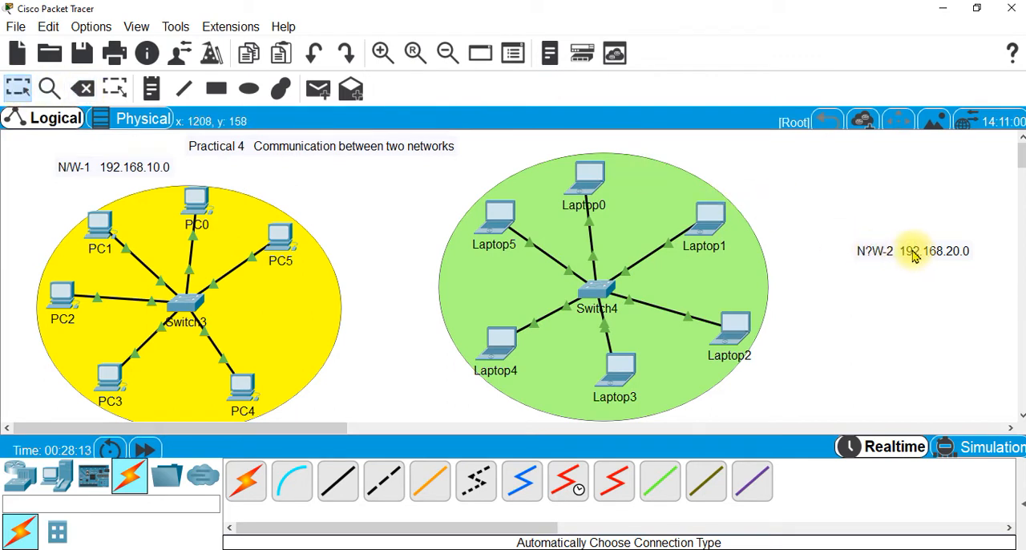
{"action": "left_click_drag", "start_coordinate": [918, 253], "coordinate": [753, 154]}
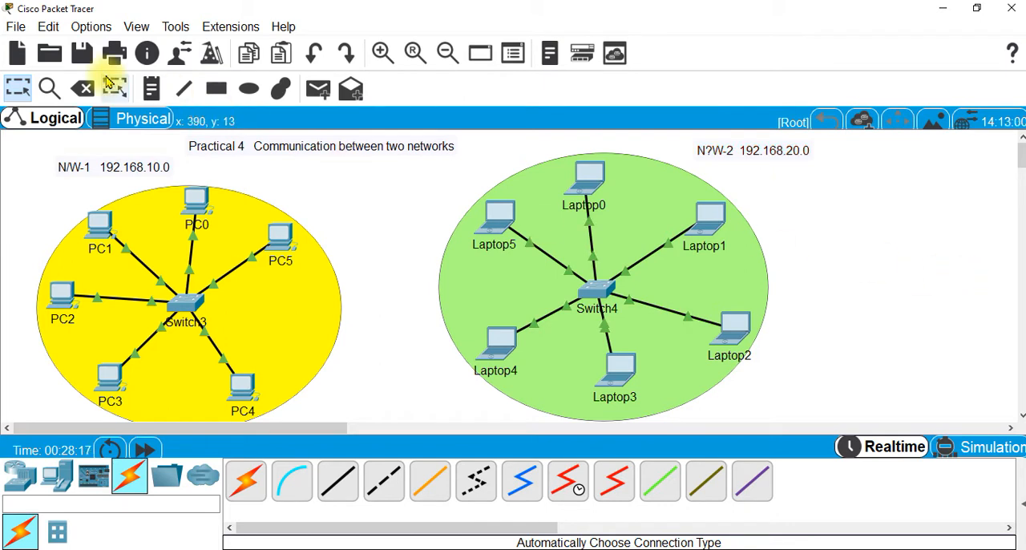
Delete the green ellipse behind the laptops and draw a new light-green filled one farther right, leaving more space between the networks
{"action": "left_click", "coordinate": [82, 88]}
{"action": "left_click", "coordinate": [758, 289]}
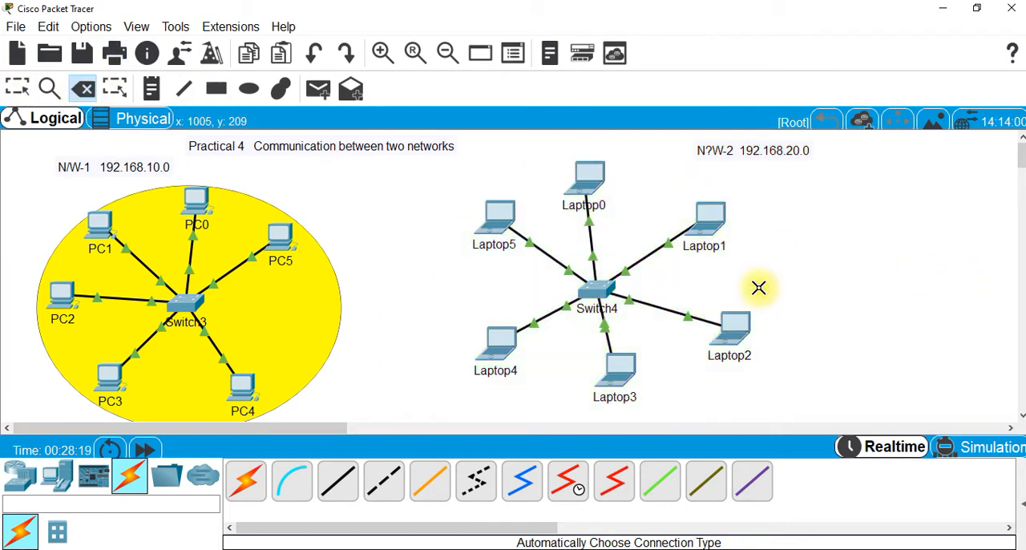
{"action": "left_click", "coordinate": [249, 90]}
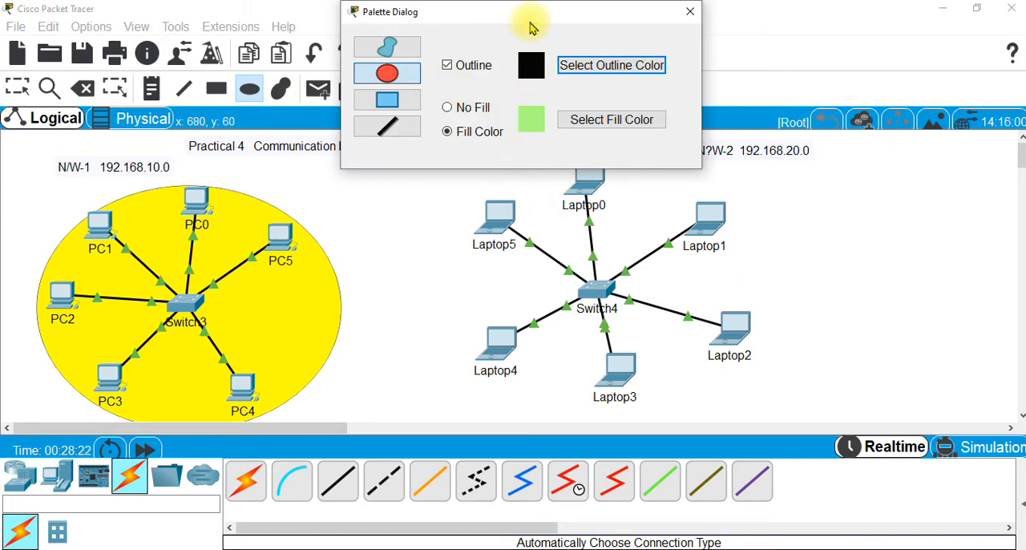
{"action": "left_click_drag", "start_coordinate": [531, 21], "coordinate": [147, 21]}
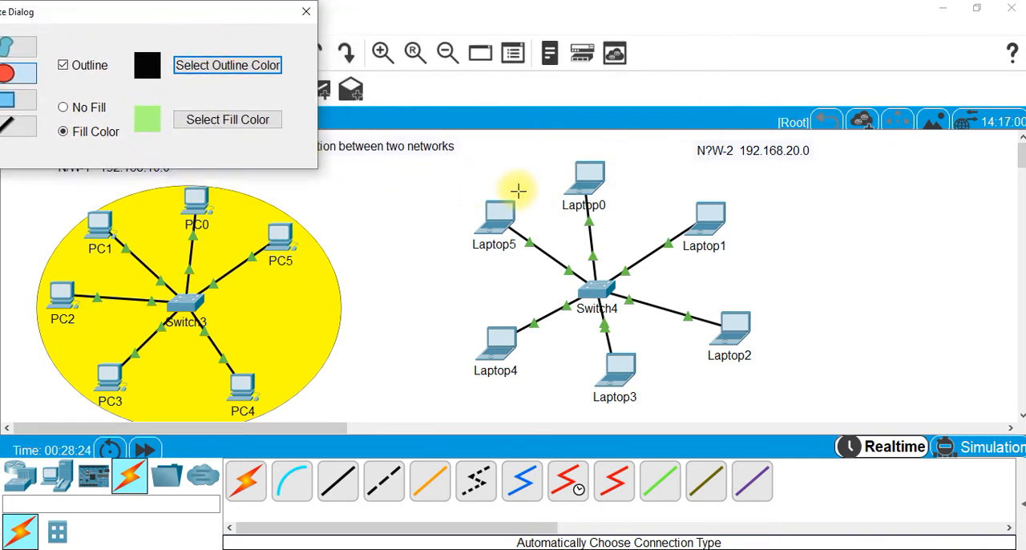
{"action": "left_click_drag", "start_coordinate": [518, 190], "coordinate": [804, 419]}
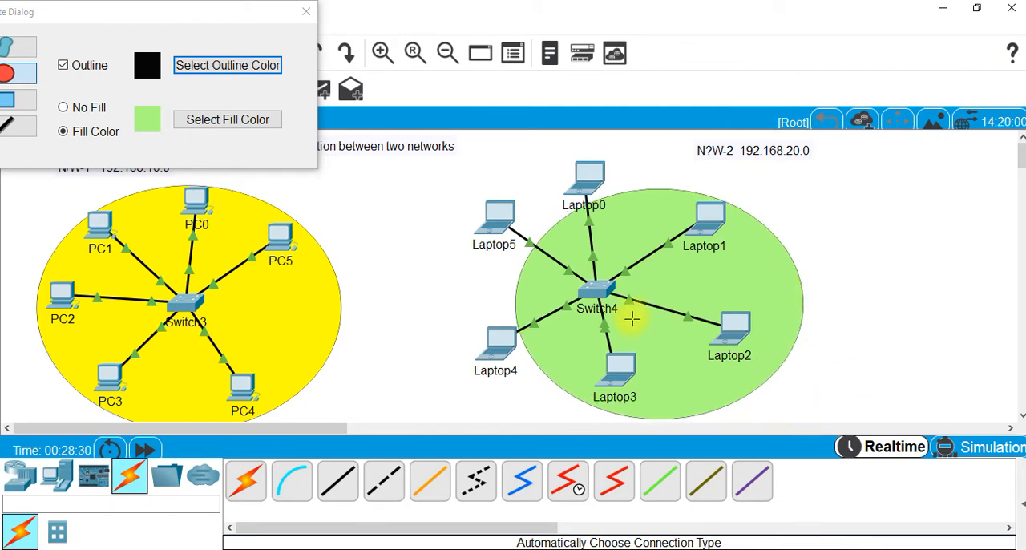
{"action": "left_click", "coordinate": [306, 10]}
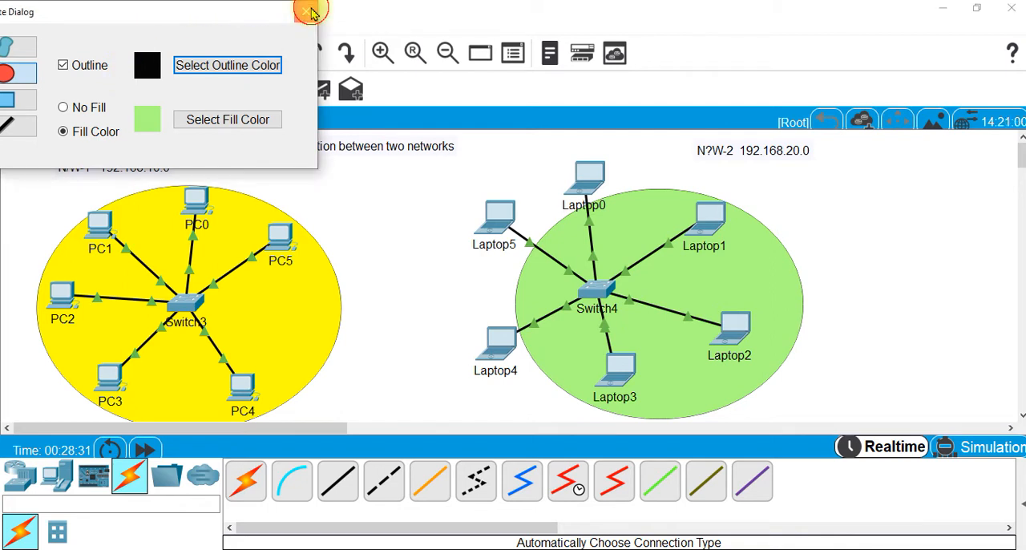
{"action": "left_click", "coordinate": [18, 88]}
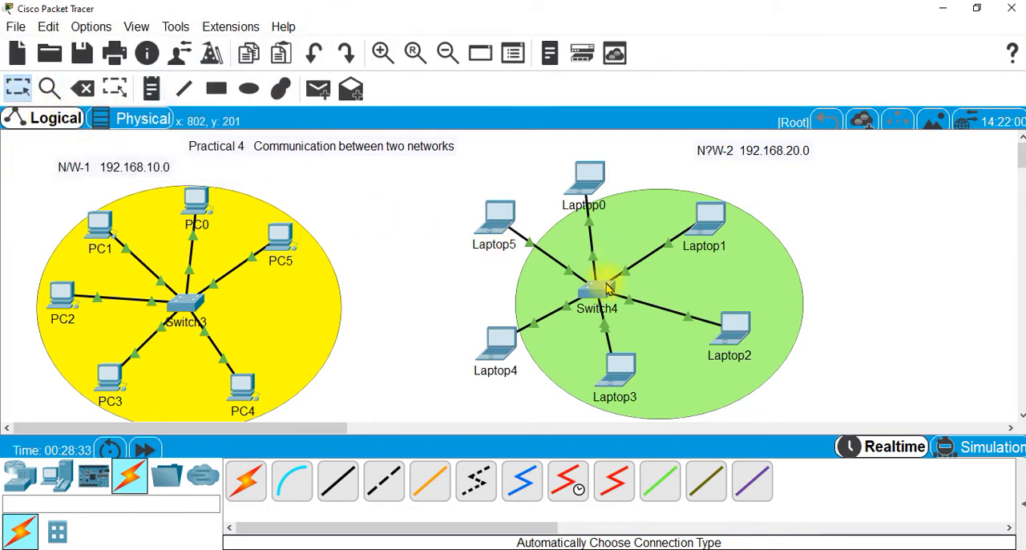
Move Switch4 and Laptop0 through Laptop5 inside the redrawn green ellipse, keeping the laptops arranged around the switch
{"action": "left_click_drag", "start_coordinate": [606, 284], "coordinate": [658, 295]}
{"action": "left_click_drag", "start_coordinate": [502, 353], "coordinate": [577, 359]}
{"action": "left_click_drag", "start_coordinate": [616, 374], "coordinate": [673, 392]}
{"action": "left_click_drag", "start_coordinate": [748, 338], "coordinate": [770, 340]}
{"action": "left_click_drag", "start_coordinate": [705, 219], "coordinate": [747, 250]}
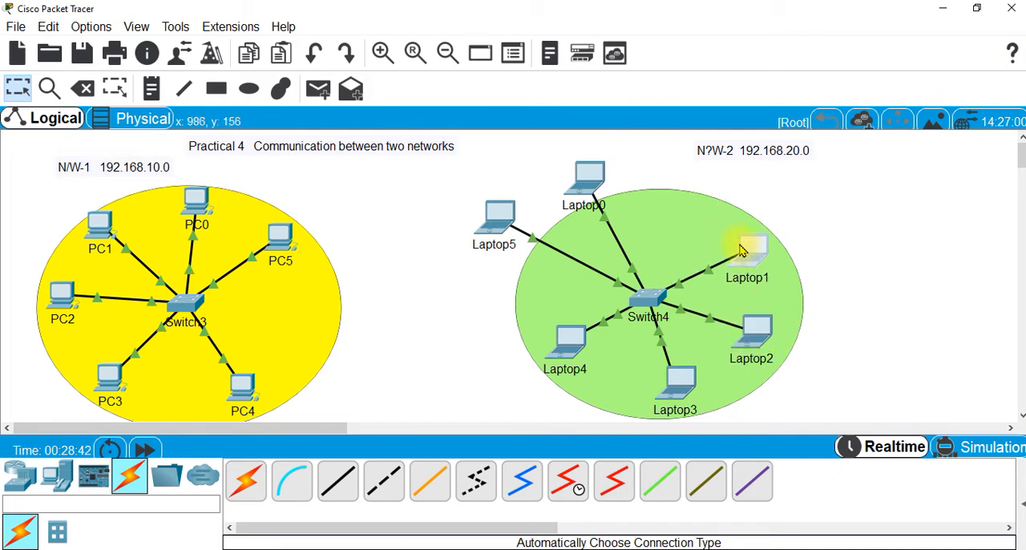
{"action": "left_click_drag", "start_coordinate": [604, 178], "coordinate": [680, 216]}
{"action": "left_click_drag", "start_coordinate": [507, 223], "coordinate": [582, 240]}
Reposition both network notes just above their ellipses and move the "Practical 4 Communication between two networks" title between them
{"action": "left_click_drag", "start_coordinate": [725, 168], "coordinate": [681, 170]}
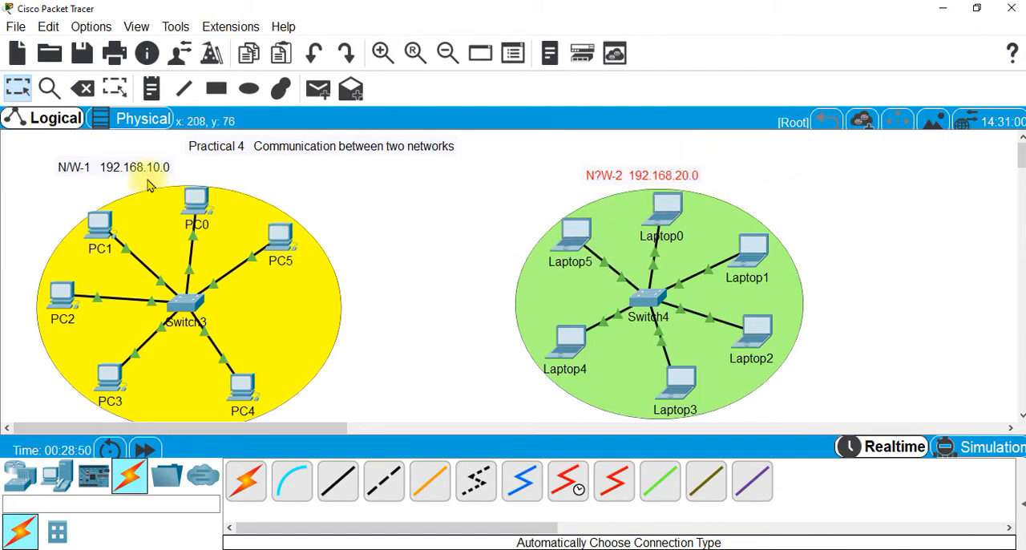
{"action": "left_click_drag", "start_coordinate": [115, 169], "coordinate": [171, 174]}
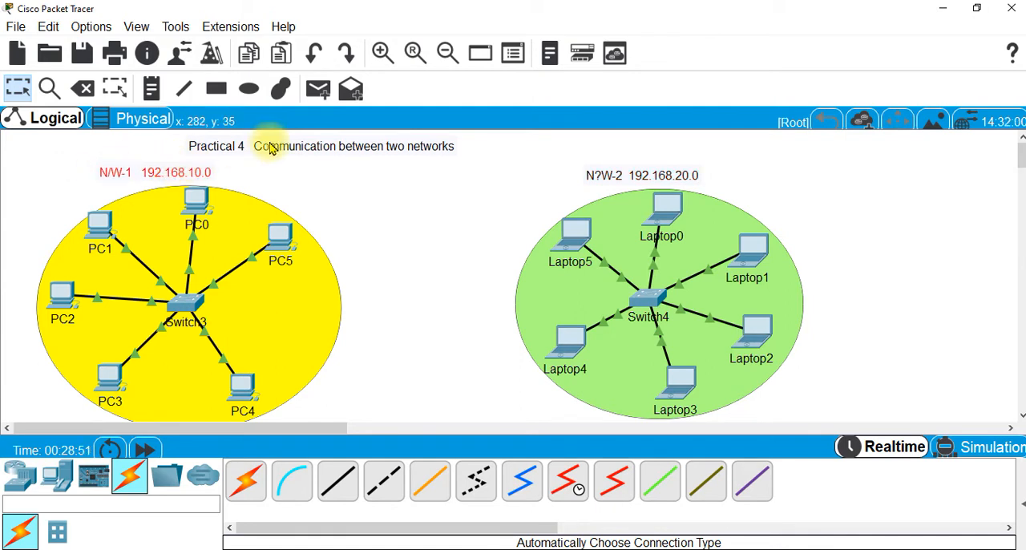
{"action": "left_click_drag", "start_coordinate": [285, 148], "coordinate": [375, 149]}
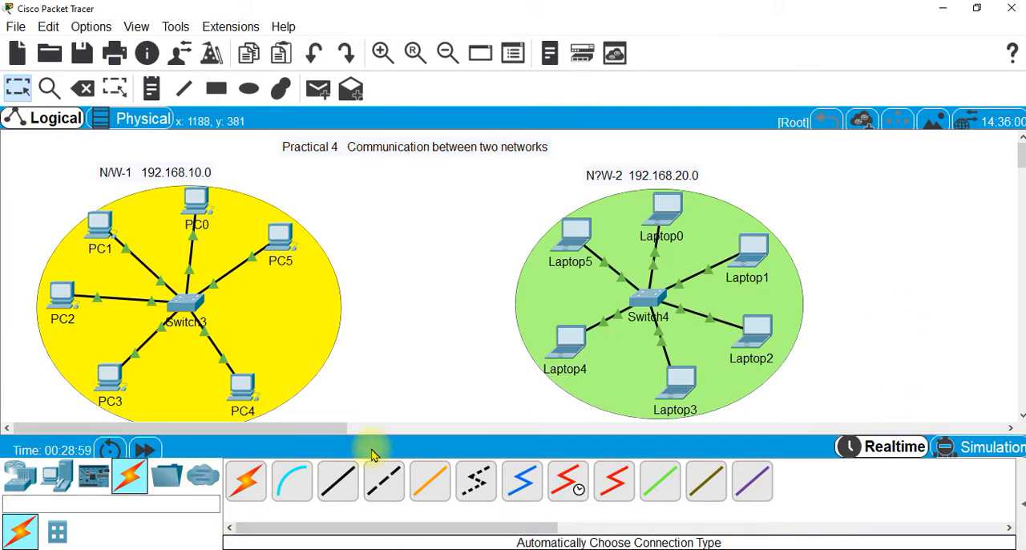
Assign PC0 the static IP address 192.168.10.2
{"action": "left_click", "coordinate": [201, 208]}
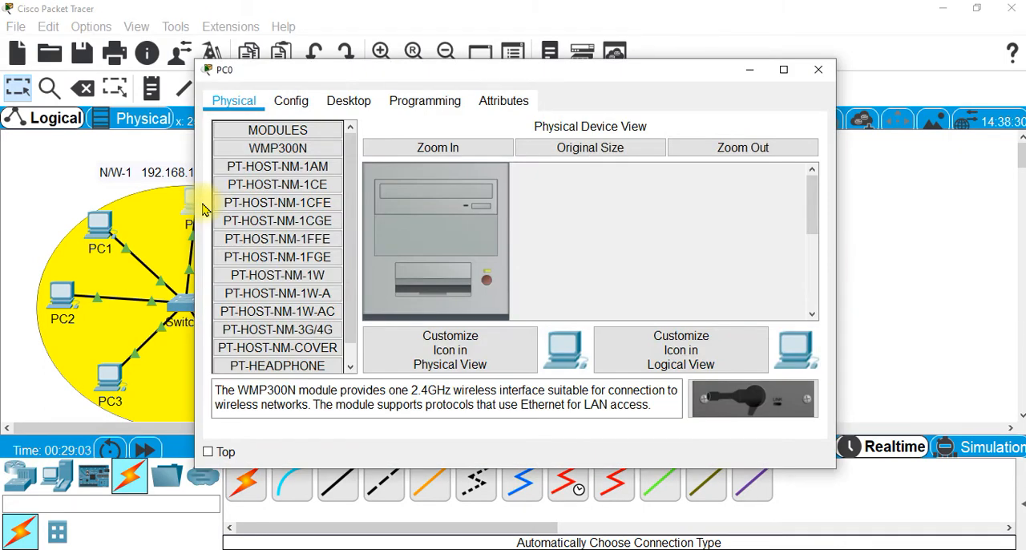
{"action": "left_click", "coordinate": [362, 101]}
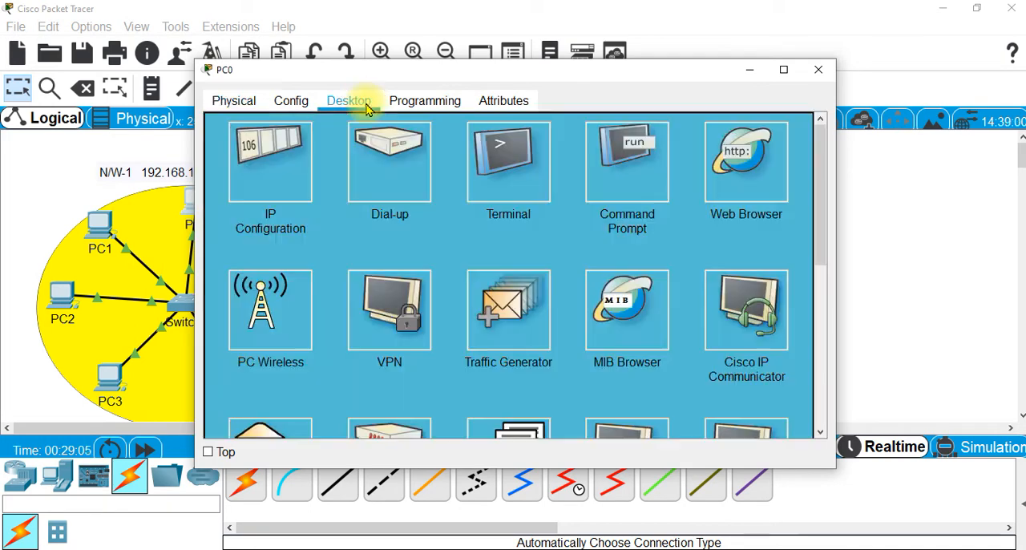
{"action": "left_click", "coordinate": [290, 159]}
{"action": "left_click", "coordinate": [466, 135]}
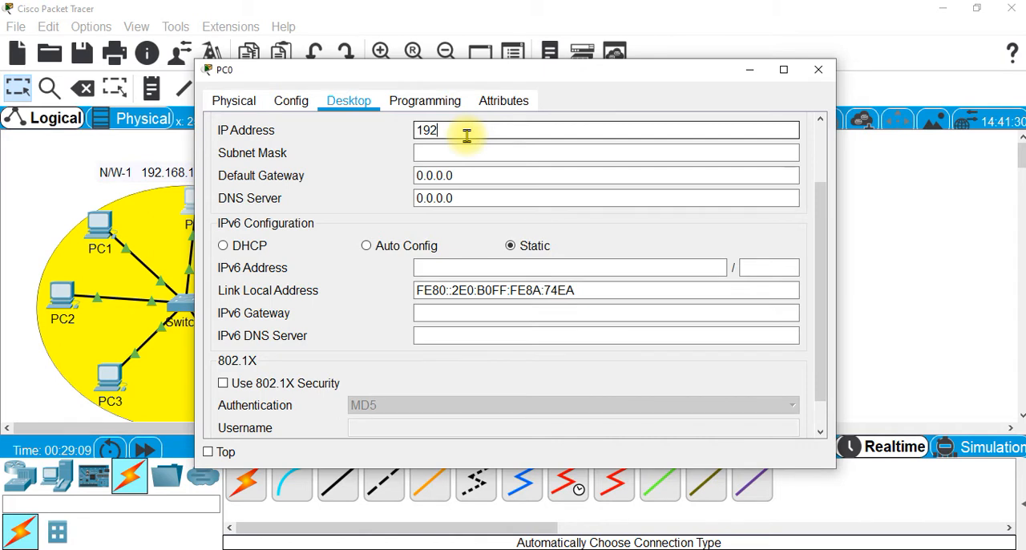
{"action": "type", "text": "192.168.10.2"}
{"action": "left_click", "coordinate": [465, 131]}
{"action": "type", "text": "10.2"}
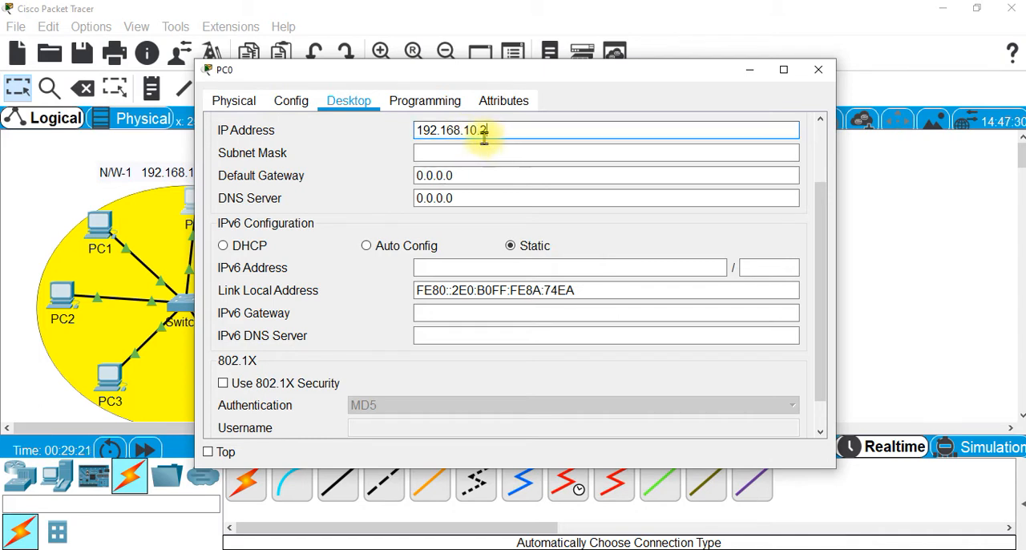
Set PC0's subnet mask to 255.255.255.0 and its default gateway to 192.168.10.1, keeping the DNS server at 0.0.0.0
{"action": "left_click_drag", "start_coordinate": [481, 131], "coordinate": [414, 131]}
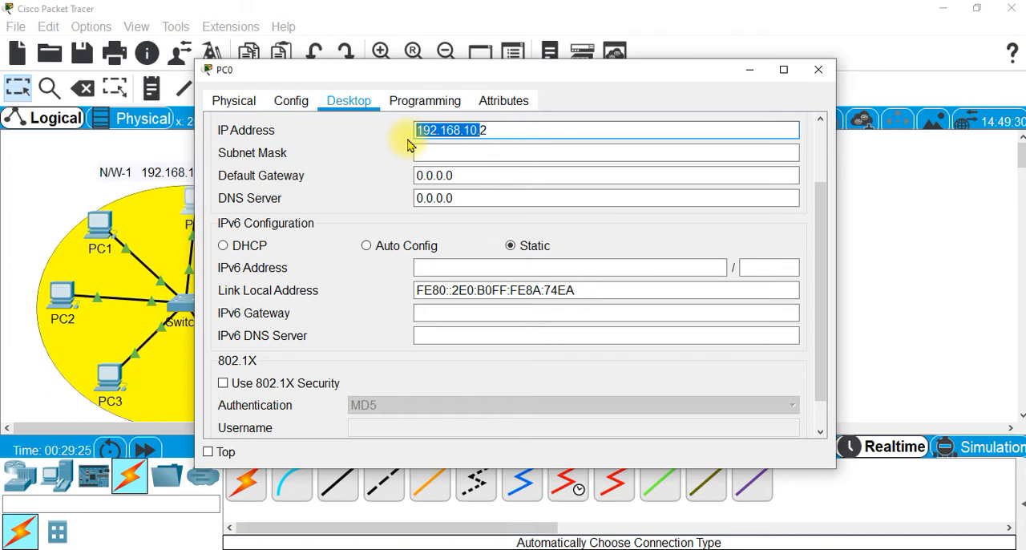
{"action": "left_click", "coordinate": [510, 154]}
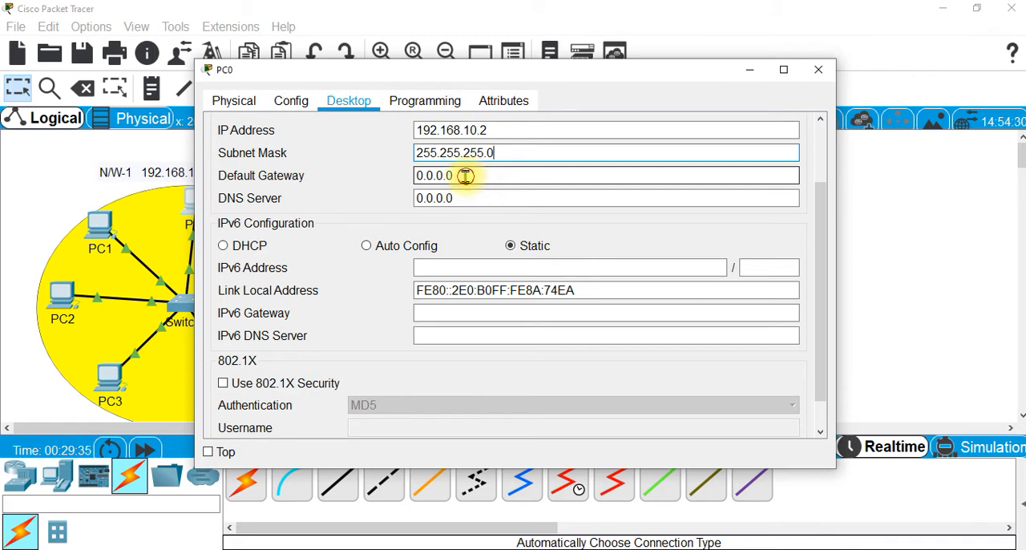
{"action": "left_click_drag", "start_coordinate": [464, 176], "coordinate": [403, 172]}
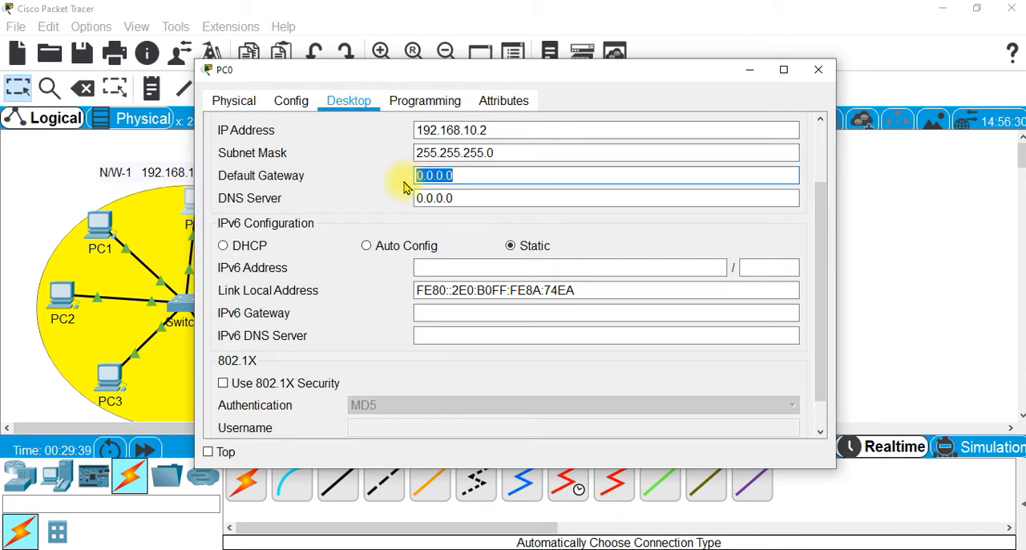
{"action": "type", "text": "192.168.10.1"}
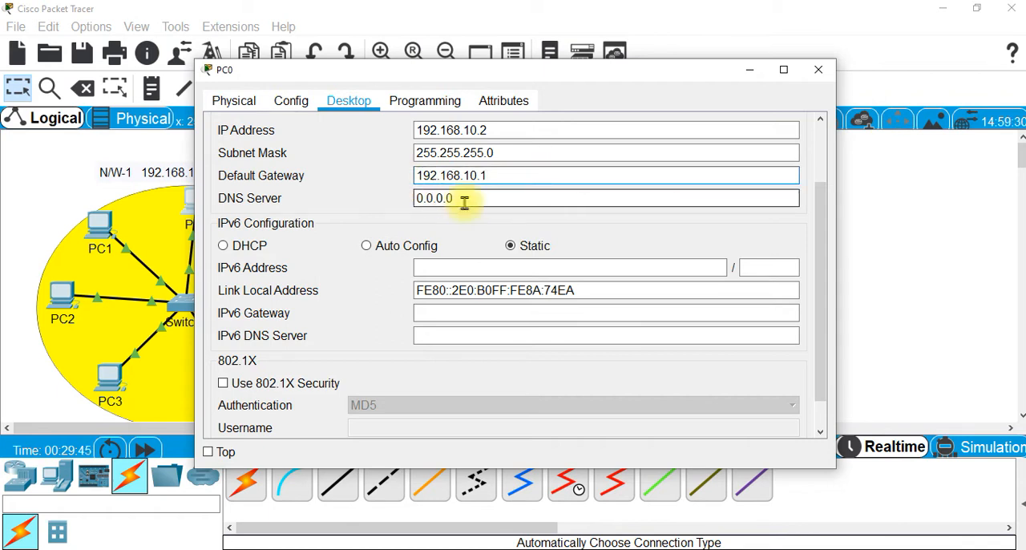
{"action": "left_click", "coordinate": [553, 198]}
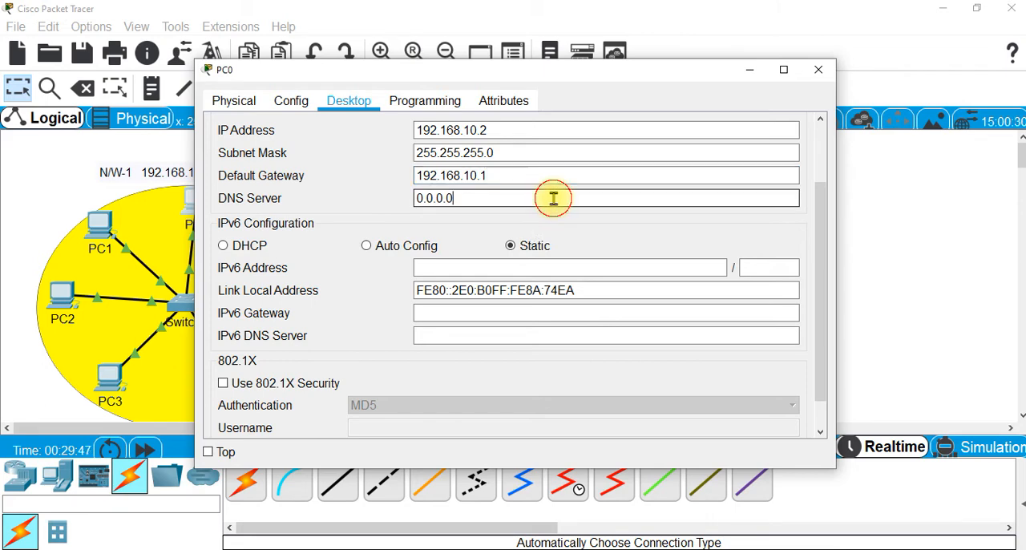
{"action": "left_click", "coordinate": [826, 72]}
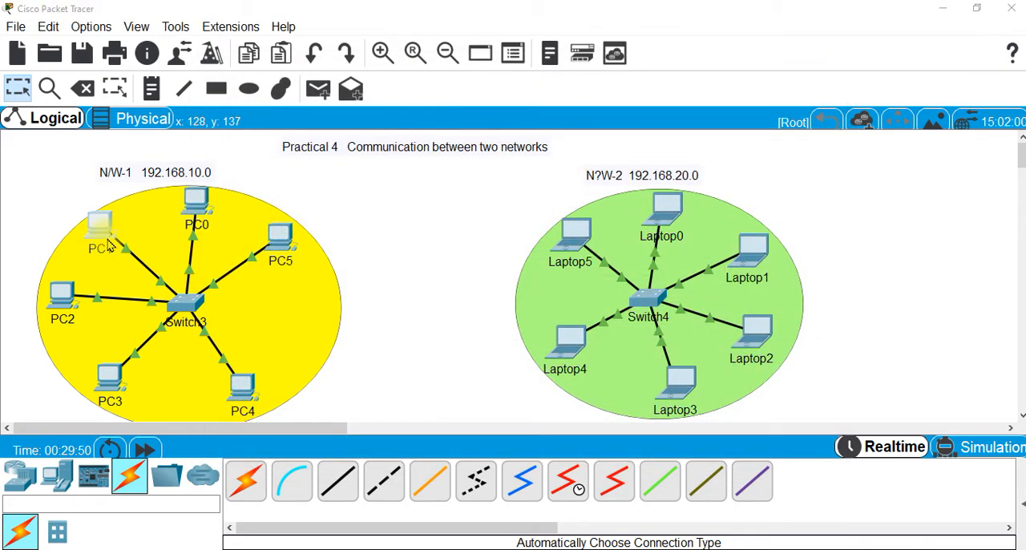
Configure PC5 with IP address 192.168.10.6, subnet mask 255.255.255.0 and default gateway 192.168.10.1
{"action": "left_click", "coordinate": [110, 245]}
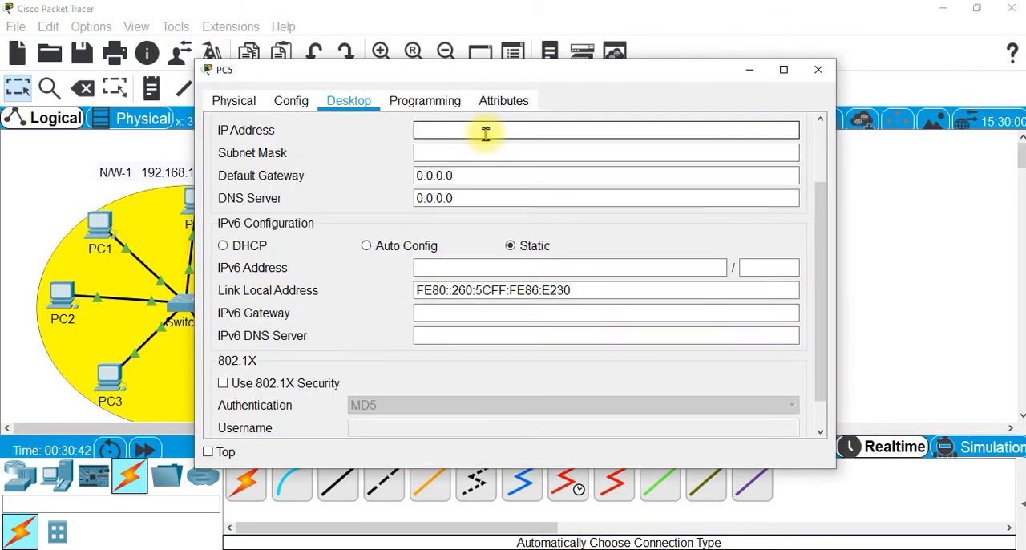
{"action": "left_click", "coordinate": [504, 154]}
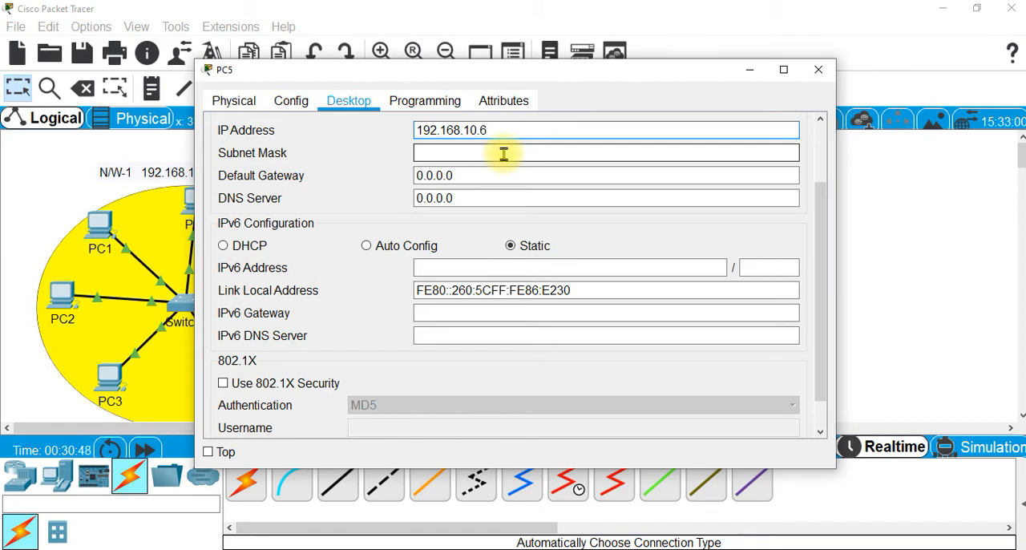
{"action": "left_click", "coordinate": [503, 153]}
{"action": "left_click_drag", "start_coordinate": [458, 177], "coordinate": [368, 167]}
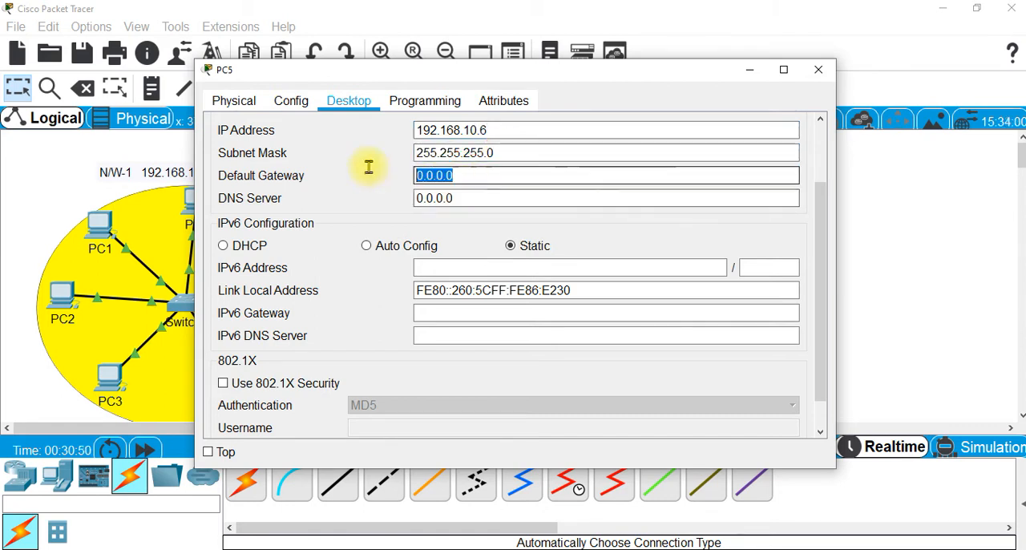
{"action": "type", "text": "192.168.10."}
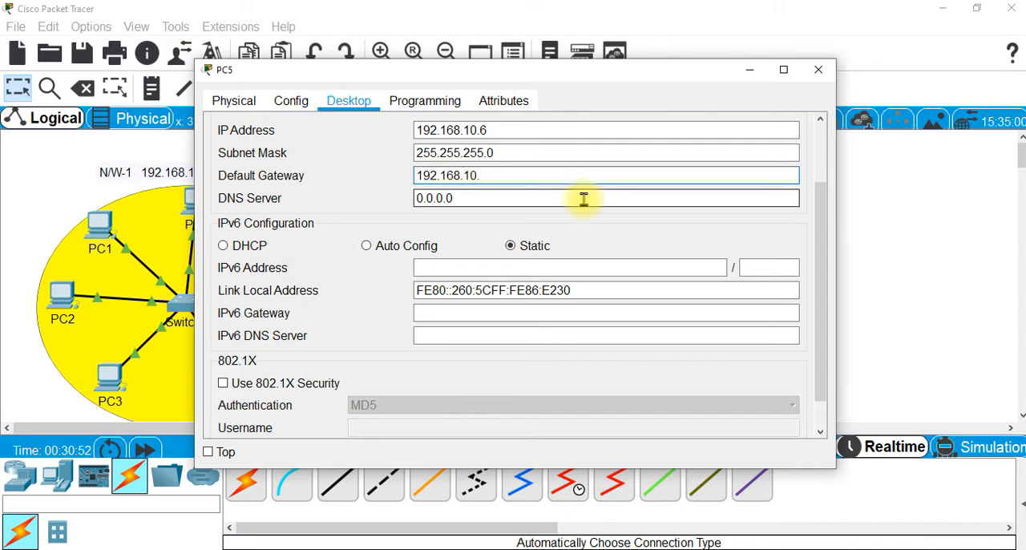
{"action": "type", "text": "1"}
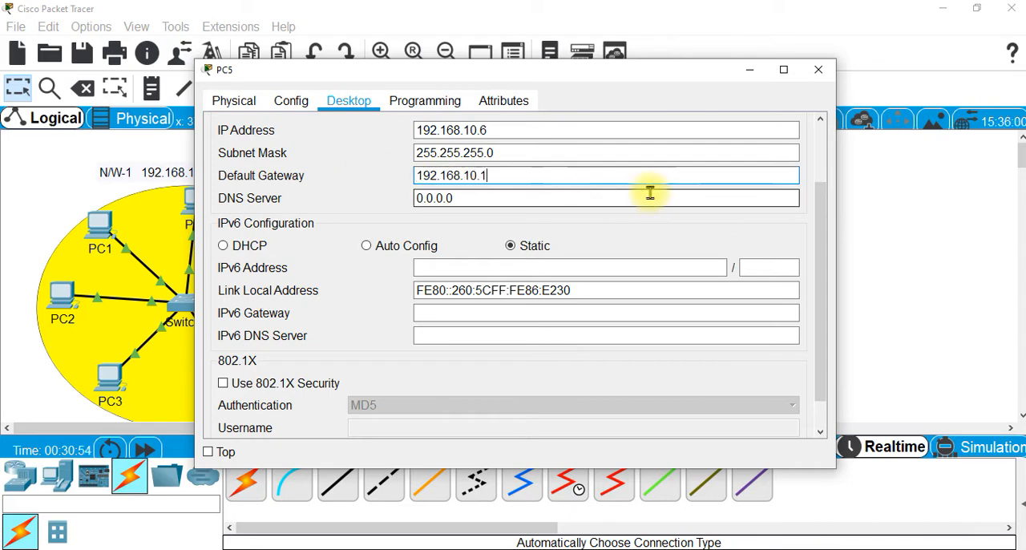
{"action": "left_click", "coordinate": [819, 69]}
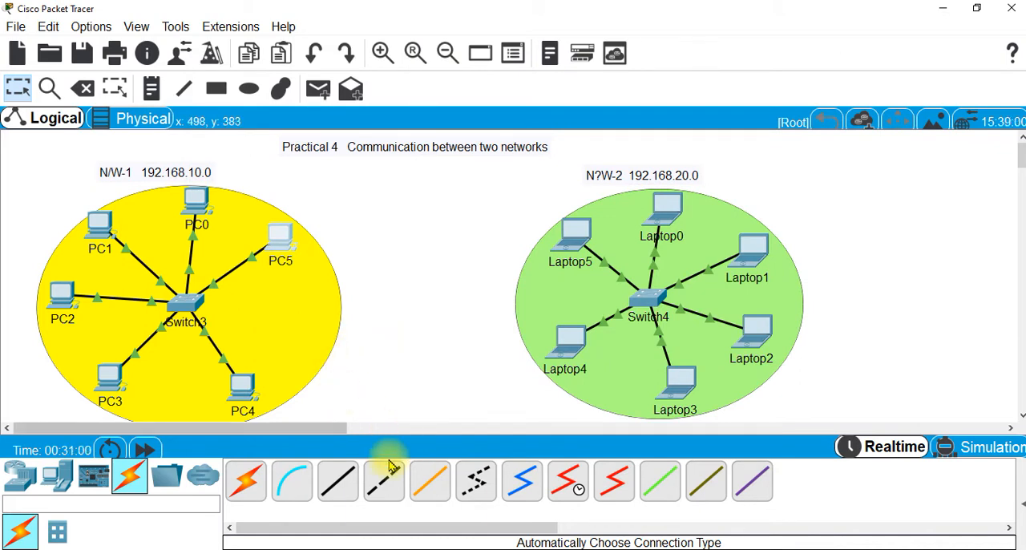
Configure Laptop0 with IP address 192.168.20.2, subnet mask 255.255.255.0 and default gateway 192.168.20.1
{"action": "left_click", "coordinate": [673, 216]}
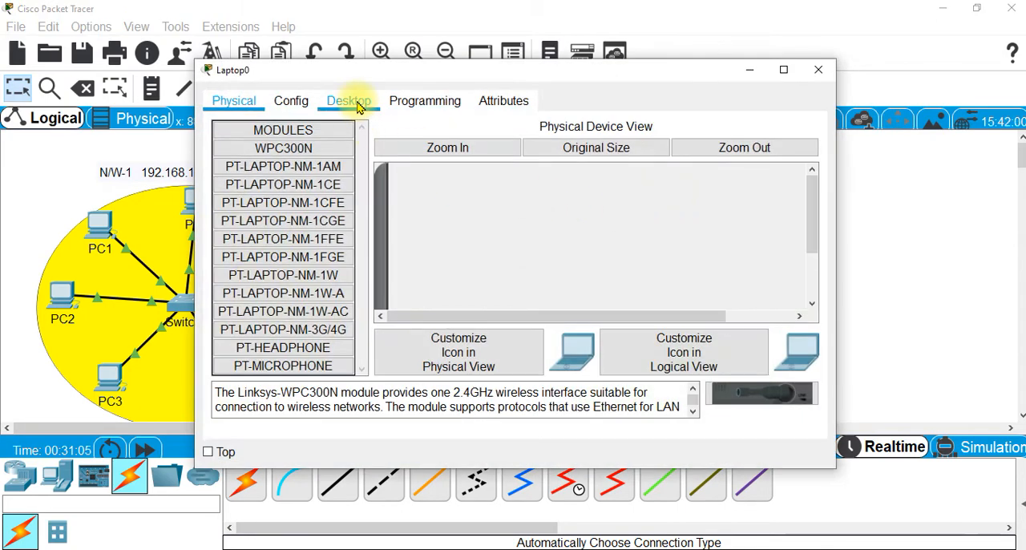
{"action": "left_click", "coordinate": [350, 102]}
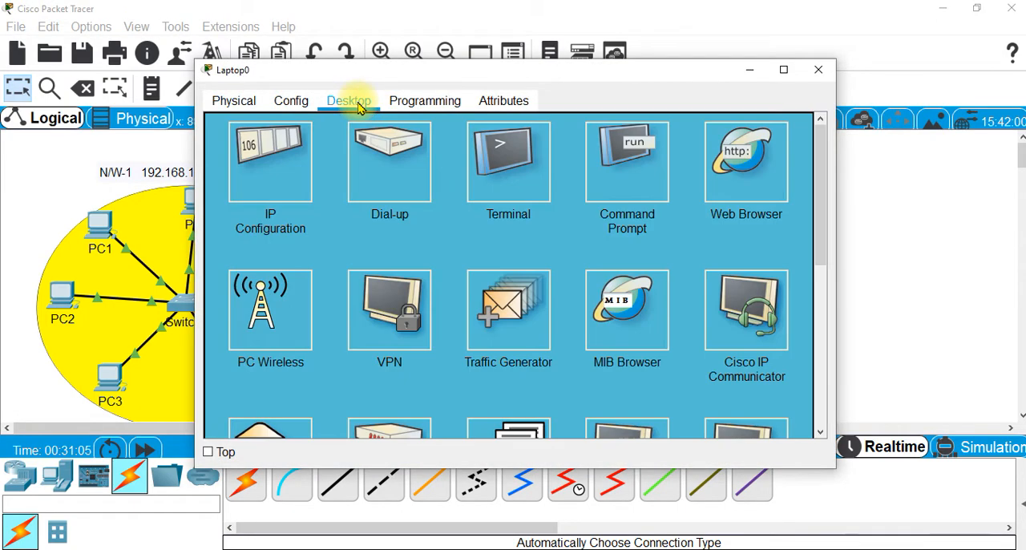
{"action": "left_click", "coordinate": [293, 181]}
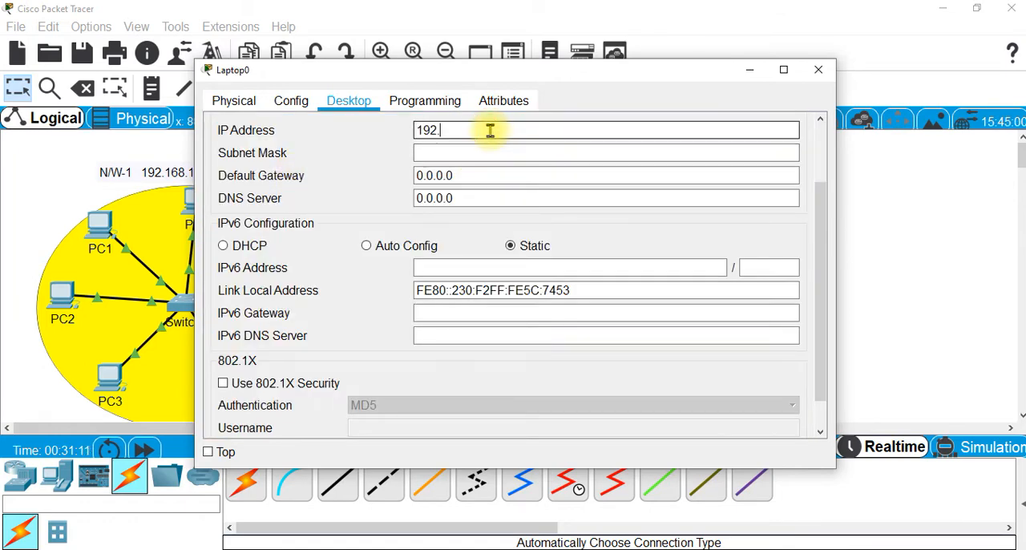
{"action": "type", "text": "168.20.2"}
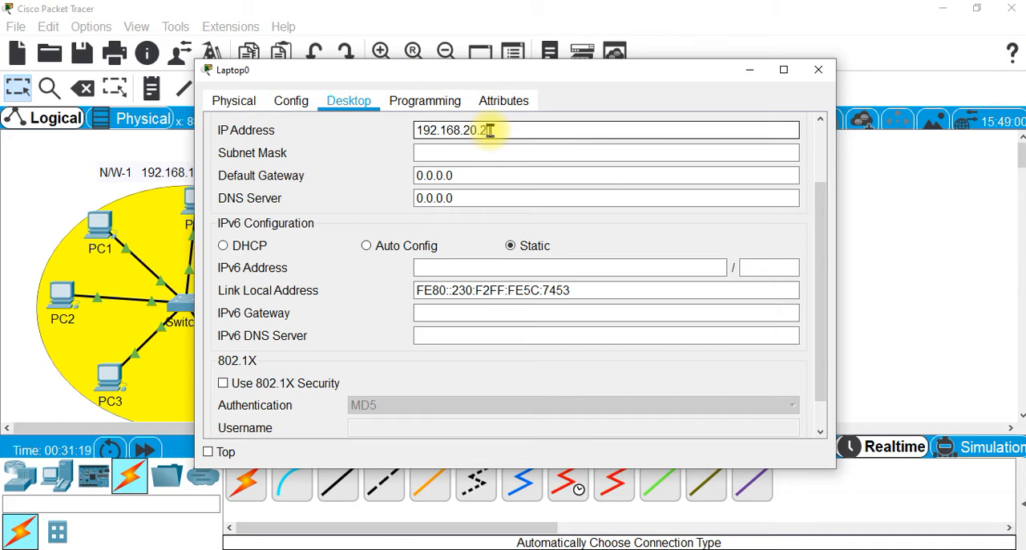
{"action": "left_click", "coordinate": [460, 153]}
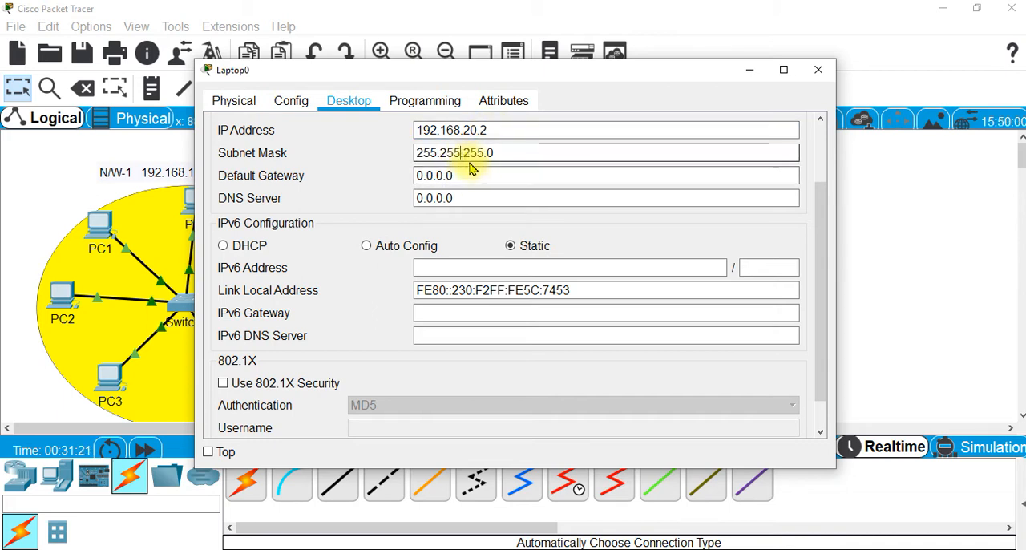
{"action": "key", "text": "Tab"}
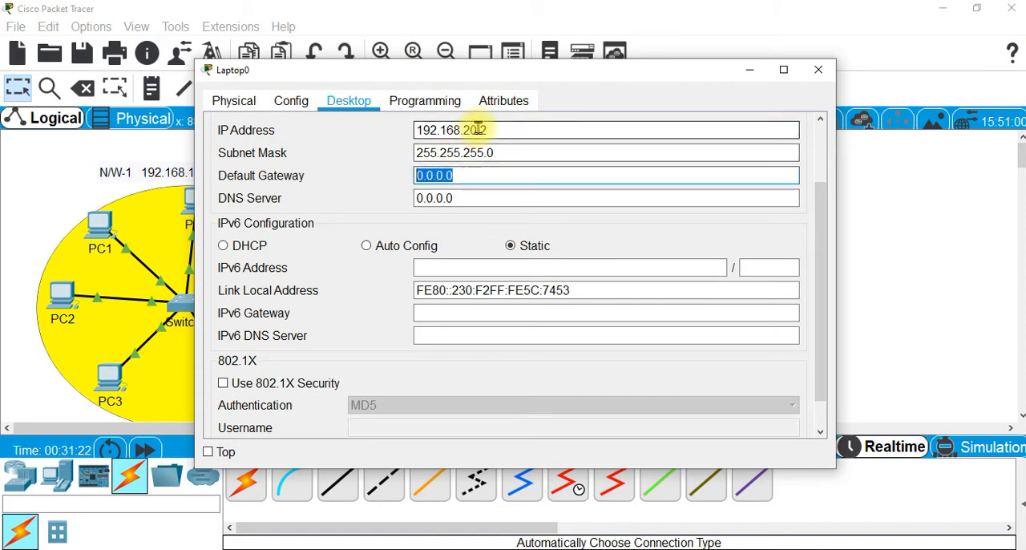
{"action": "left_click_drag", "start_coordinate": [479, 129], "coordinate": [412, 146]}
{"action": "key", "text": "ctrl+c"}
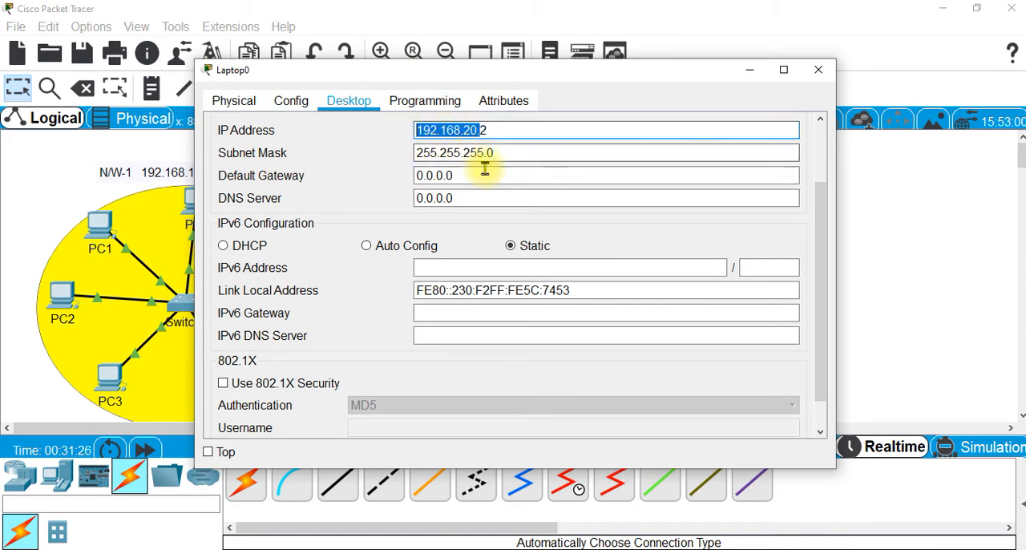
{"action": "left_click_drag", "start_coordinate": [484, 174], "coordinate": [407, 175]}
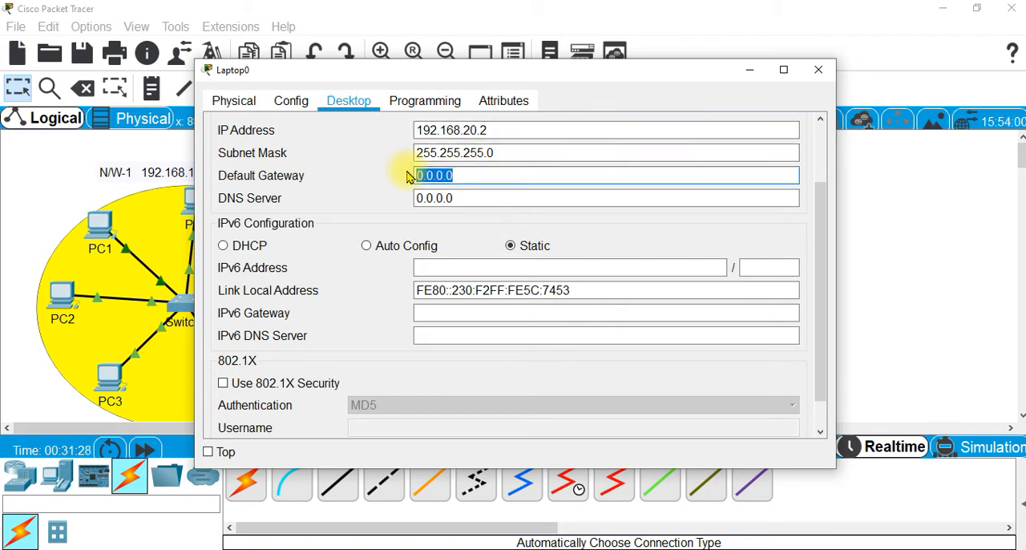
{"action": "key", "text": "ctrl+v"}
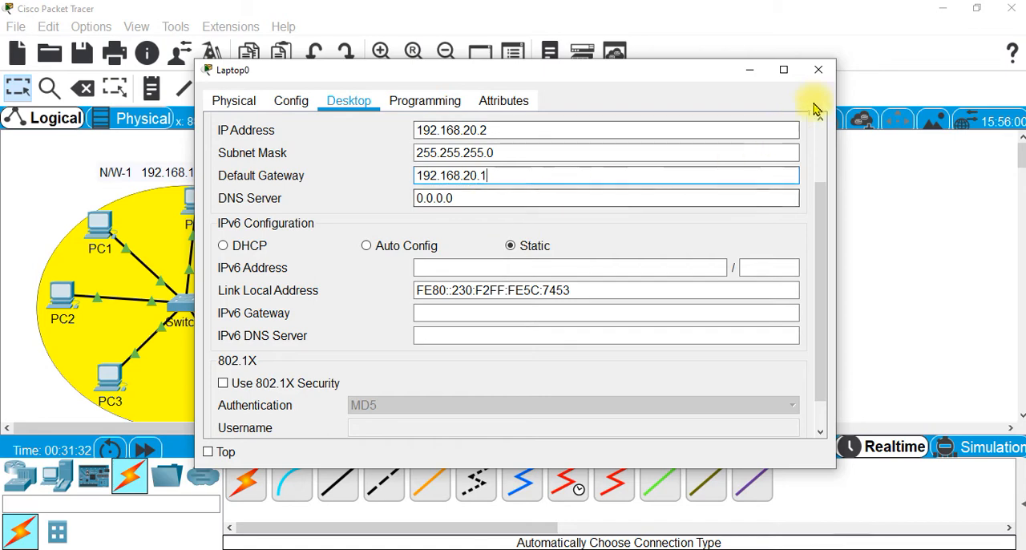
Configure Laptop1 with IP address 192.168.20.3, subnet mask 255.255.255.0 and default gateway 192.168.20.1
{"action": "left_click", "coordinate": [822, 78]}
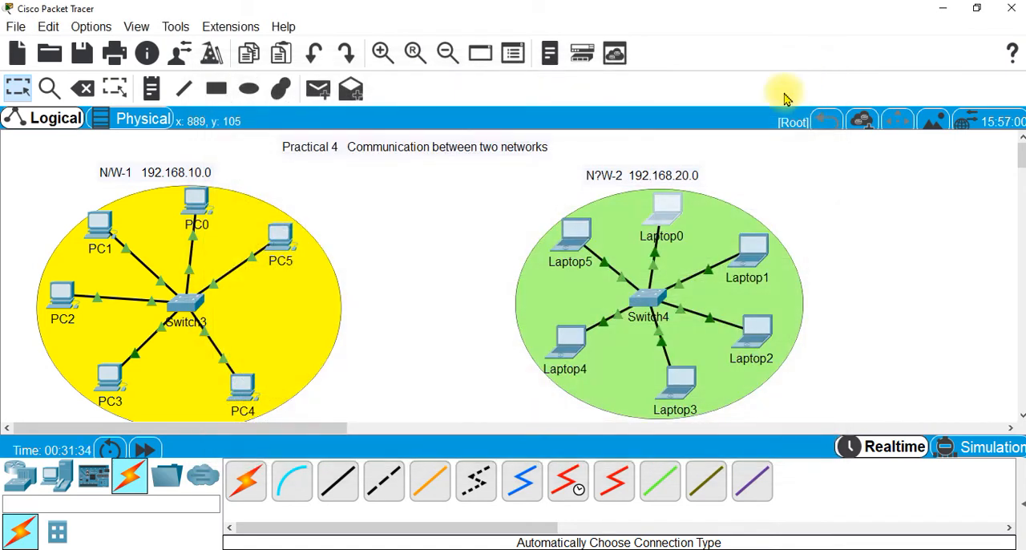
{"action": "left_click", "coordinate": [752, 250]}
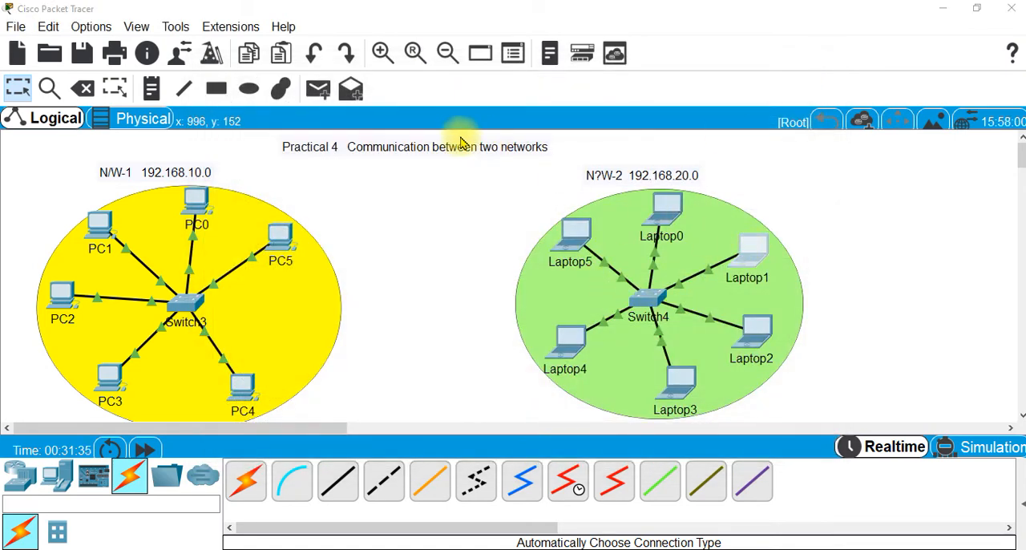
{"action": "left_click", "coordinate": [342, 99]}
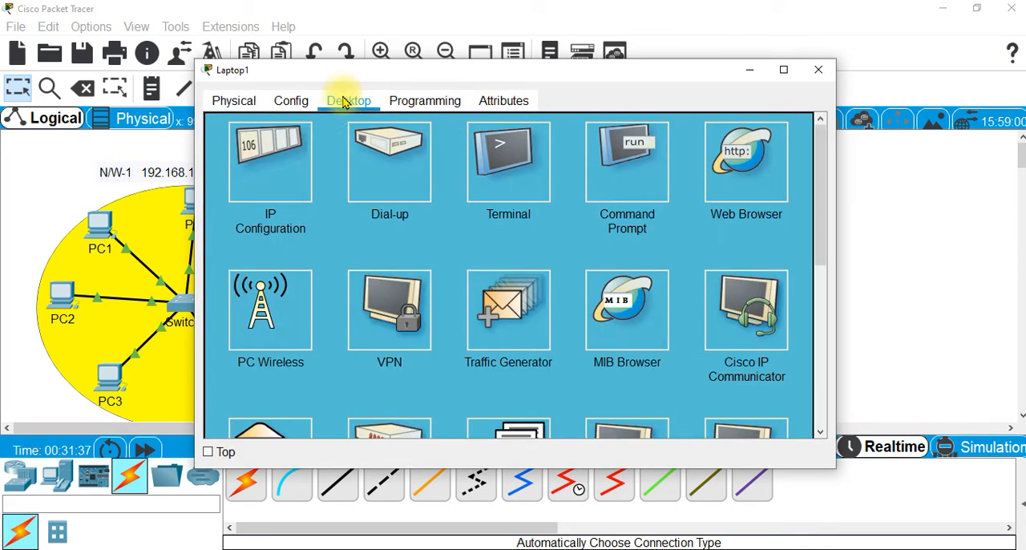
{"action": "left_click", "coordinate": [280, 153]}
{"action": "left_click", "coordinate": [440, 130]}
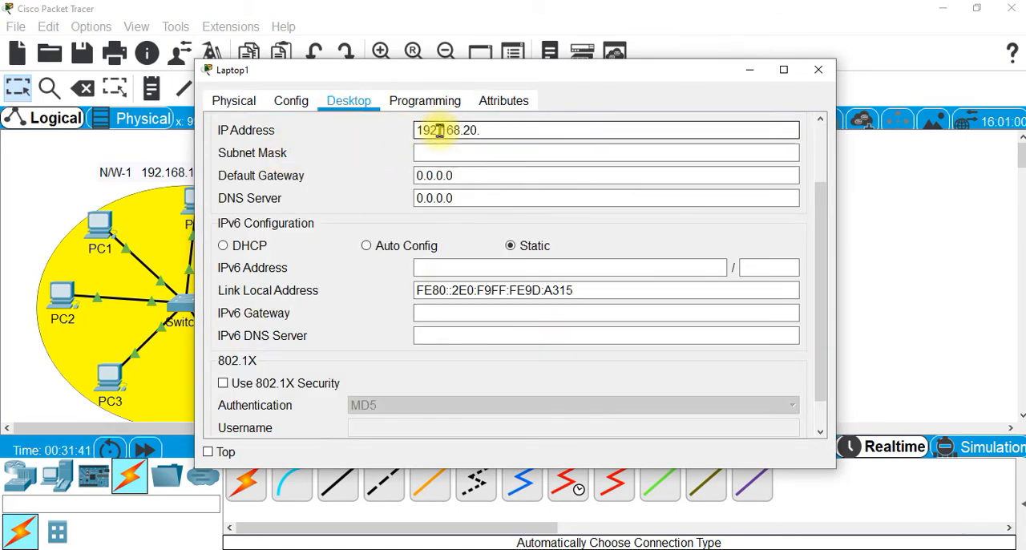
{"action": "type", "text": "192.168.20.3"}
{"action": "left_click", "coordinate": [486, 152]}
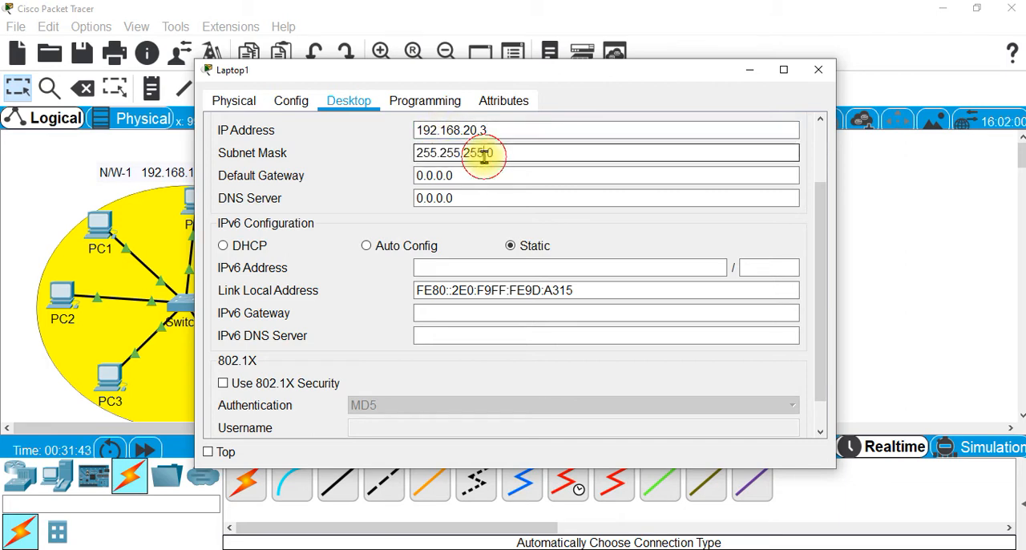
{"action": "key", "text": "Tab"}
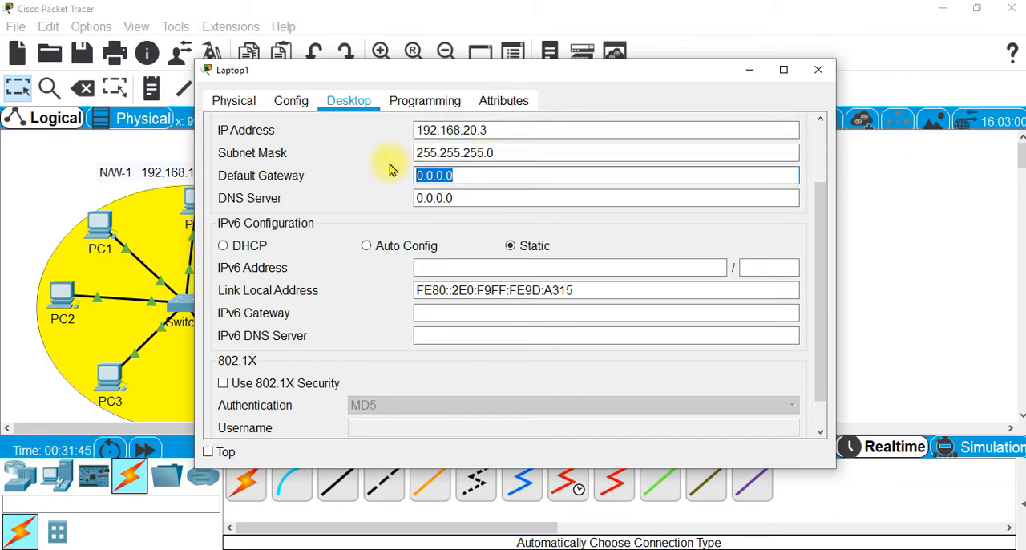
{"action": "type", "text": "192.168.20."}
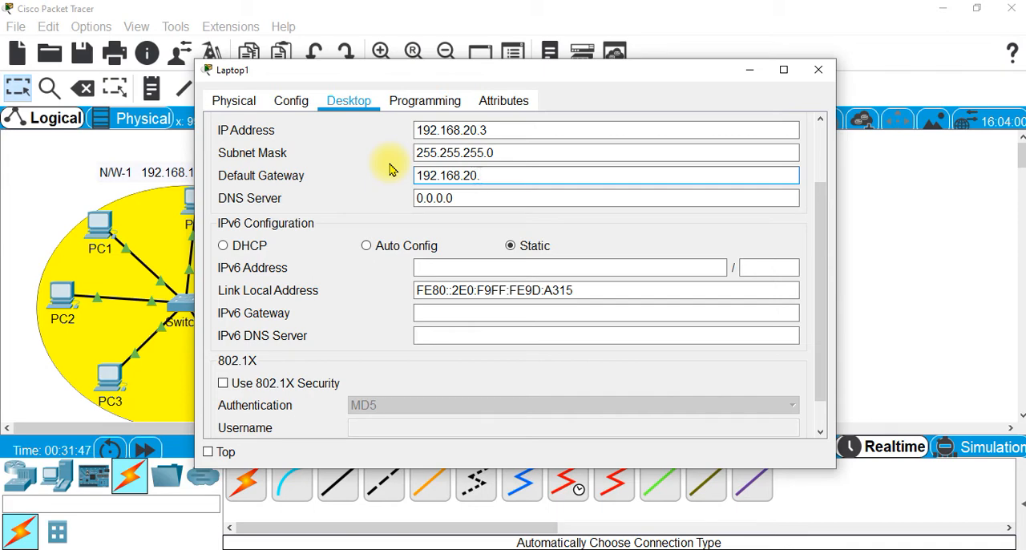
{"action": "type", "text": "1"}
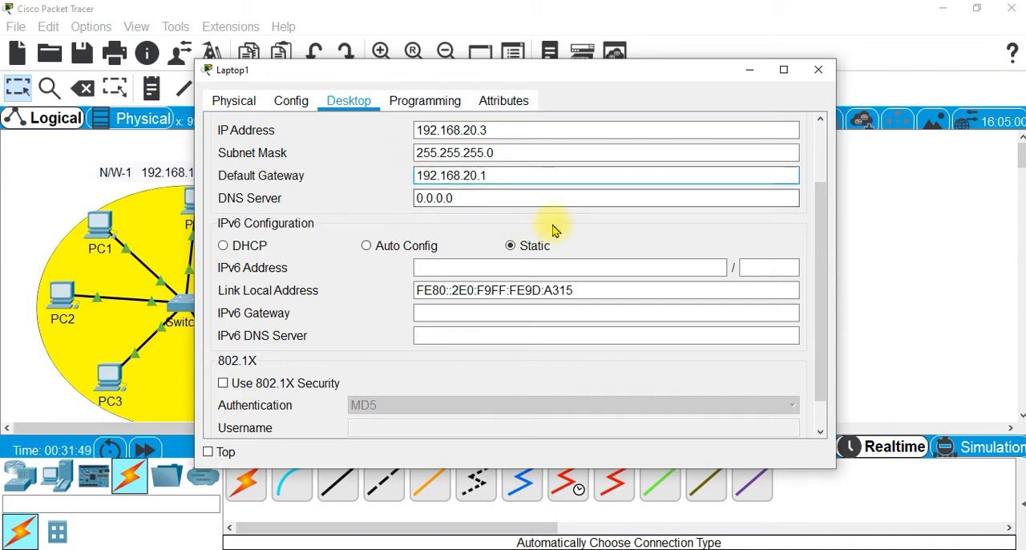
{"action": "left_click", "coordinate": [818, 70]}
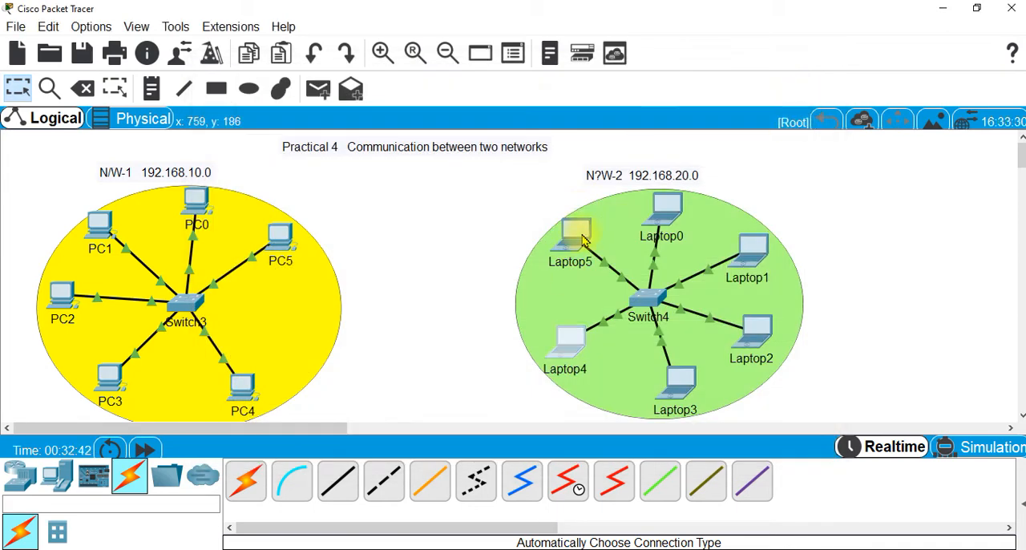
Configure Laptop5 with IP address 192.168.20.77, subnet mask 255.255.255.0 and default gateway 192.168.20.1
{"action": "left_click", "coordinate": [577, 241]}
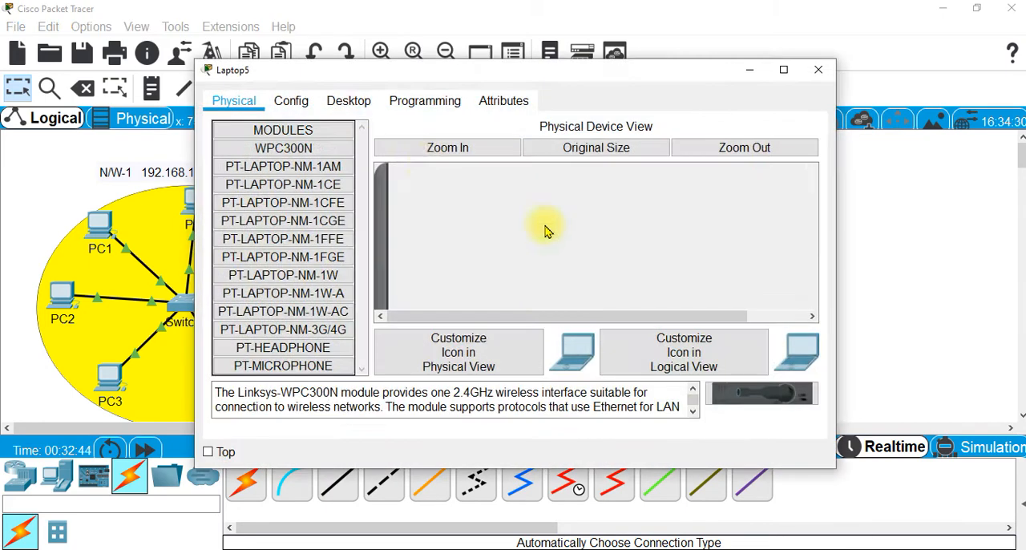
{"action": "left_click", "coordinate": [353, 100]}
{"action": "left_click", "coordinate": [278, 147]}
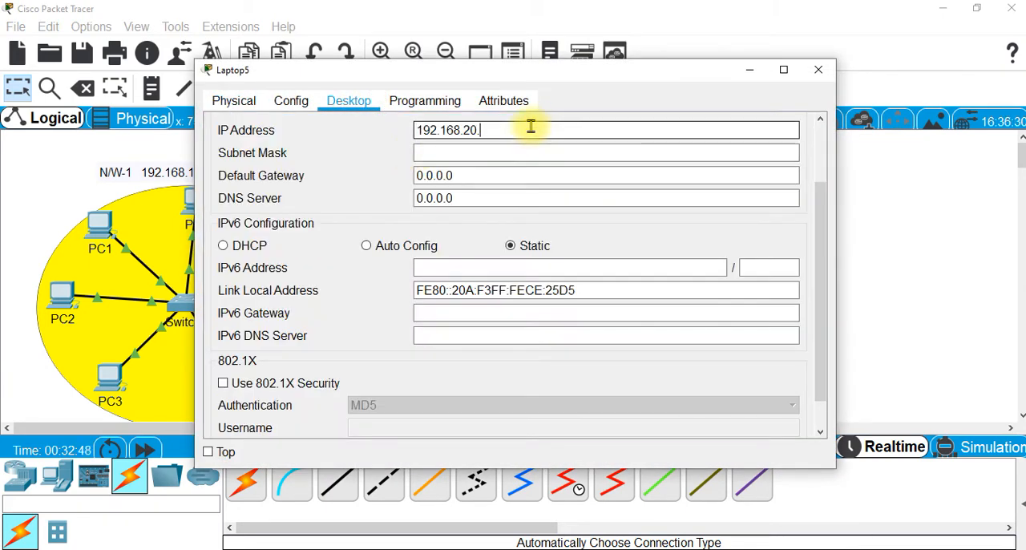
{"action": "left_click", "coordinate": [531, 127]}
{"action": "type", "text": "192.168.20.7"}
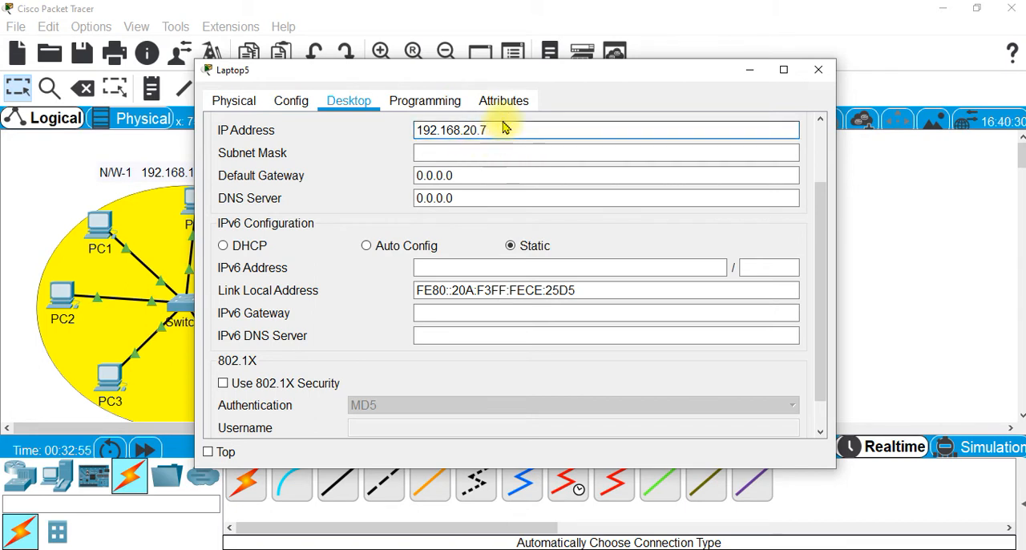
{"action": "left_click", "coordinate": [502, 129]}
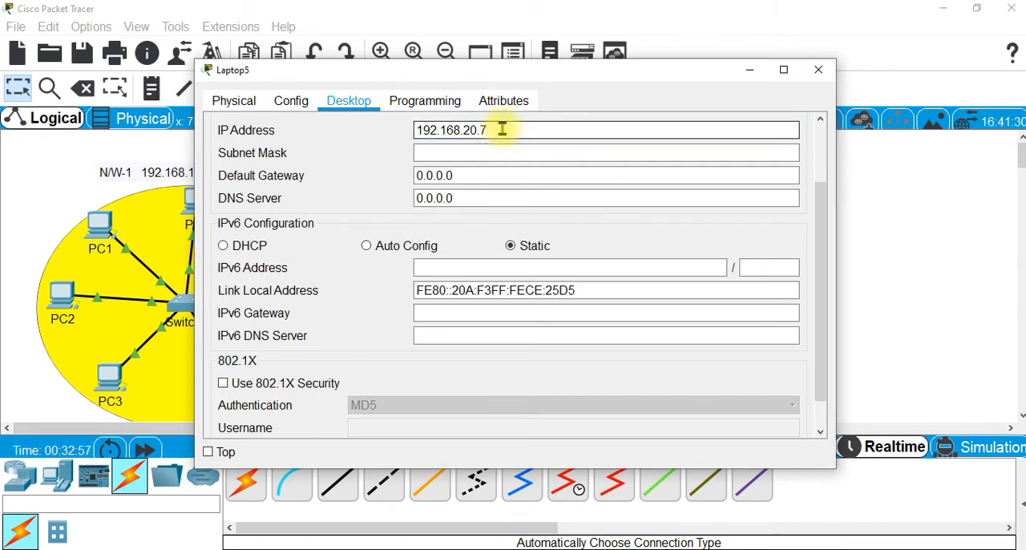
{"action": "left_click", "coordinate": [453, 152]}
{"action": "left_click_drag", "start_coordinate": [465, 174], "coordinate": [399, 190]}
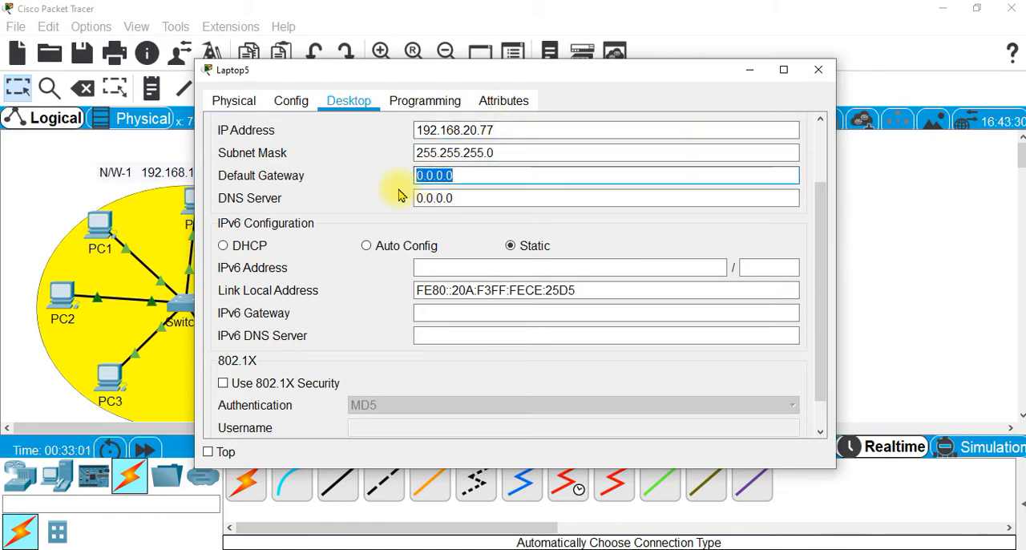
{"action": "type", "text": "192.168.20.1"}
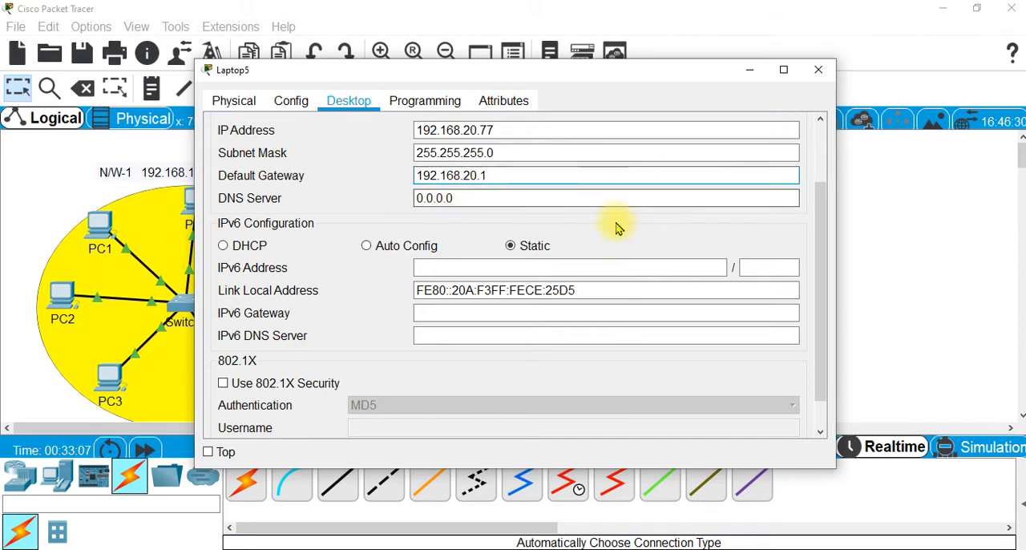
{"action": "left_click", "coordinate": [822, 71]}
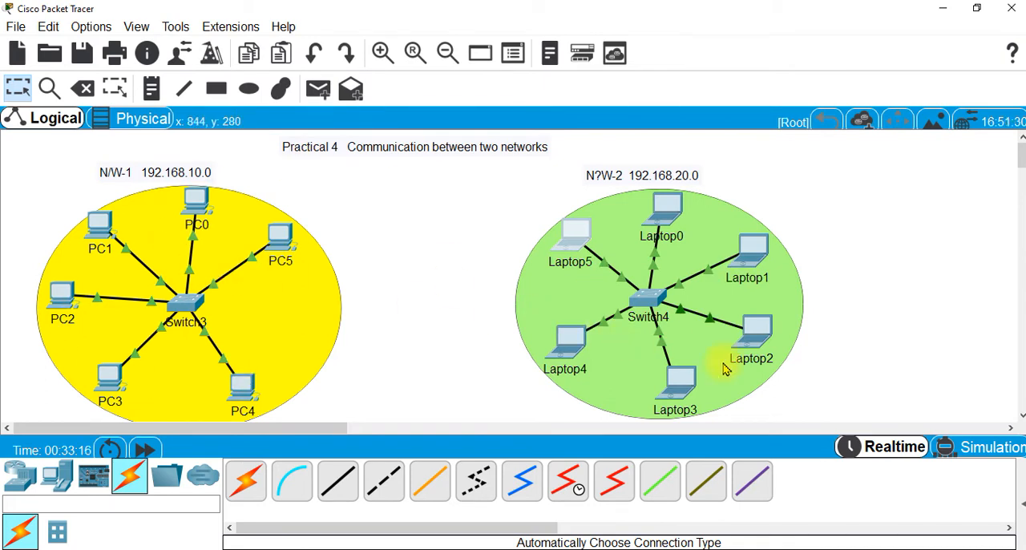
Test connectivity from PC1 to PC4 with a simple PDU in Realtime mode, checking its status before deleting the test scenario
{"action": "left_click", "coordinate": [887, 451]}
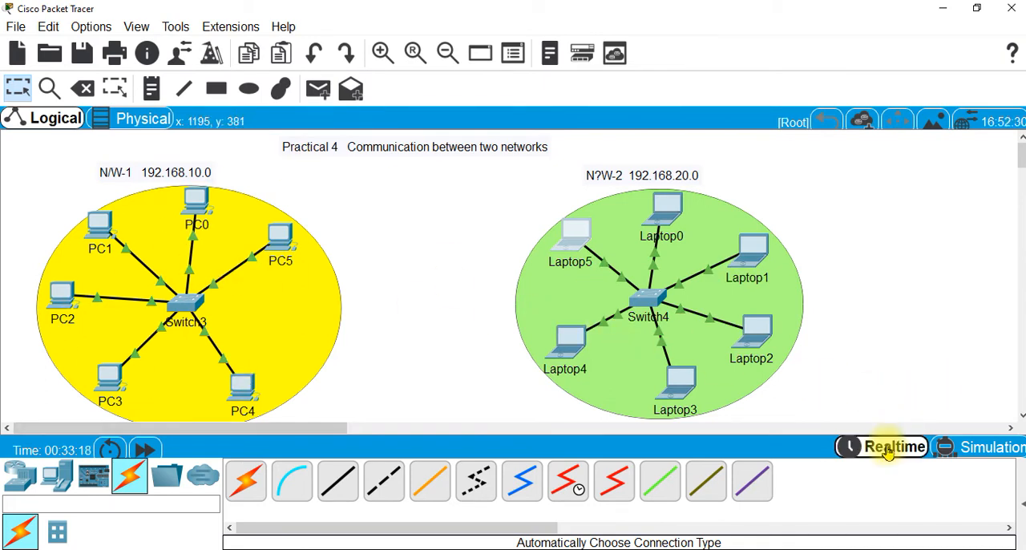
{"action": "left_click", "coordinate": [318, 90]}
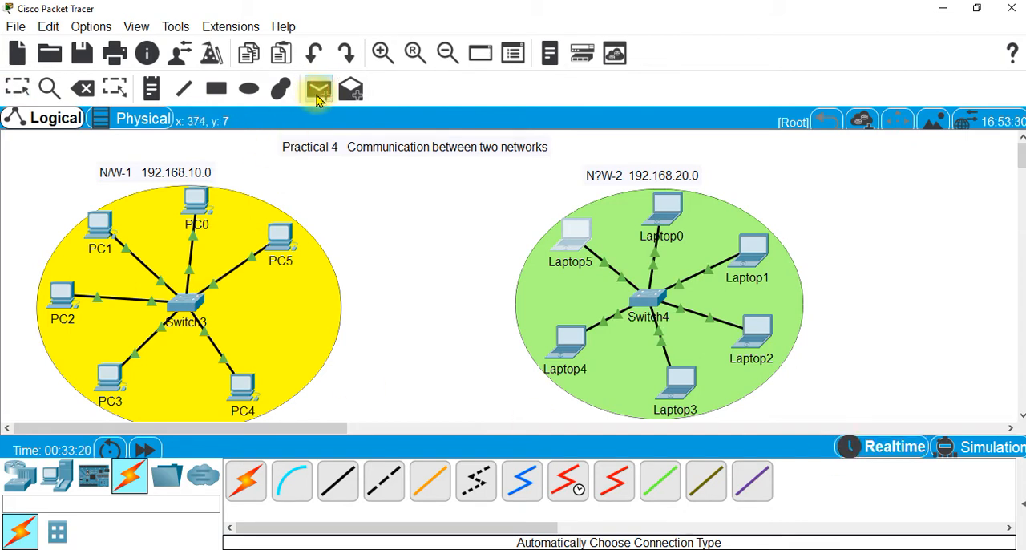
{"action": "left_click", "coordinate": [99, 223]}
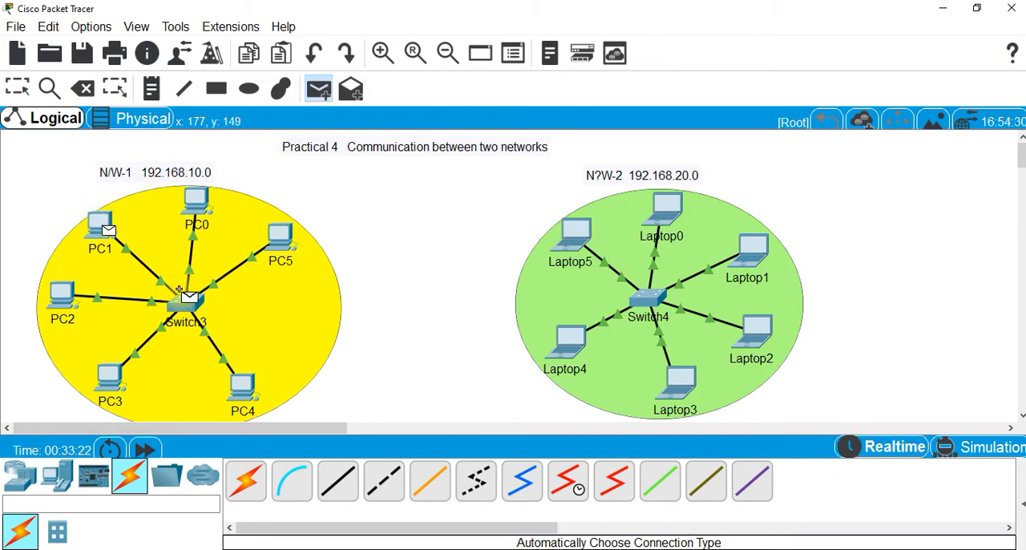
{"action": "left_click", "coordinate": [245, 383]}
{"action": "mouse_move", "coordinate": [244, 386]}
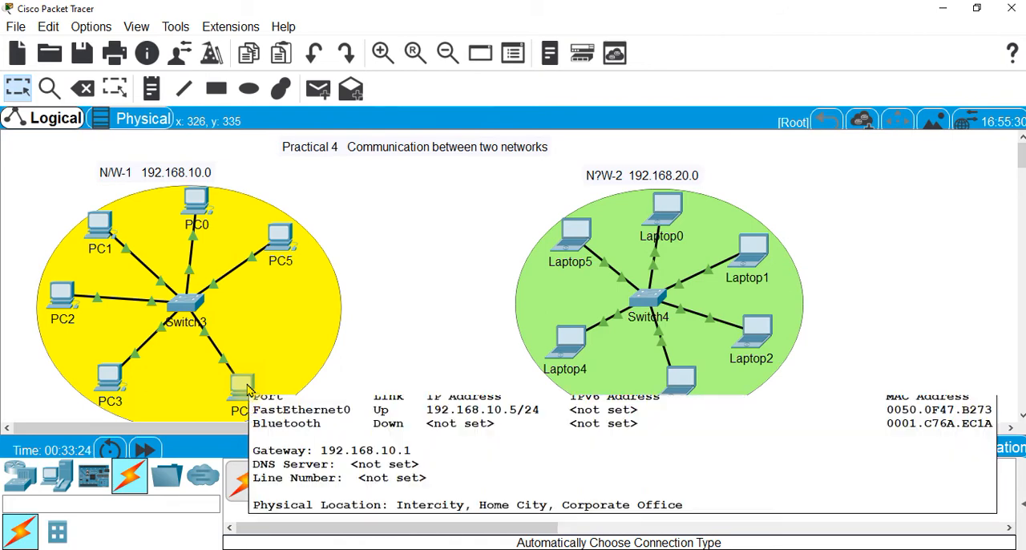
{"action": "left_click", "coordinate": [1019, 502]}
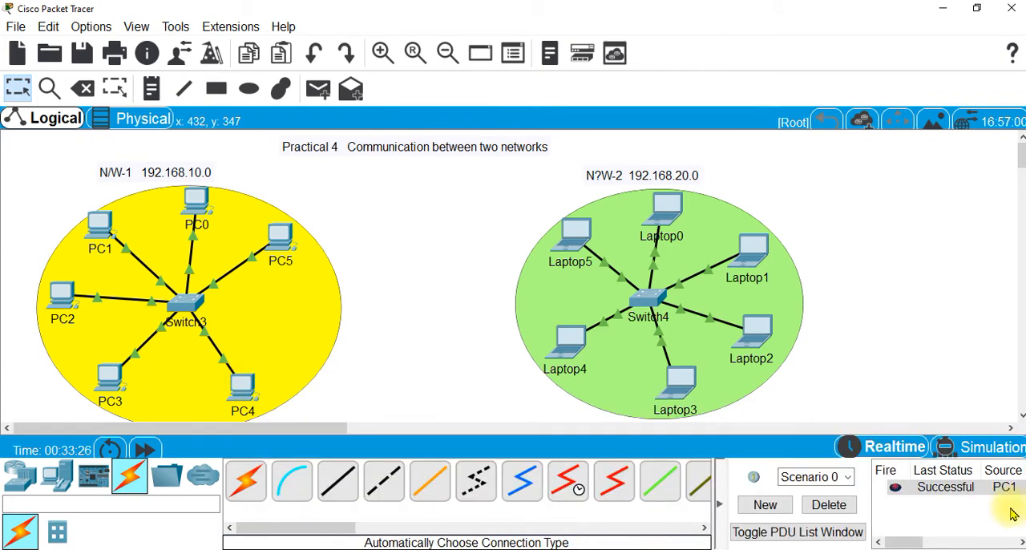
{"action": "left_click", "coordinate": [829, 505]}
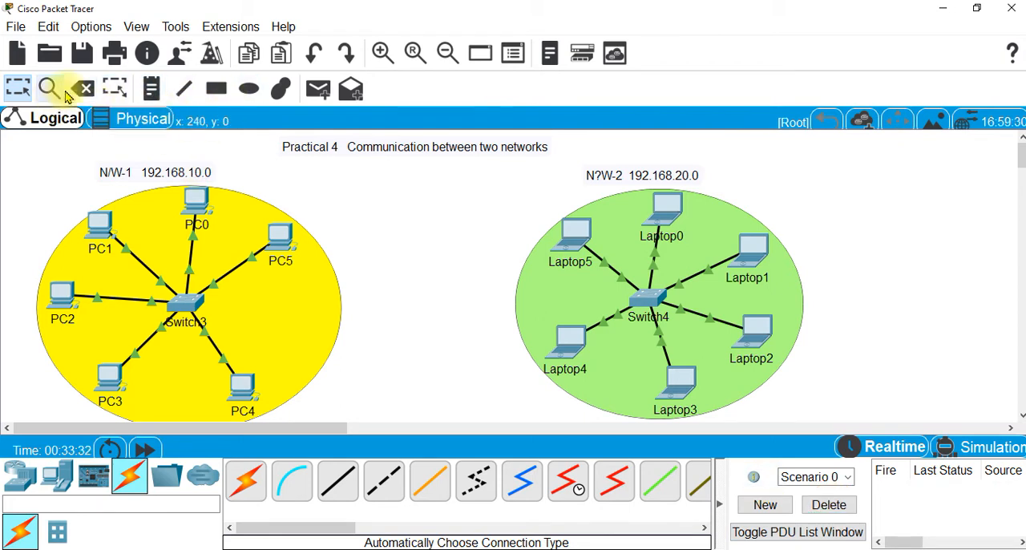
Test connectivity from Laptop0 to Laptop3 with a simple PDU and delete the test scenario
{"action": "left_click", "coordinate": [317, 91]}
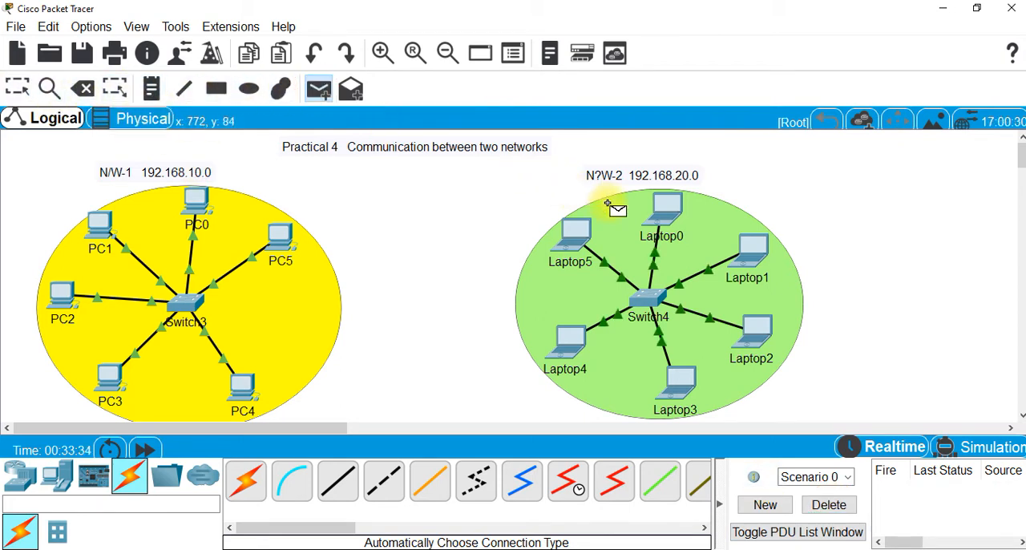
{"action": "left_click", "coordinate": [650, 216]}
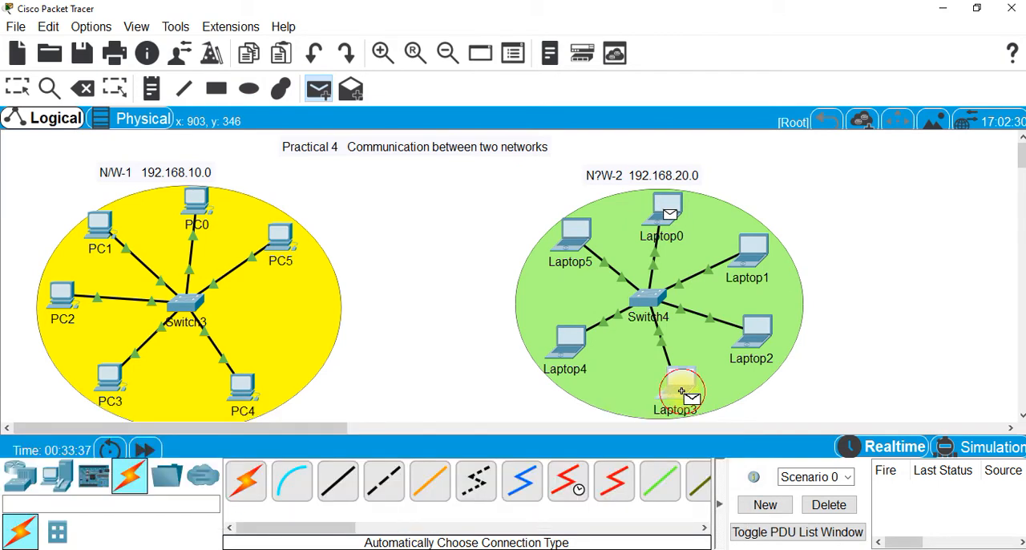
{"action": "left_click", "coordinate": [682, 392]}
{"action": "left_click", "coordinate": [846, 509]}
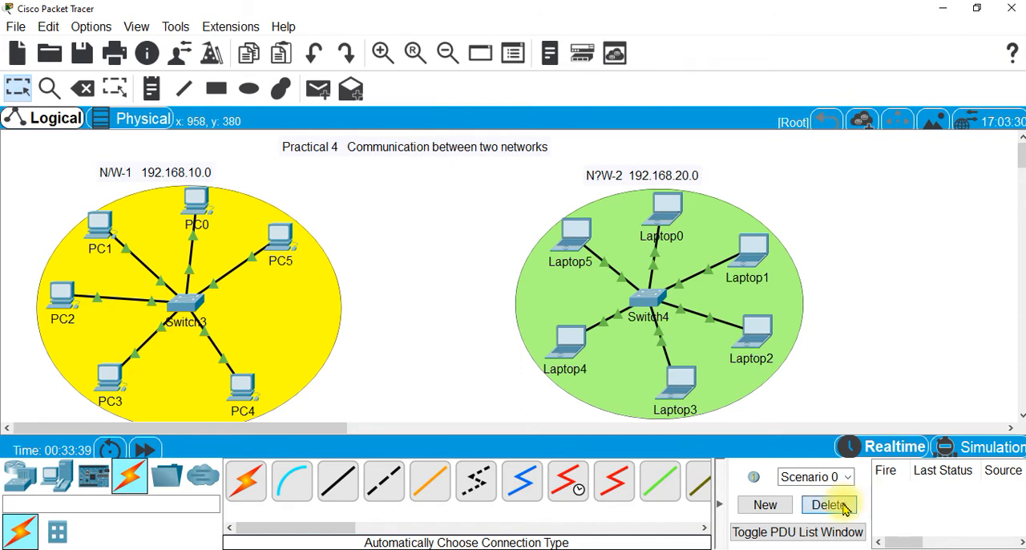
{"action": "left_click", "coordinate": [35, 395]}
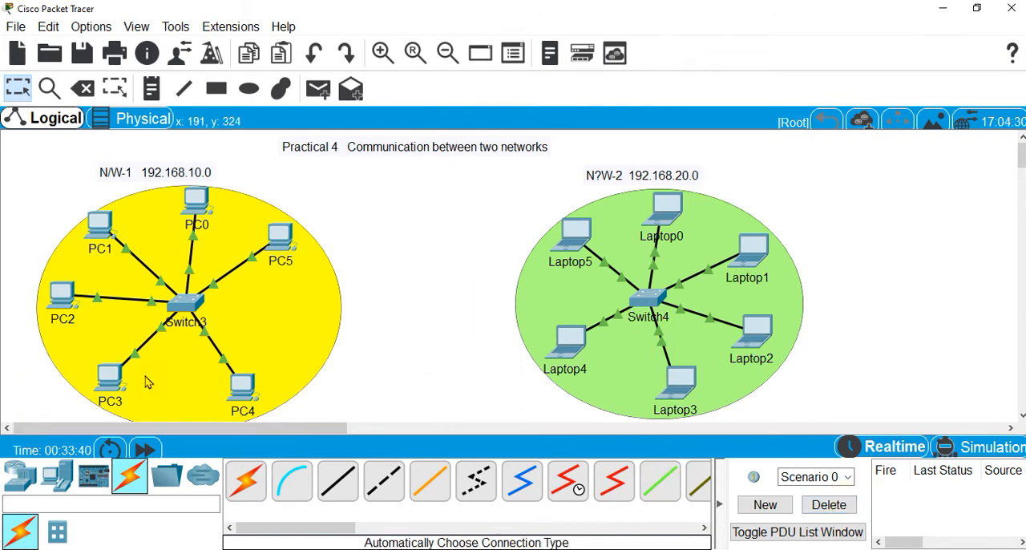
{"action": "left_click", "coordinate": [591, 408]}
Place a PT-Router in the workspace between the yellow and green networks
{"action": "left_click", "coordinate": [22, 481]}
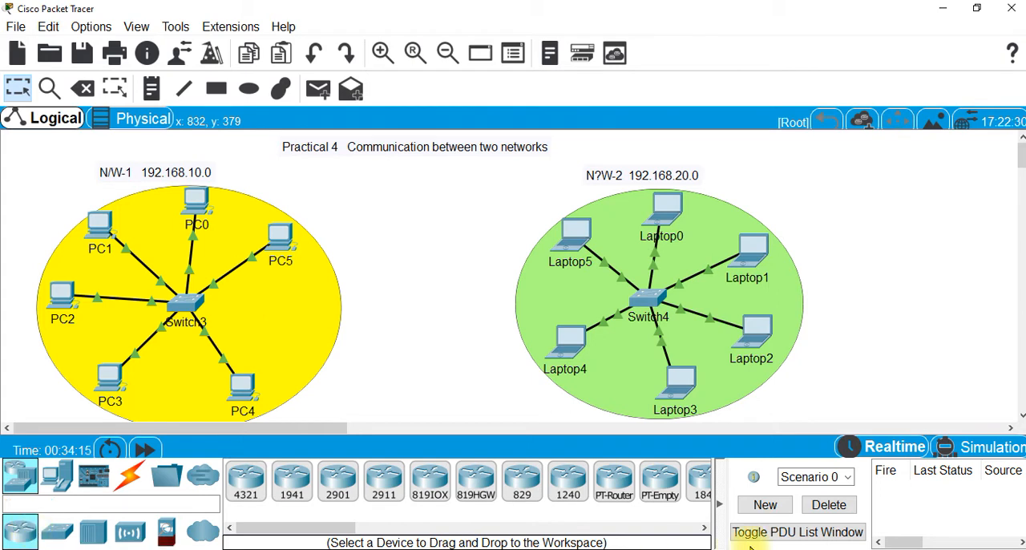
{"action": "left_click_drag", "start_coordinate": [316, 529], "coordinate": [333, 540]}
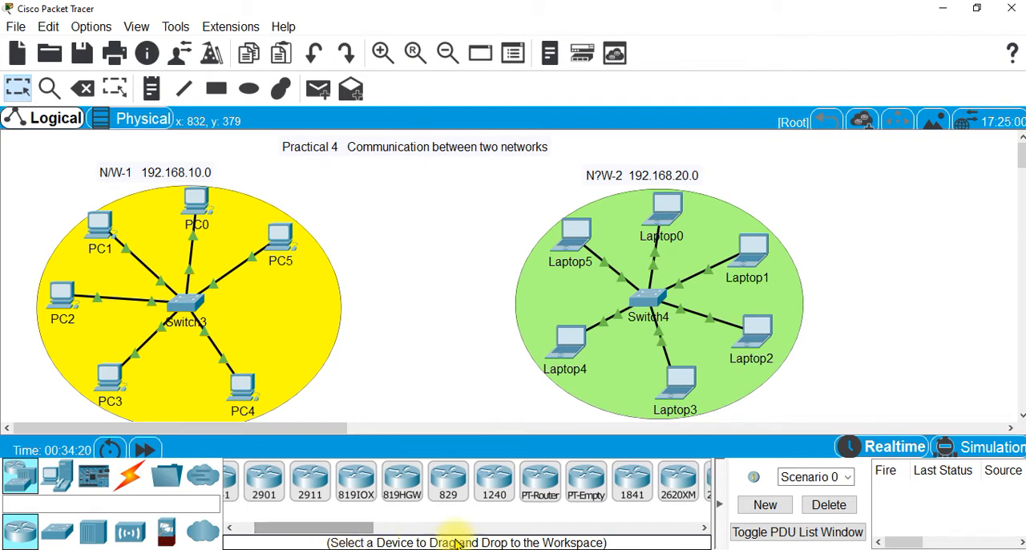
{"action": "left_click", "coordinate": [540, 488]}
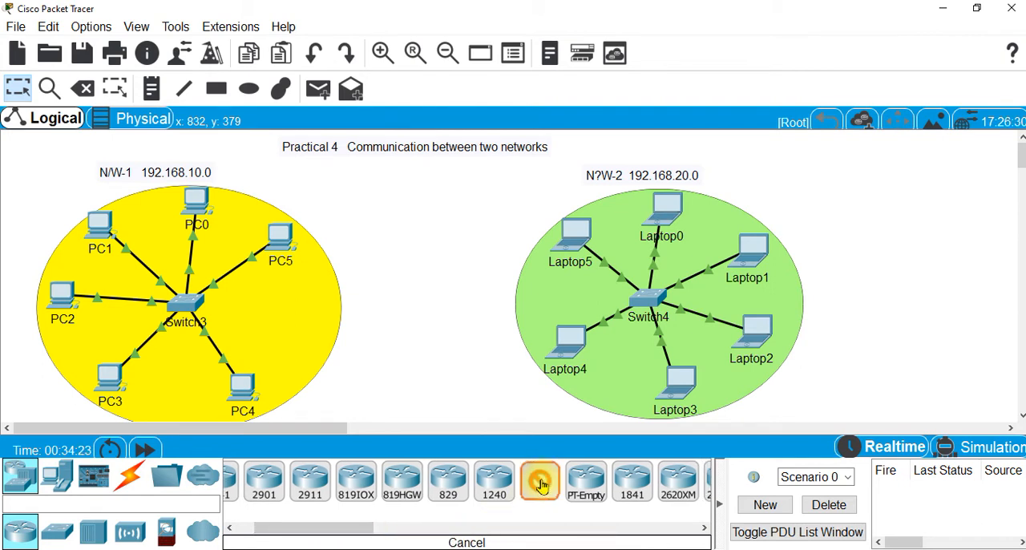
{"action": "left_click", "coordinate": [419, 255]}
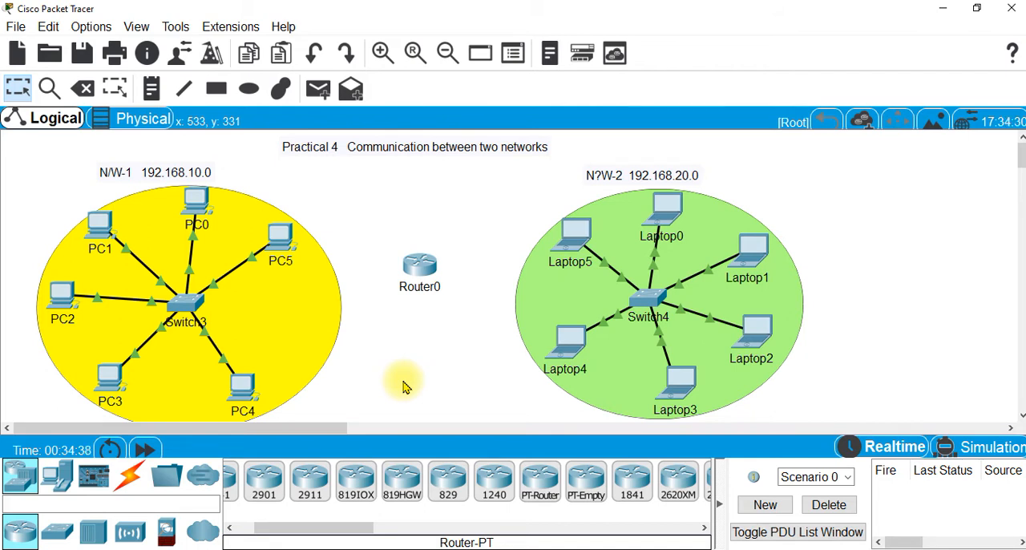
Connect FastEthernet0/7 of Switch3 to FastEthernet0/0 of Router0 with a copper straight-through cable
{"action": "left_click", "coordinate": [127, 478]}
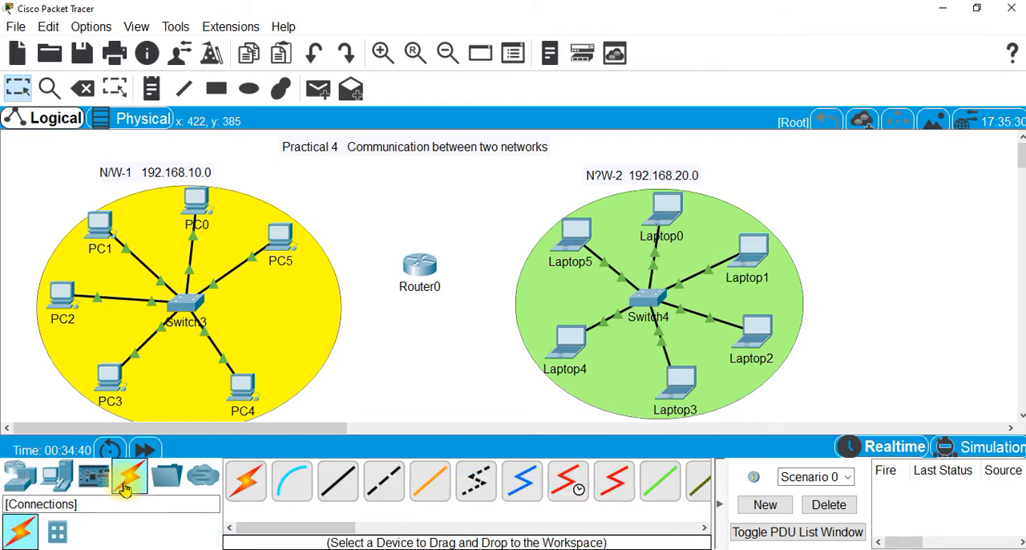
{"action": "left_click", "coordinate": [338, 486]}
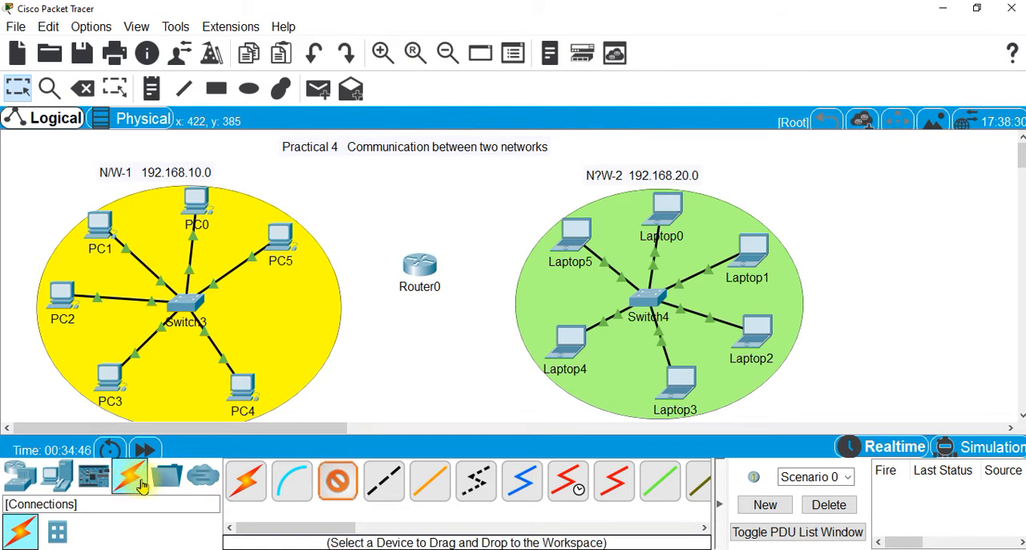
{"action": "left_click", "coordinate": [337, 486]}
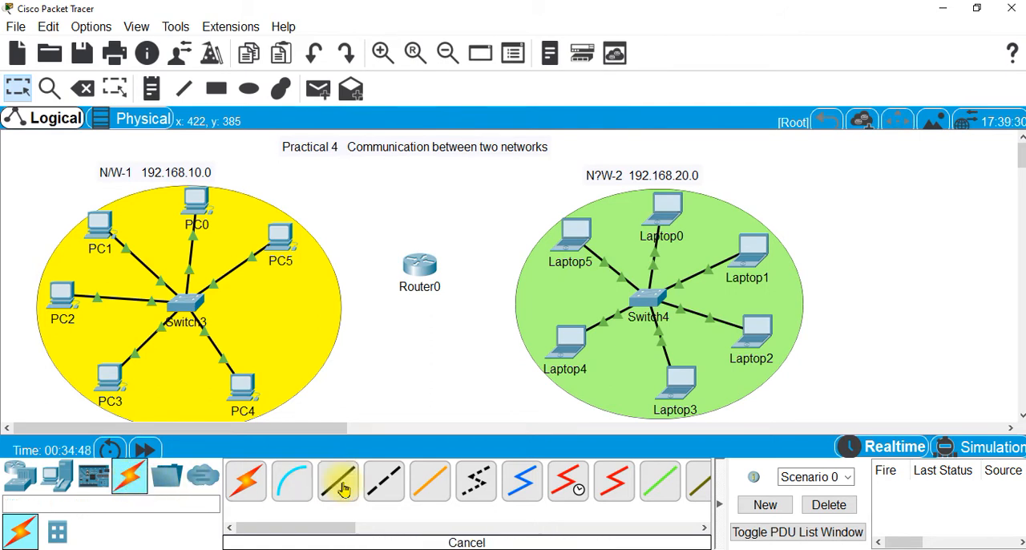
{"action": "left_click", "coordinate": [340, 486]}
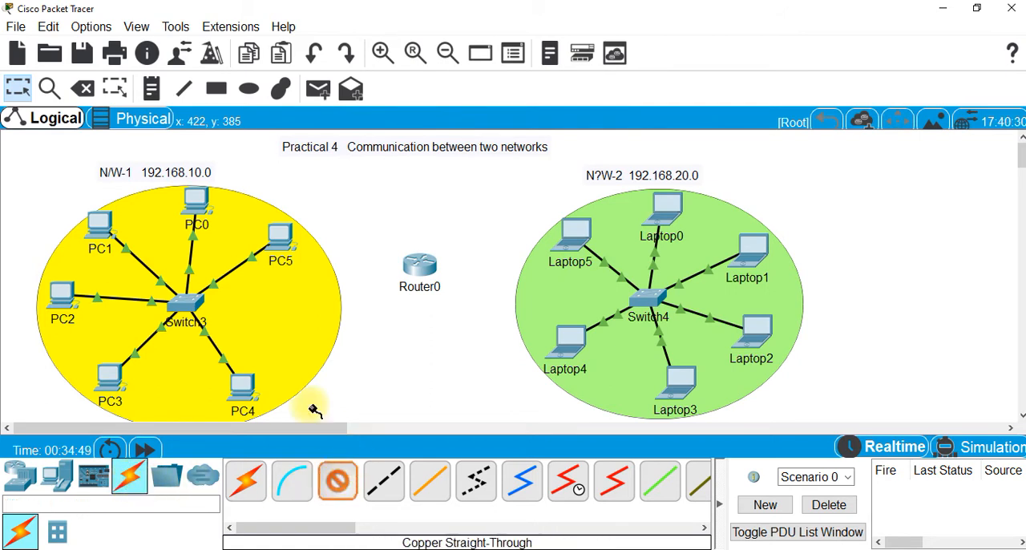
{"action": "left_click", "coordinate": [189, 301]}
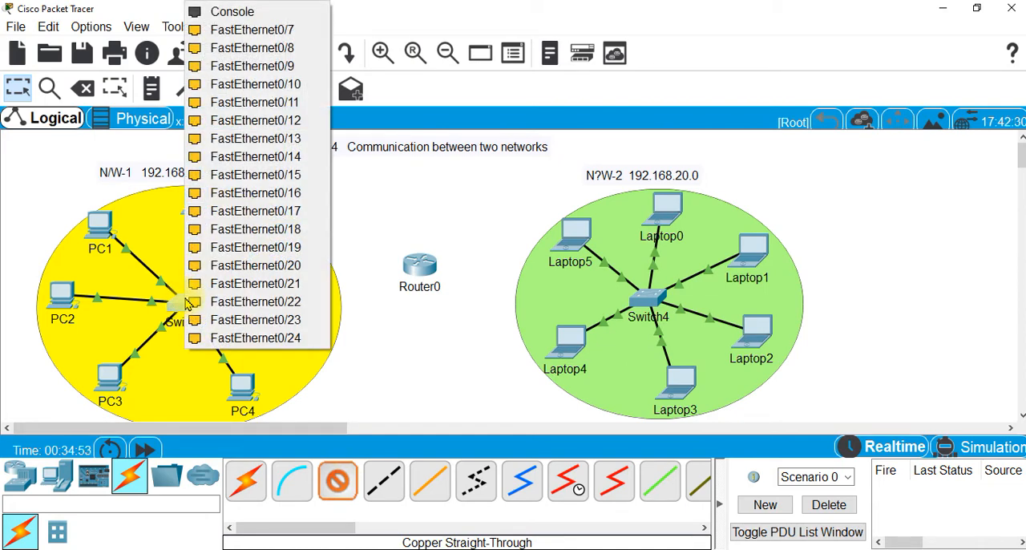
{"action": "left_click", "coordinate": [263, 32]}
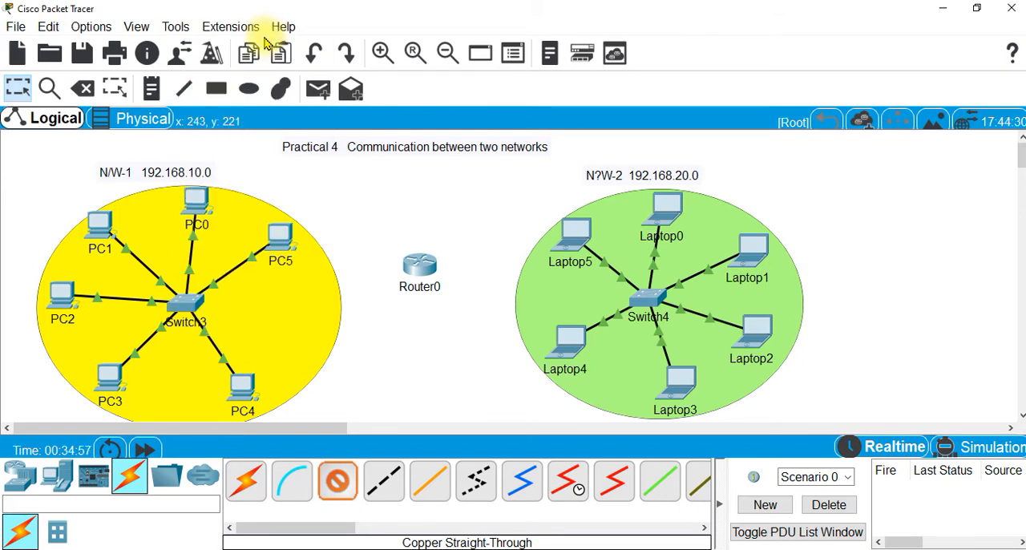
{"action": "left_click", "coordinate": [420, 270]}
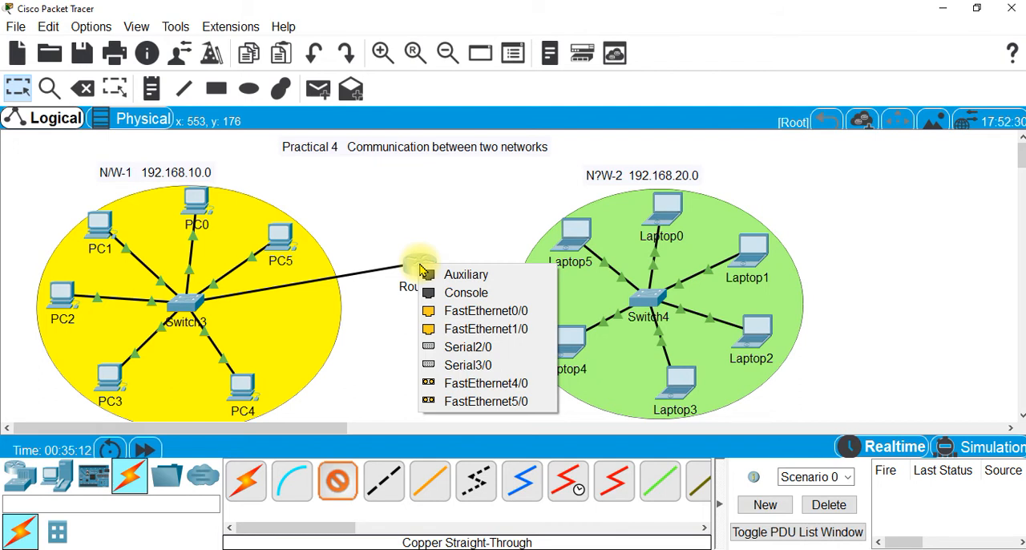
{"action": "left_click", "coordinate": [486, 314]}
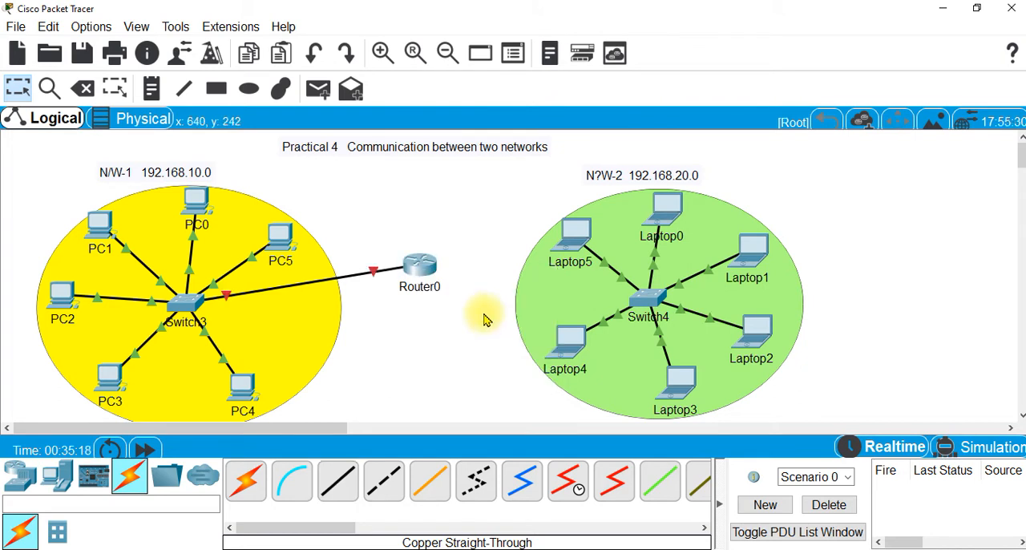
Connect FastEthernet1/0 of Router0 to FastEthernet0/7 of Switch4 with a copper straight-through cable
{"action": "left_click", "coordinate": [346, 481]}
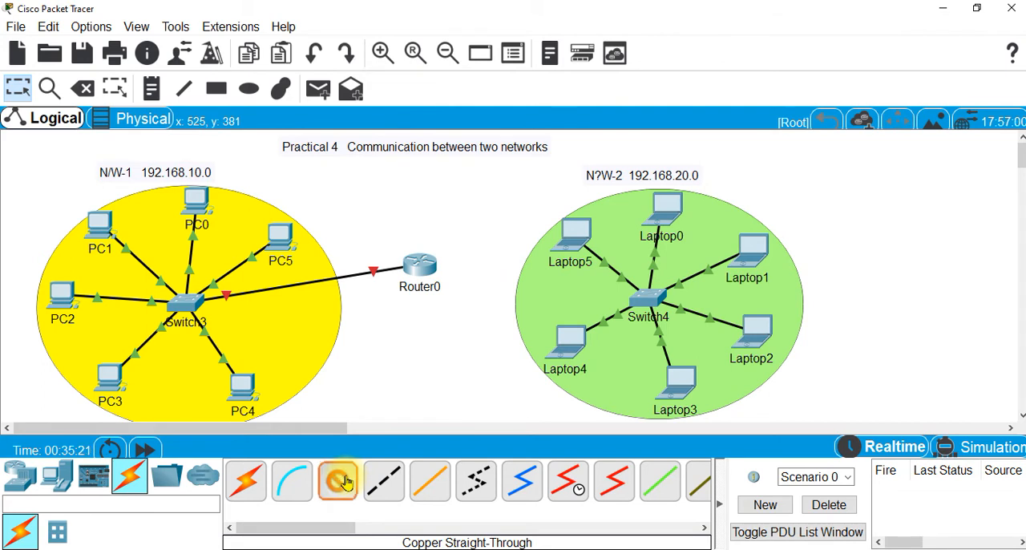
{"action": "left_click", "coordinate": [425, 263]}
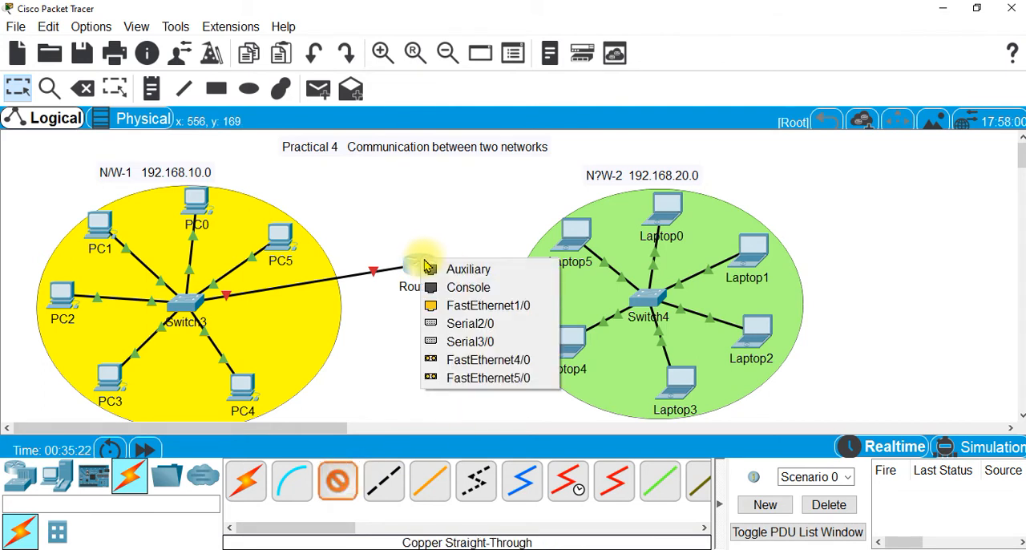
{"action": "left_click", "coordinate": [493, 305]}
{"action": "left_click", "coordinate": [651, 303]}
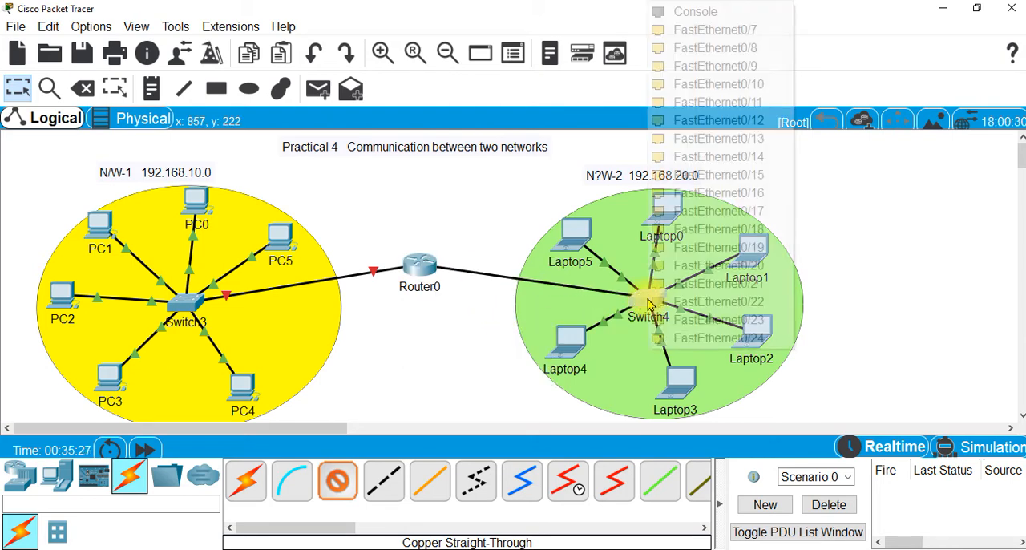
{"action": "left_click", "coordinate": [734, 32]}
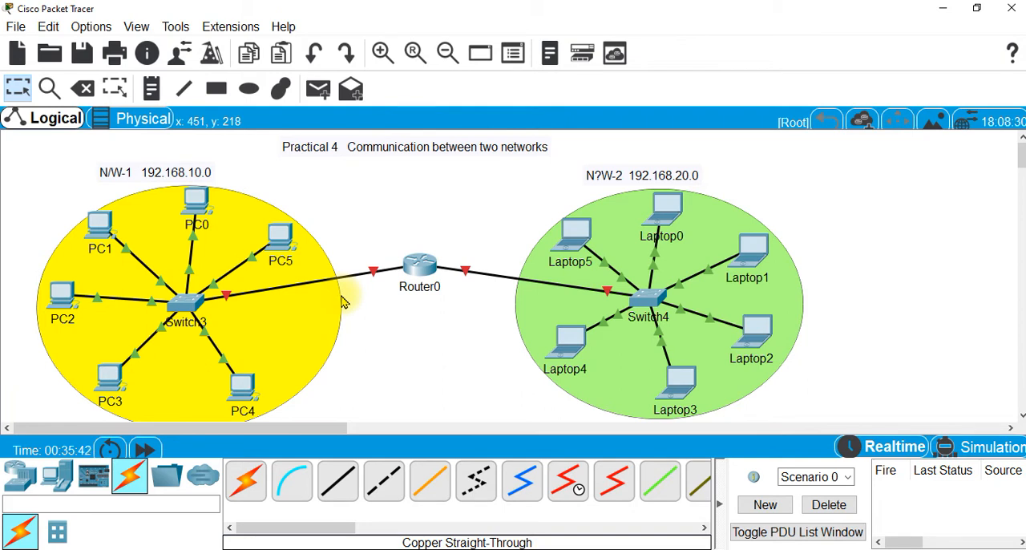
{"action": "left_click", "coordinate": [421, 267]}
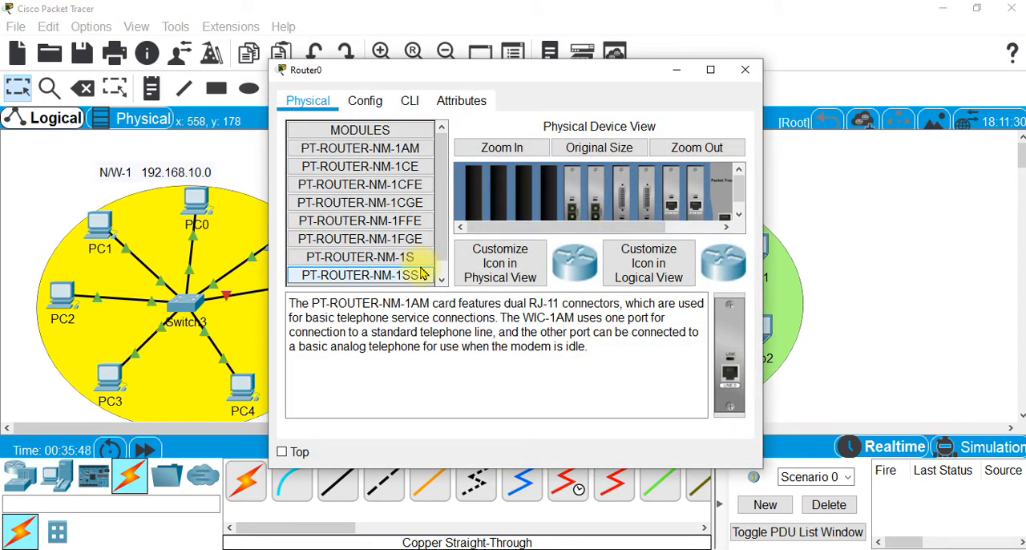
{"action": "left_click", "coordinate": [372, 102]}
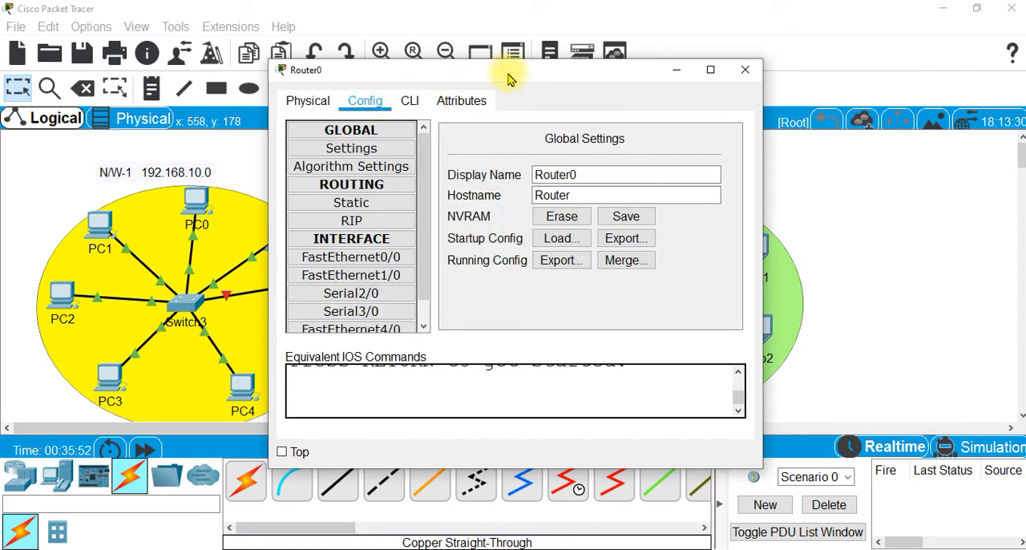
{"action": "left_click", "coordinate": [509, 77]}
{"action": "left_click_drag", "start_coordinate": [511, 73], "coordinate": [753, 27]}
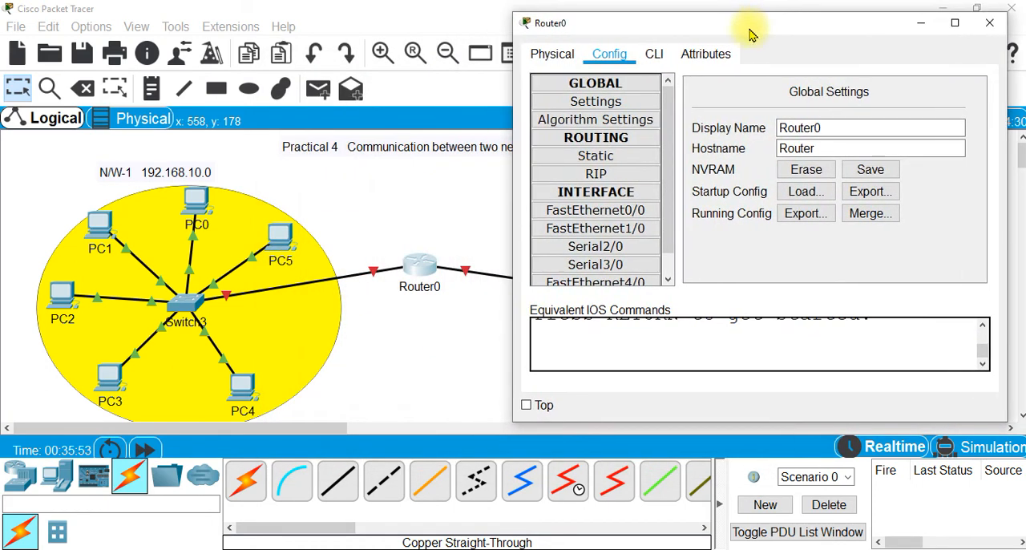
{"action": "left_click", "coordinate": [597, 212]}
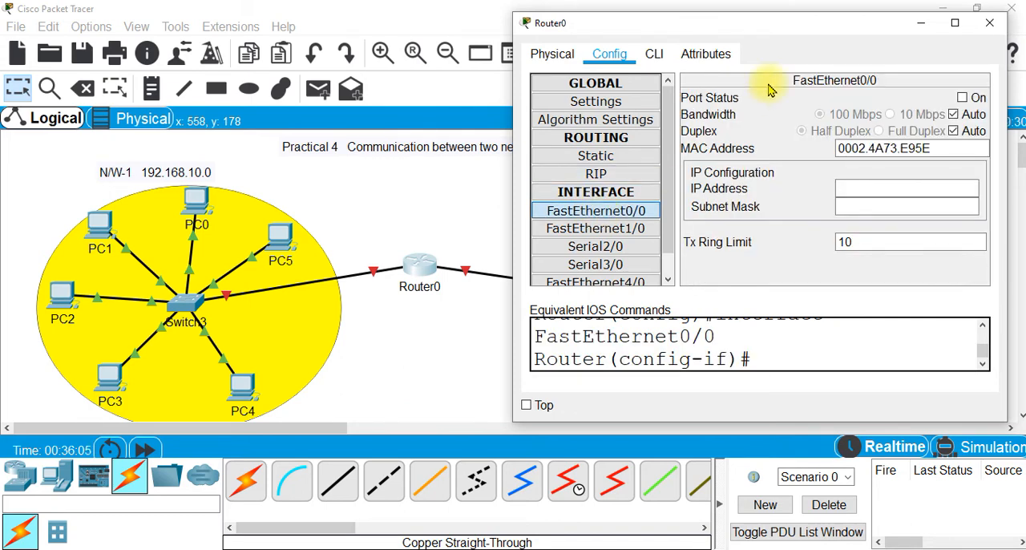
{"action": "left_click_drag", "start_coordinate": [808, 27], "coordinate": [761, 16]}
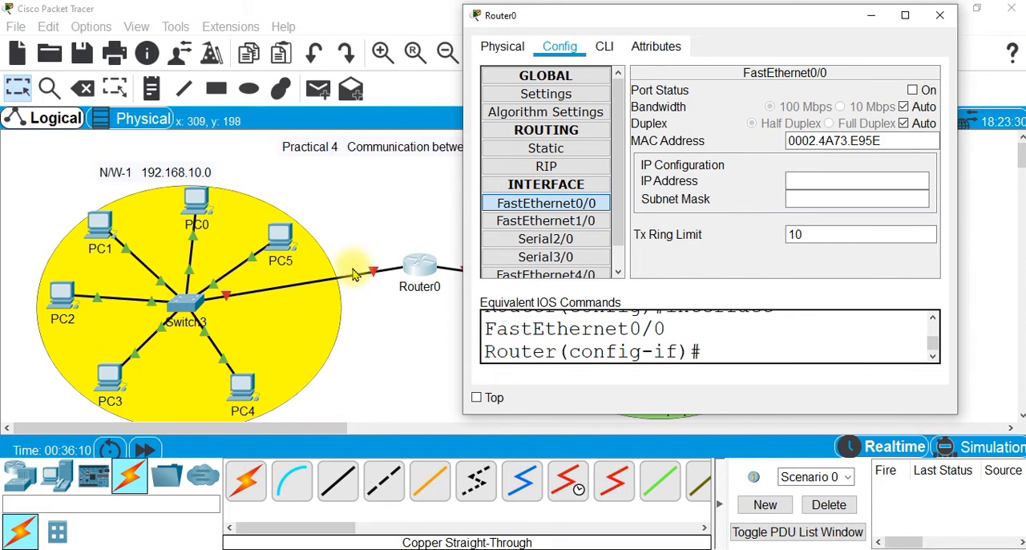
{"action": "left_click", "coordinate": [938, 16]}
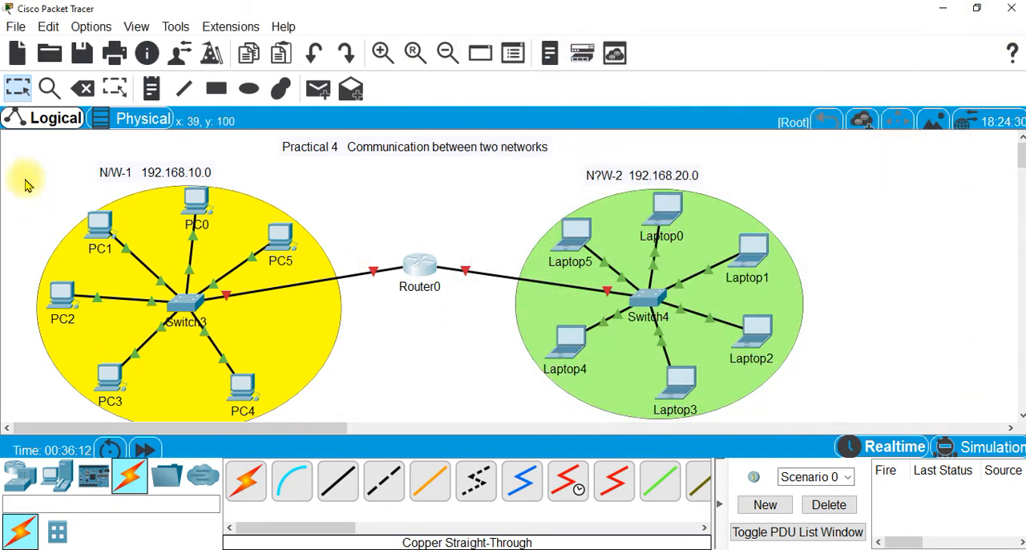
Enable the preference to always show port labels in the logical workspace
{"action": "left_click", "coordinate": [90, 27]}
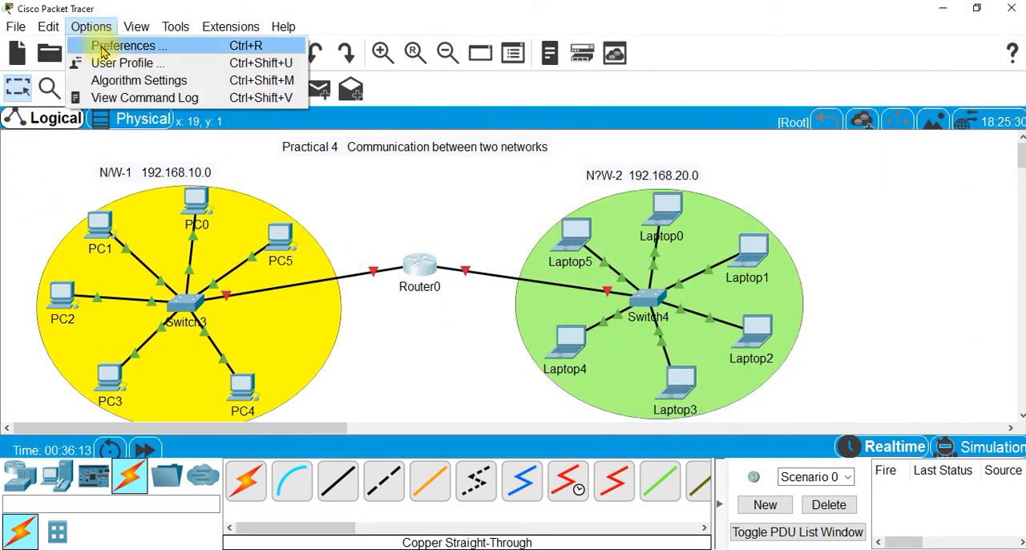
{"action": "left_click", "coordinate": [103, 49]}
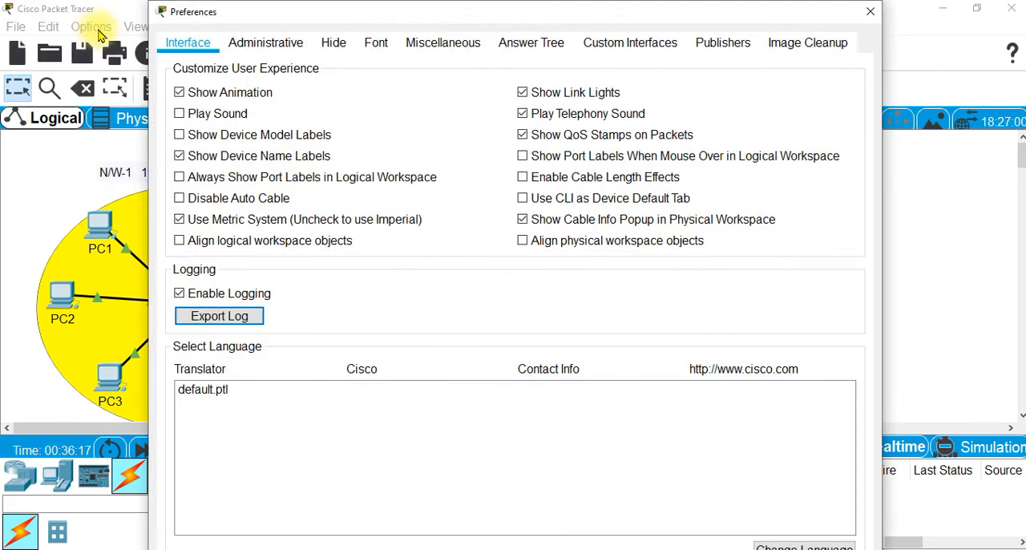
{"action": "left_click", "coordinate": [181, 183]}
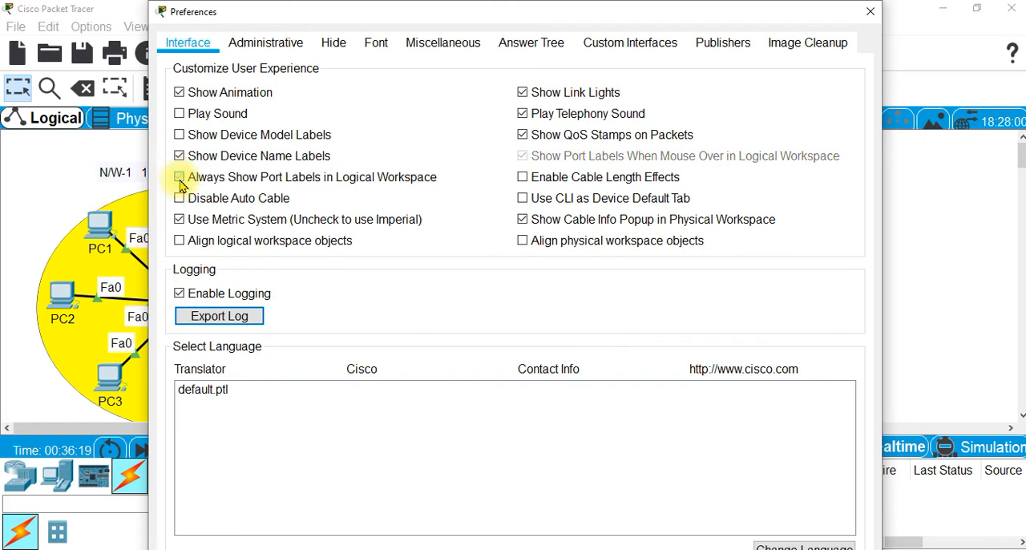
{"action": "left_click", "coordinate": [870, 11]}
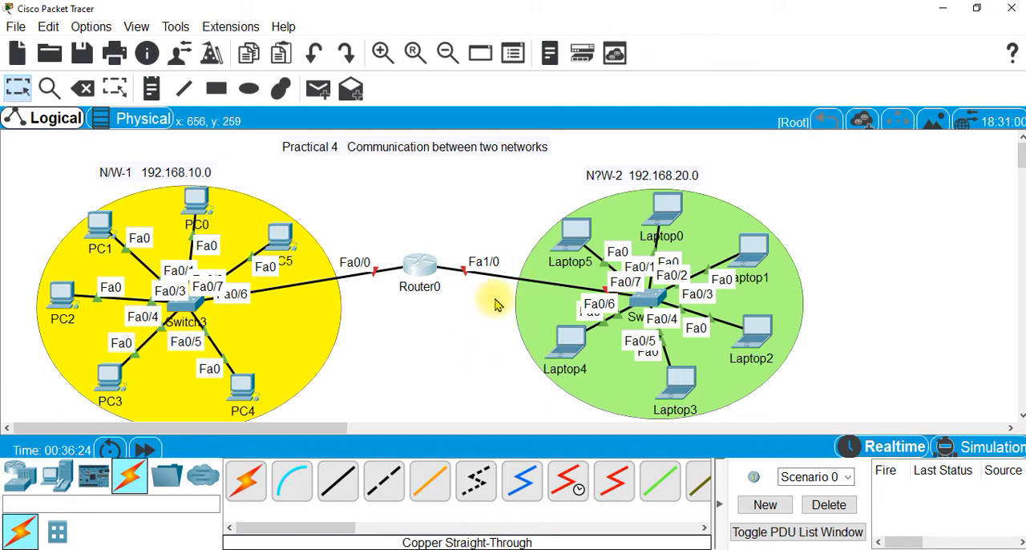
Configure Router0's FastEthernet0/0 interface with IP address 192.168.10.1 and subnet mask 255.255.255.0, and turn the port on
{"action": "left_click", "coordinate": [419, 271]}
{"action": "left_click_drag", "start_coordinate": [470, 65], "coordinate": [665, 35]}
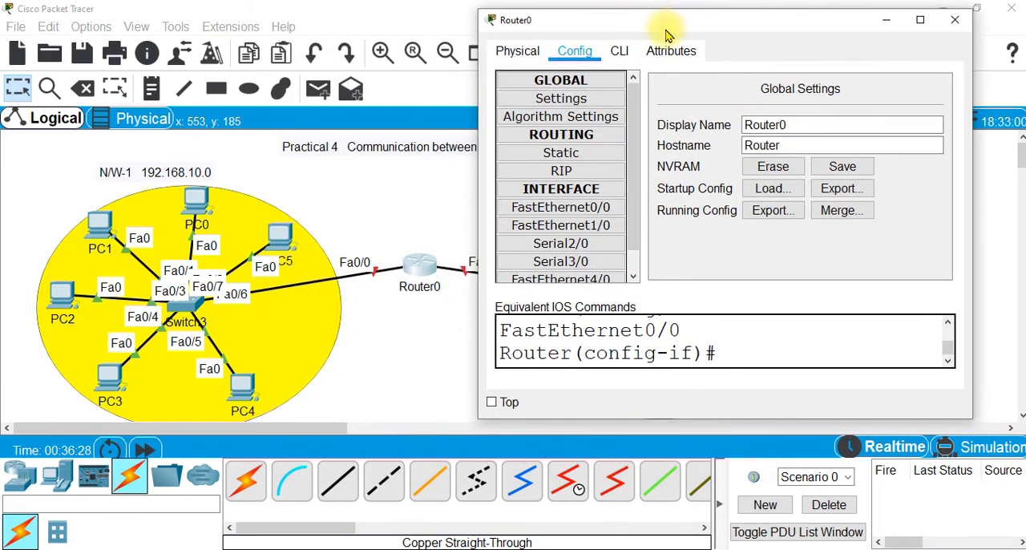
{"action": "left_click", "coordinate": [561, 210]}
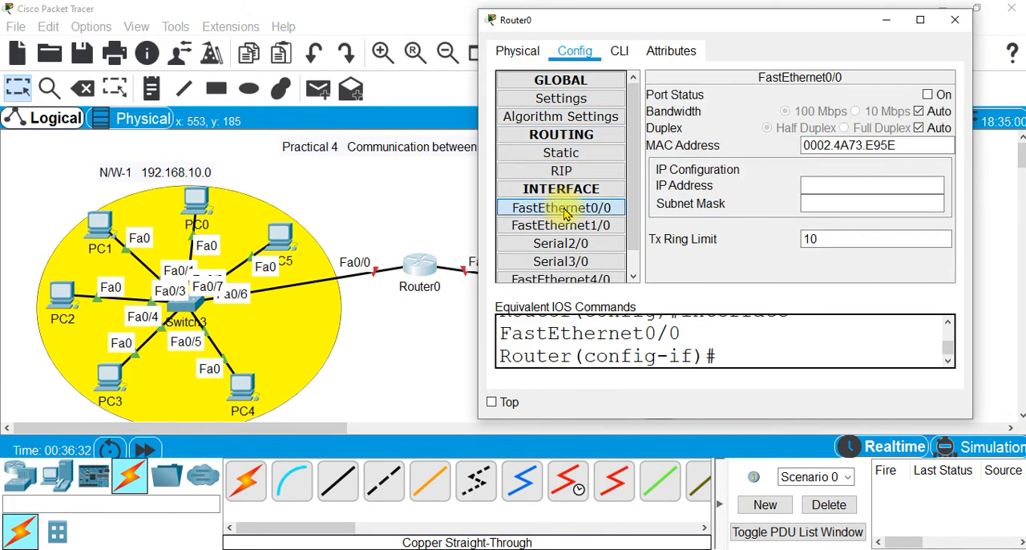
{"action": "left_click", "coordinate": [819, 185]}
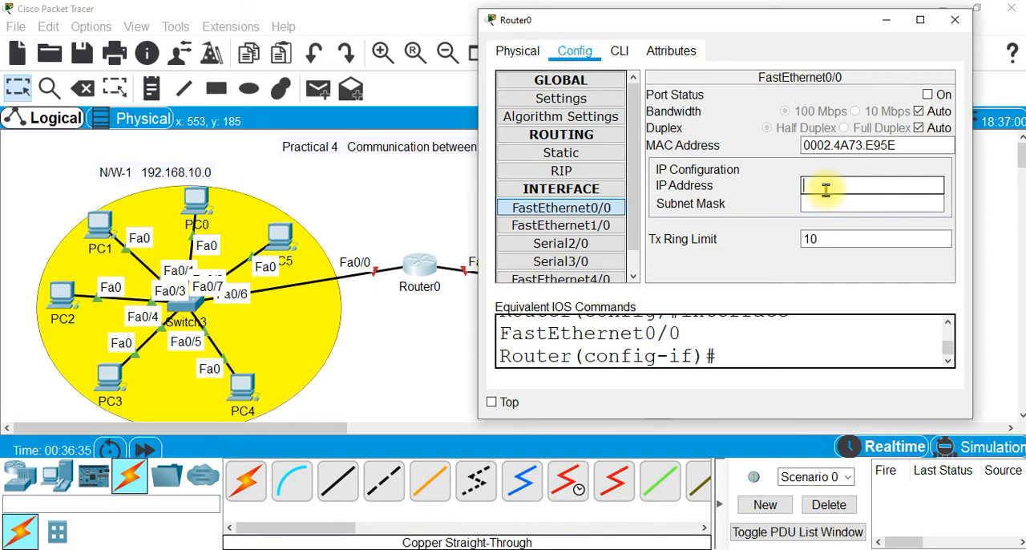
{"action": "type", "text": "192.168.10.1"}
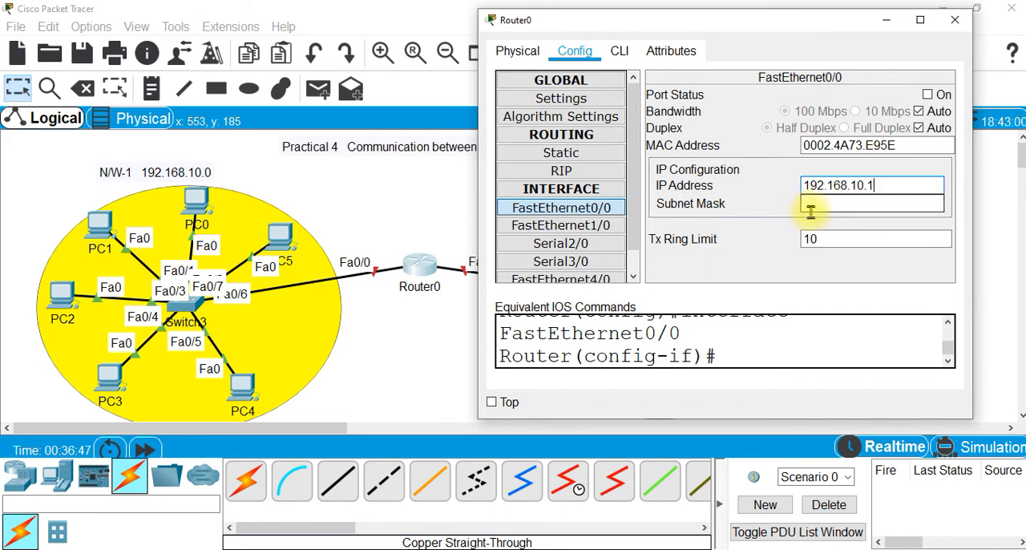
{"action": "left_click", "coordinate": [811, 209]}
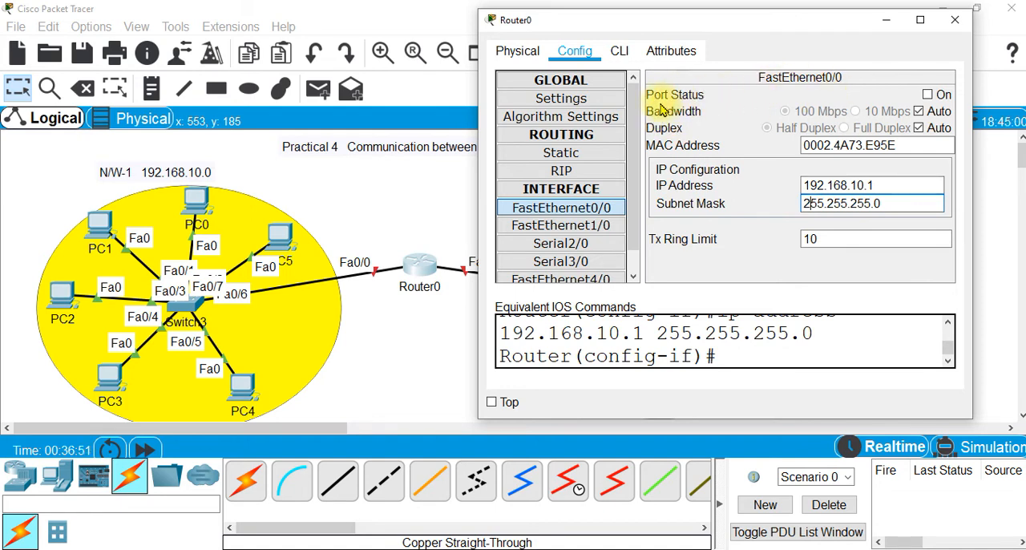
{"action": "left_click", "coordinate": [928, 95]}
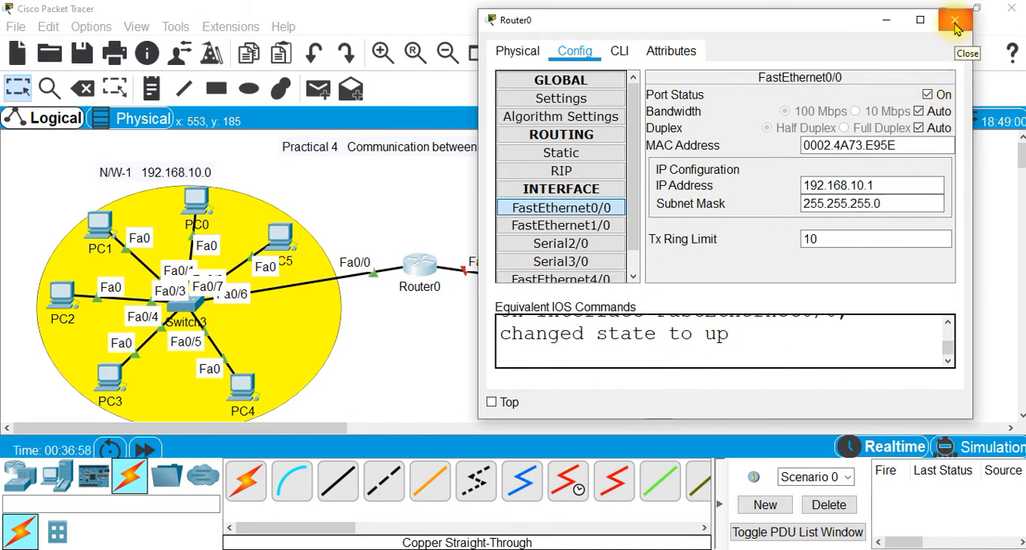
{"action": "left_click", "coordinate": [955, 20]}
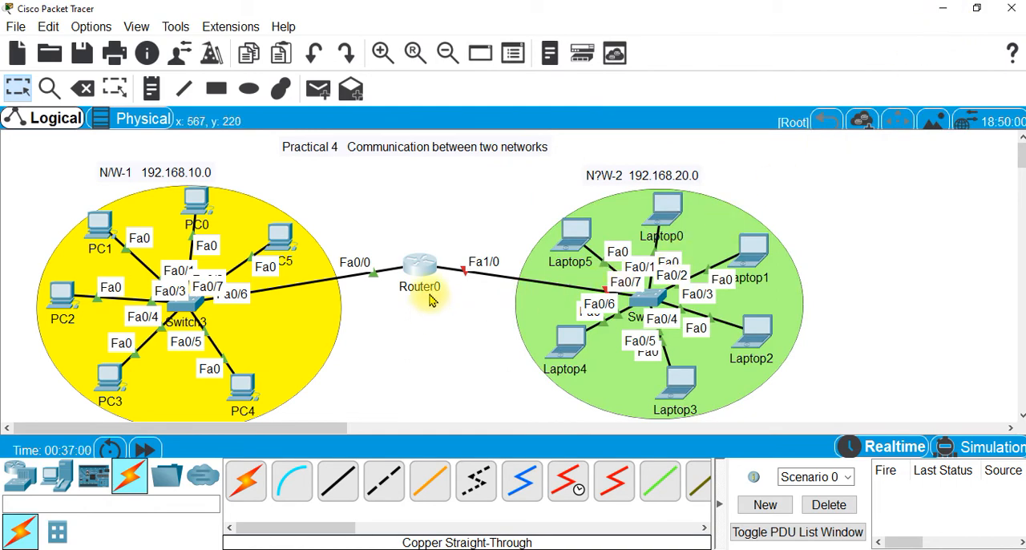
Configure Router0's FastEthernet1/0 interface with IP address 192.168.20.1 and subnet mask 255.255.255.0, and turn the port on
{"action": "left_click", "coordinate": [429, 267]}
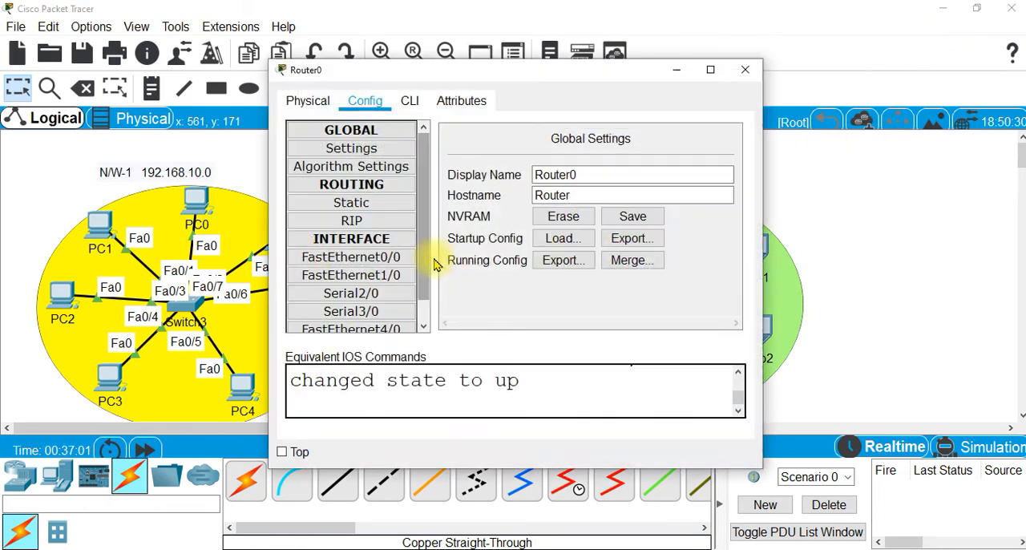
{"action": "left_click", "coordinate": [367, 277]}
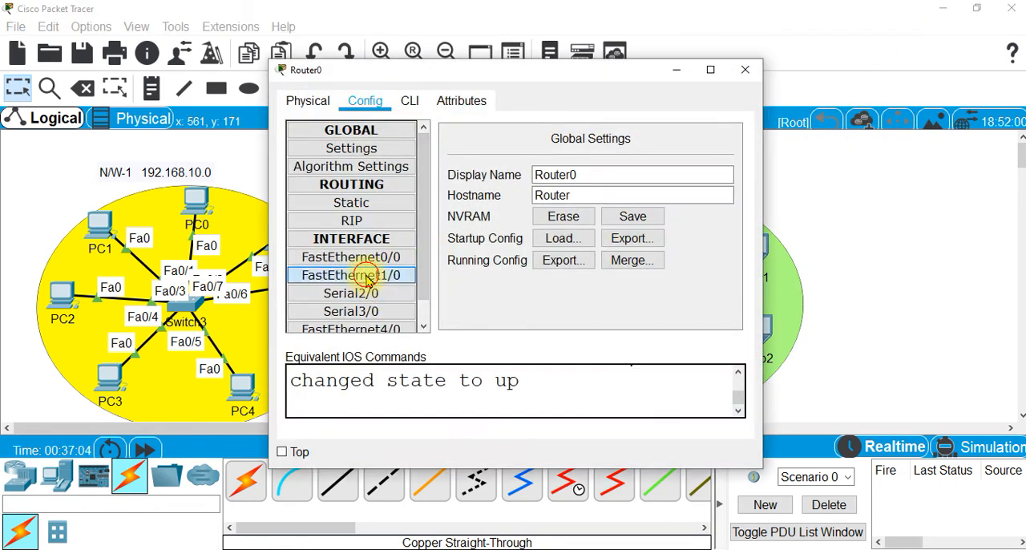
{"action": "left_click_drag", "start_coordinate": [595, 74], "coordinate": [412, 26]}
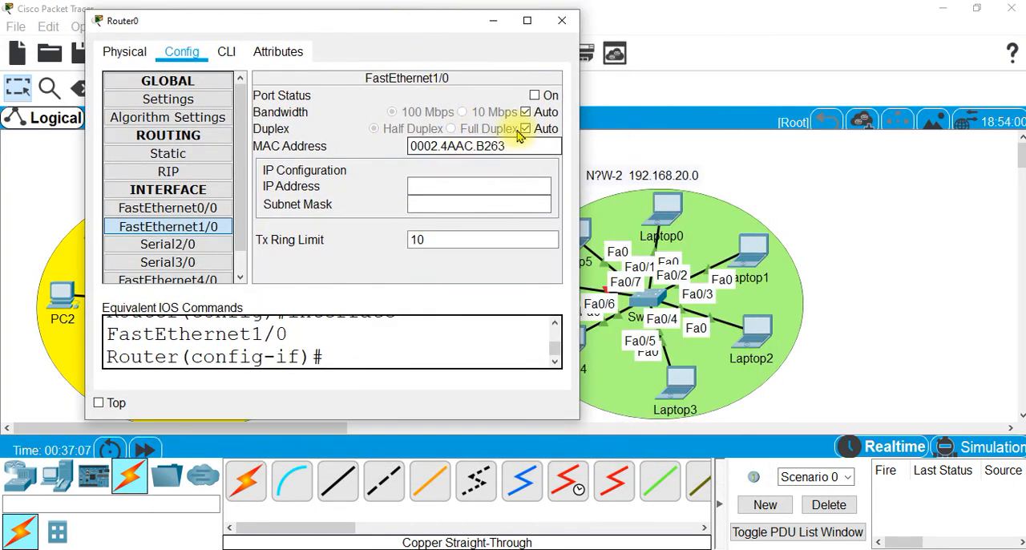
{"action": "left_click", "coordinate": [533, 97]}
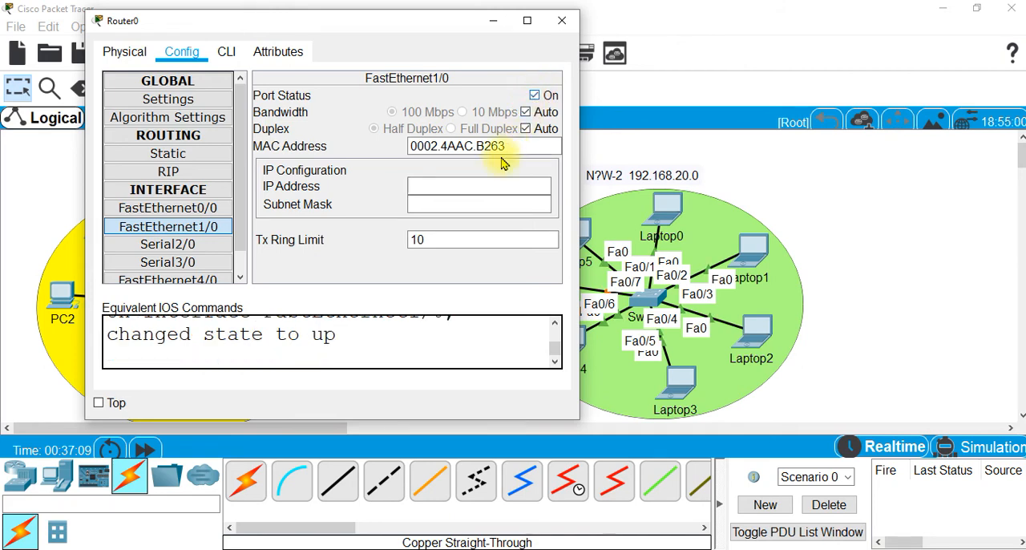
{"action": "left_click", "coordinate": [443, 189]}
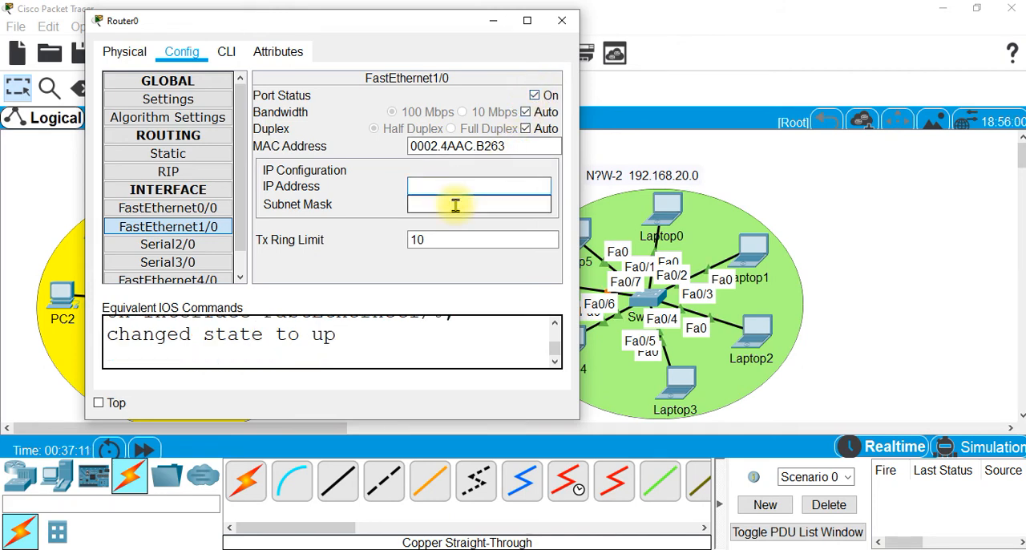
{"action": "type", "text": "192.1"}
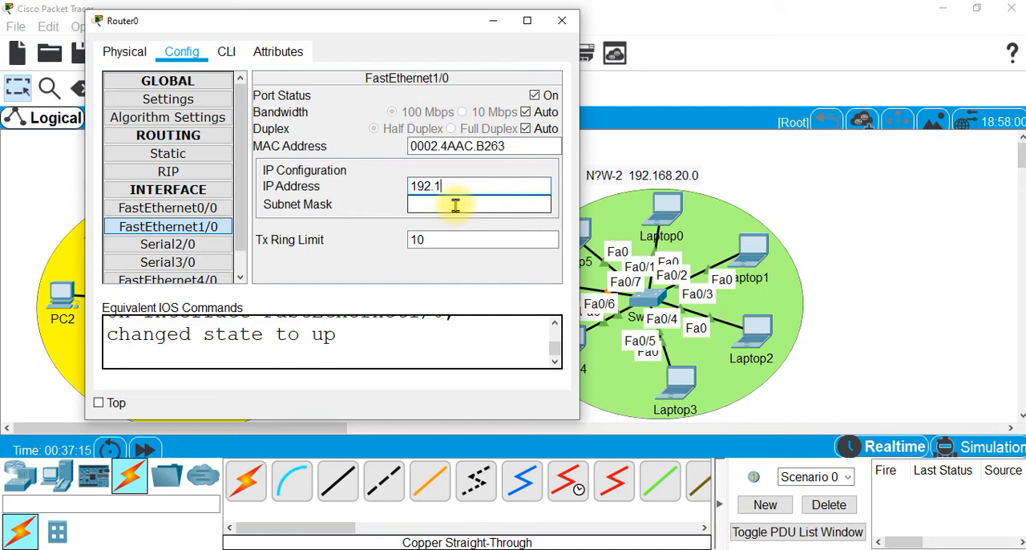
{"action": "type", "text": "68.20.1"}
{"action": "left_click", "coordinate": [454, 205]}
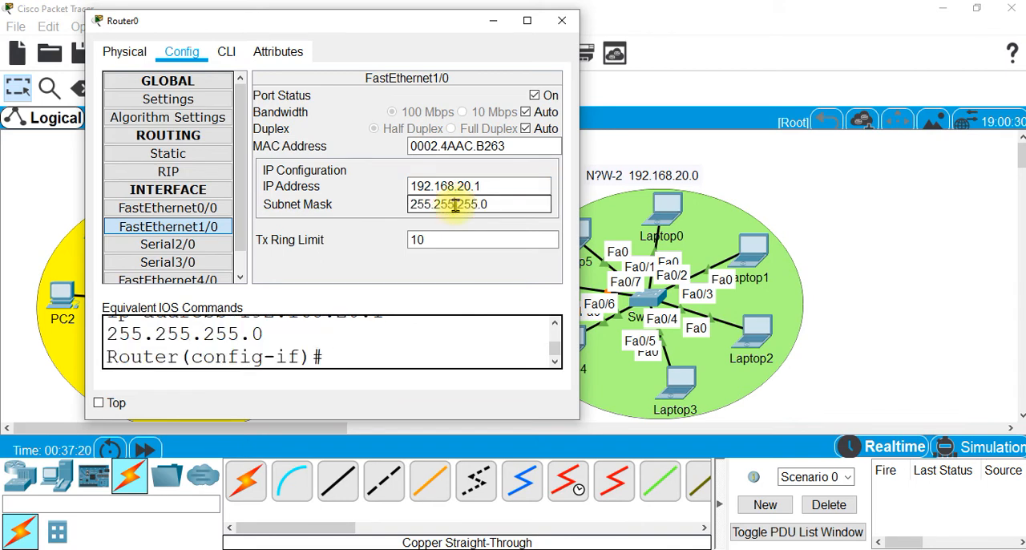
{"action": "left_click", "coordinate": [571, 25]}
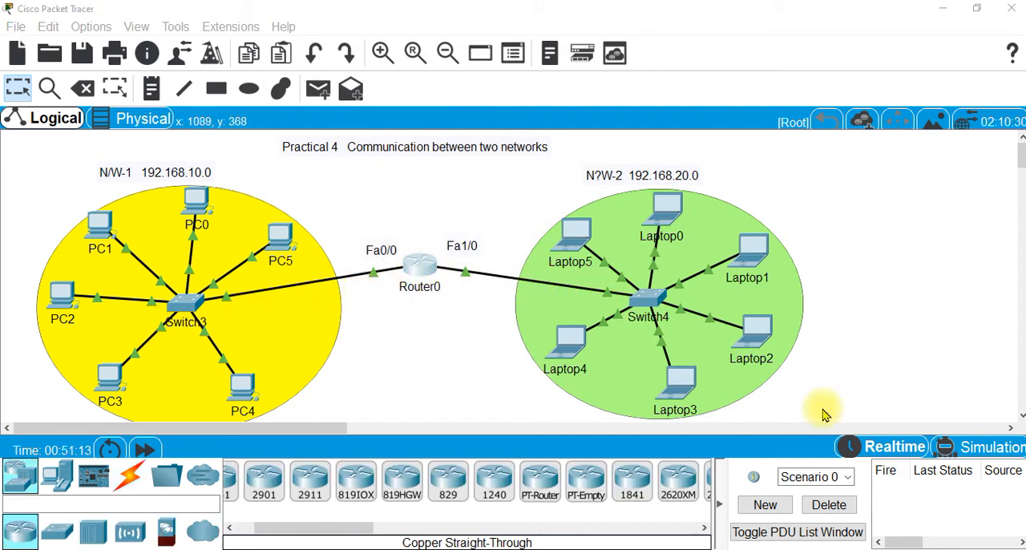
Switch to simulation mode and limit the visible event types to ICMP only
{"action": "left_click", "coordinate": [993, 446]}
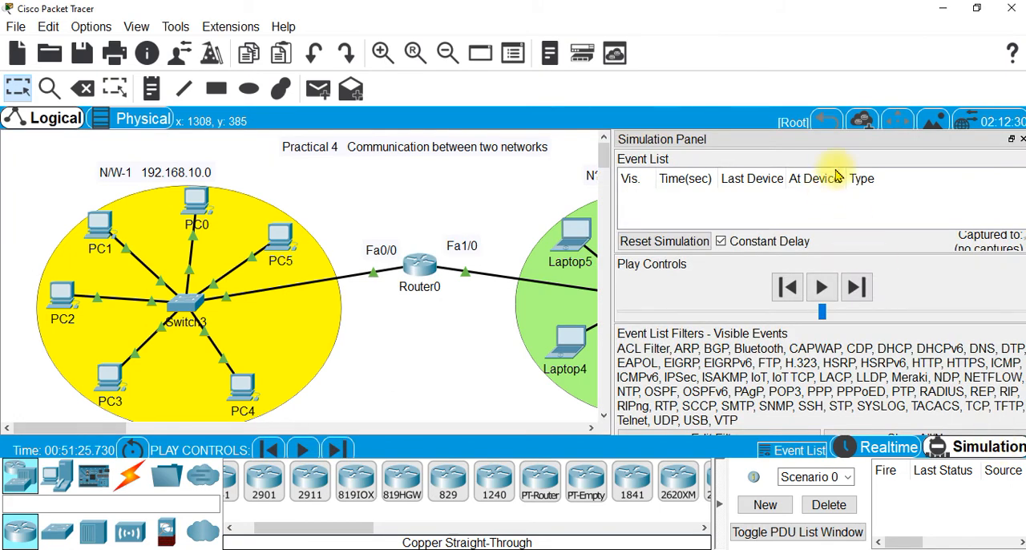
{"action": "left_click_drag", "start_coordinate": [847, 144], "coordinate": [818, 30]}
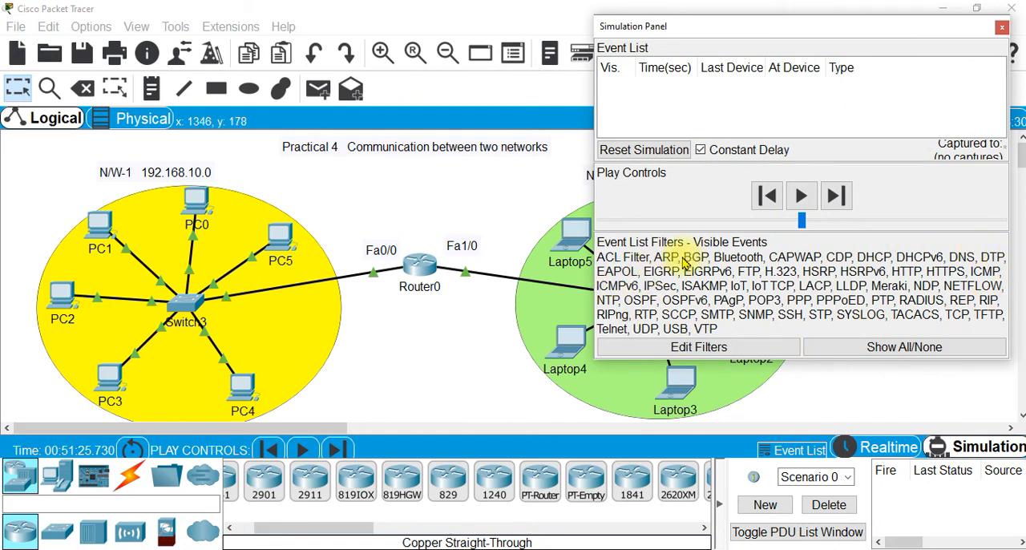
{"action": "left_click", "coordinate": [896, 349]}
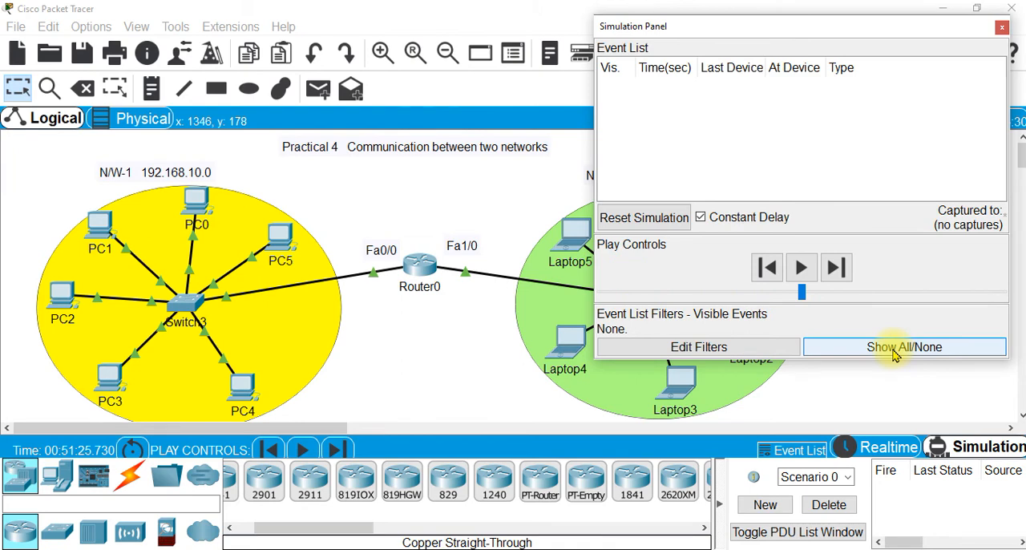
{"action": "left_click", "coordinate": [681, 353]}
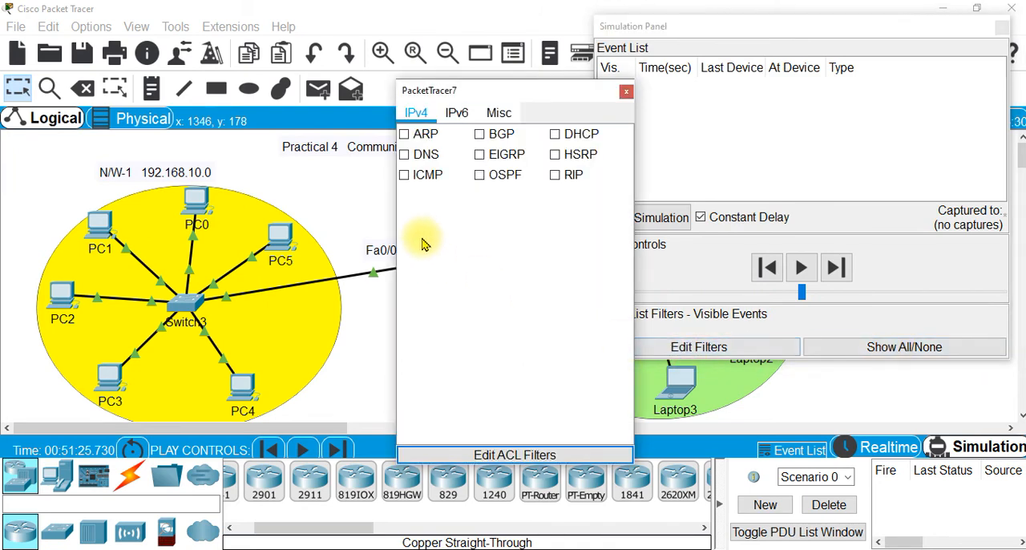
{"action": "left_click", "coordinate": [403, 176]}
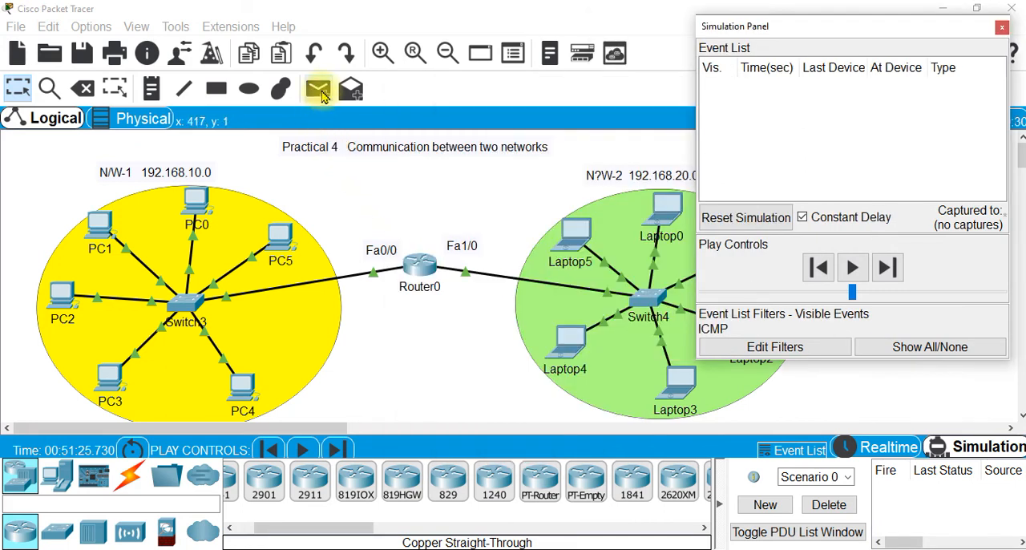
Add a simple PDU from PC1 in the first network to Laptop0 in the second network
{"action": "left_click", "coordinate": [319, 91]}
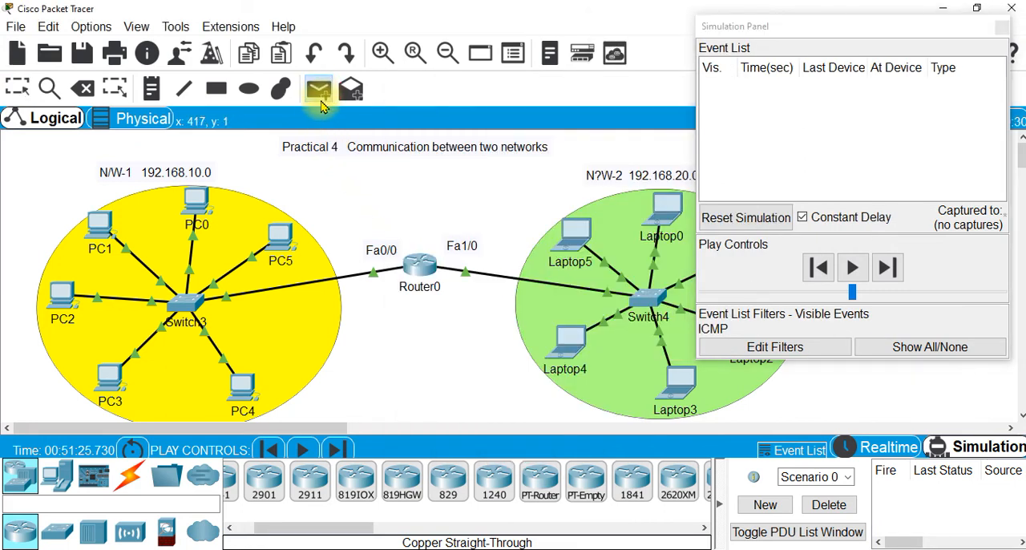
{"action": "left_click", "coordinate": [100, 232]}
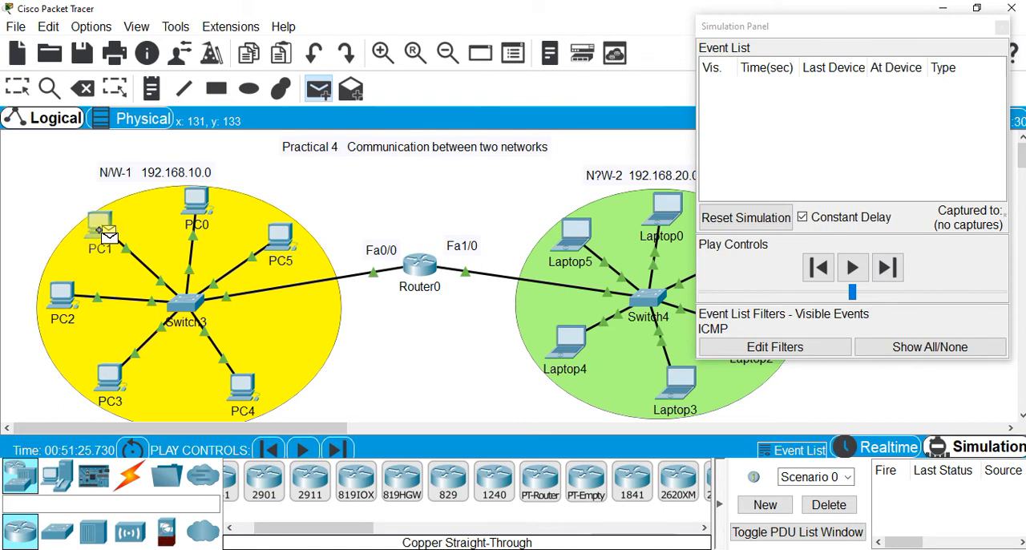
{"action": "left_click", "coordinate": [420, 324]}
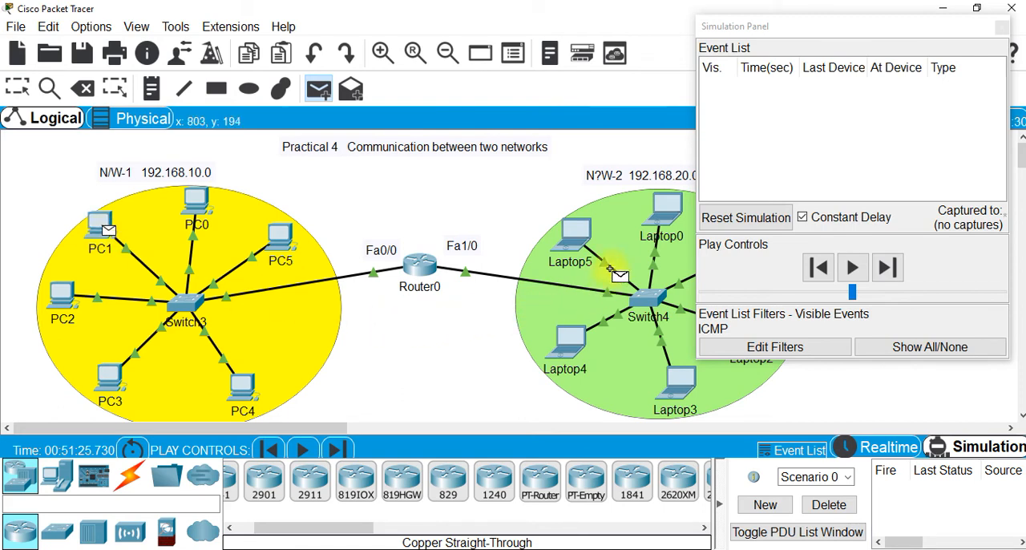
{"action": "left_click", "coordinate": [578, 236]}
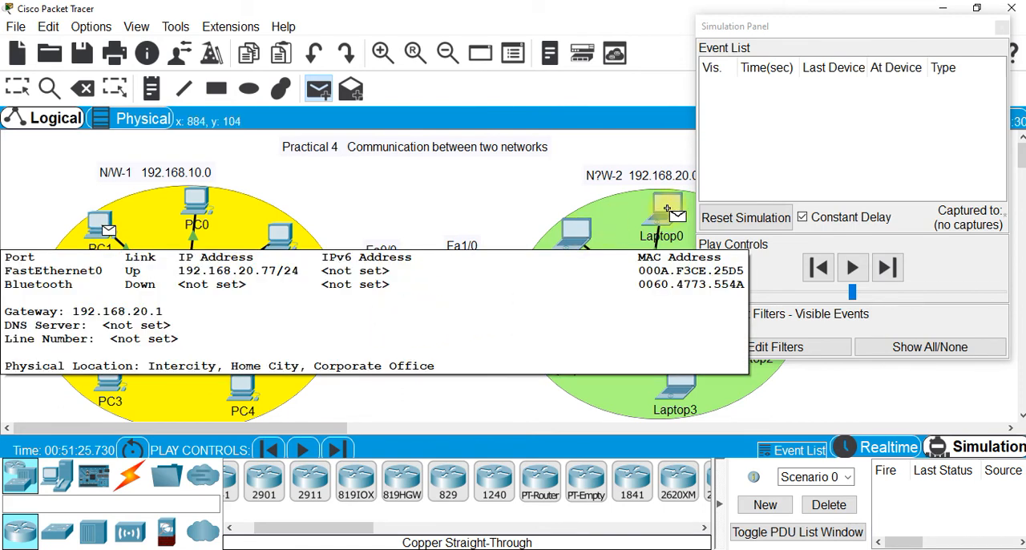
{"action": "left_click", "coordinate": [666, 208]}
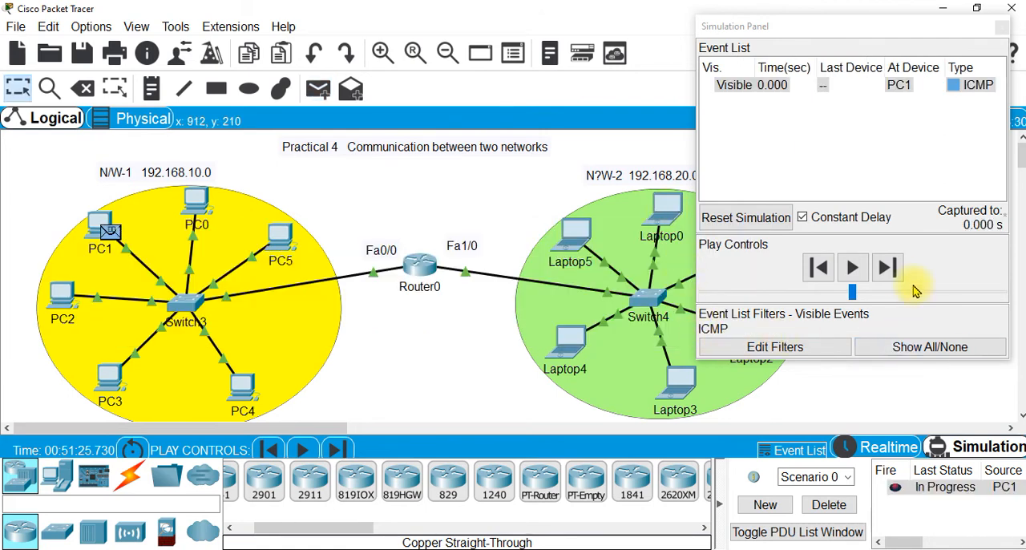
Advance the simulation event by event until PC1's packet reaches Router0, and delete the scenario
{"action": "left_click", "coordinate": [890, 268]}
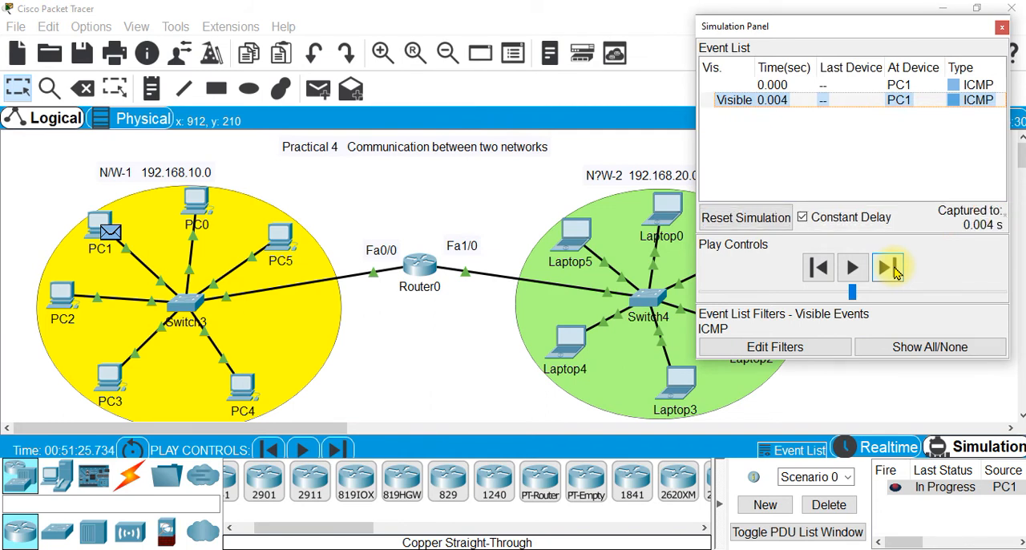
{"action": "left_click", "coordinate": [892, 268]}
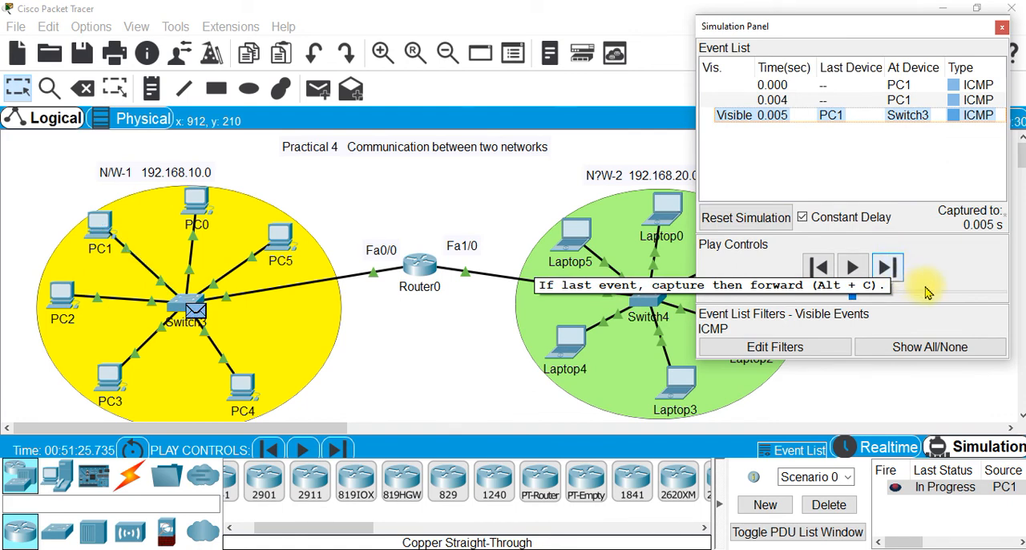
{"action": "left_click", "coordinate": [888, 269]}
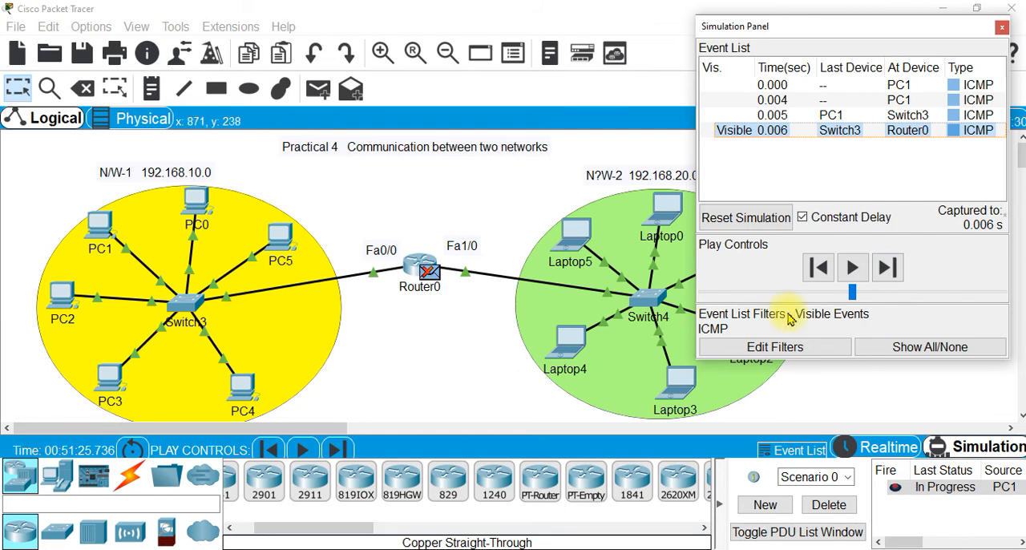
{"action": "left_click", "coordinate": [829, 505]}
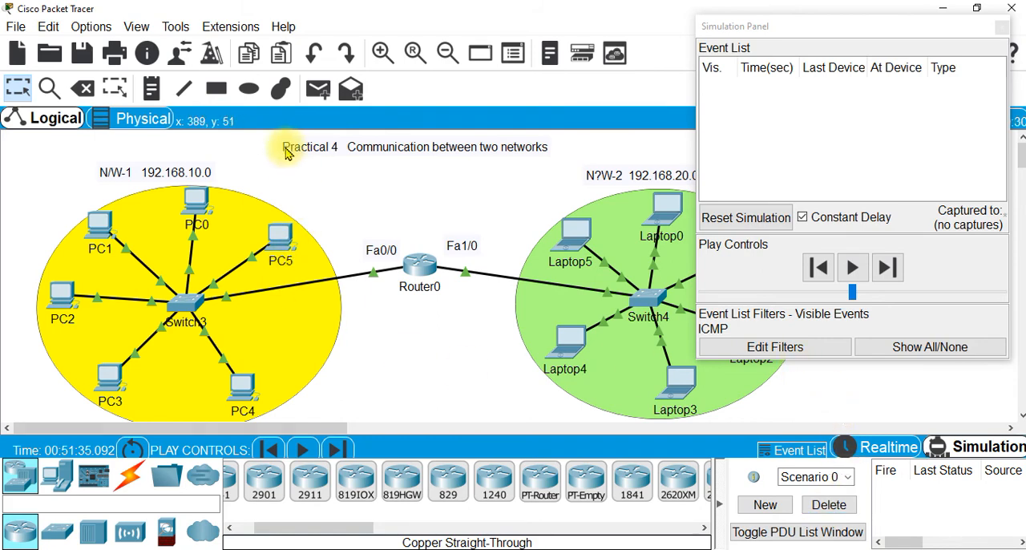
Add a simple PDU from PC0 in the first network to Laptop0 in the second network
{"action": "left_click", "coordinate": [325, 89]}
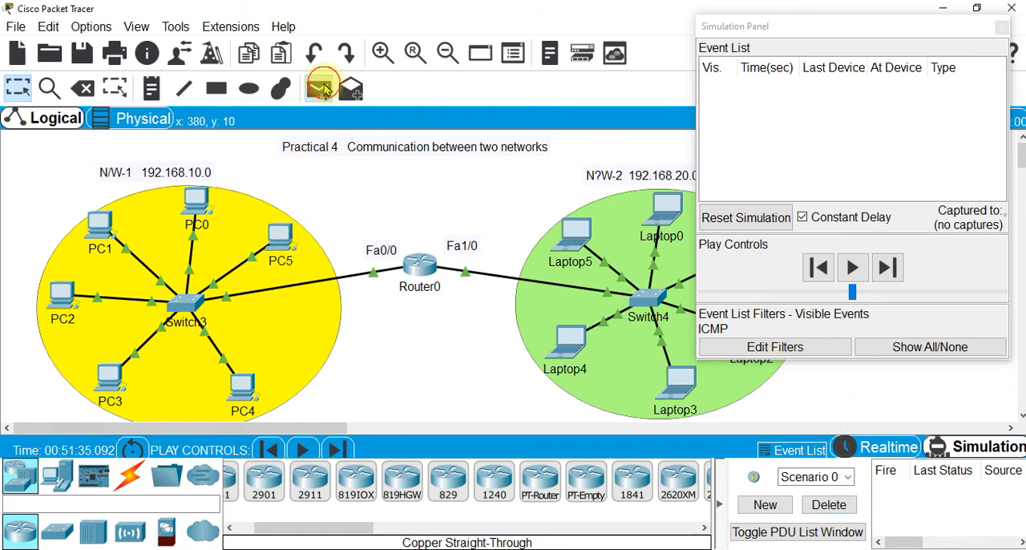
{"action": "left_click", "coordinate": [192, 195]}
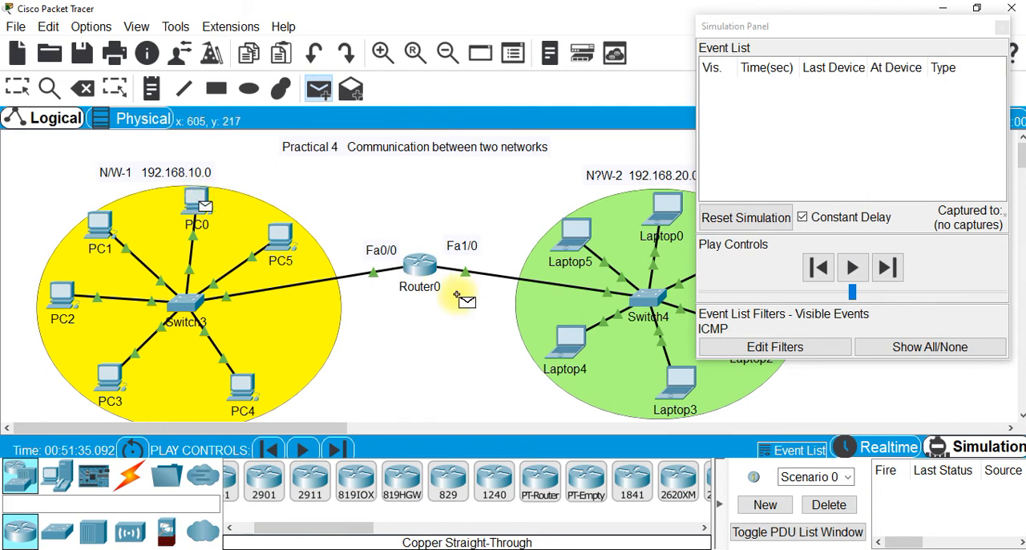
{"action": "left_click", "coordinate": [660, 210]}
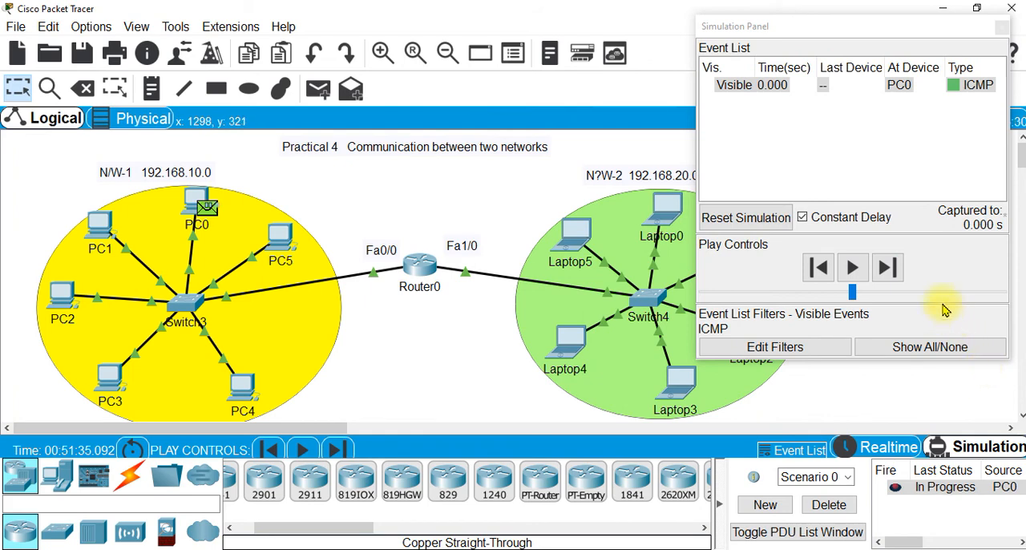
Advance the simulation event by event until the packet reaches Laptop0 and its reply returns to PC0
{"action": "left_click", "coordinate": [890, 270]}
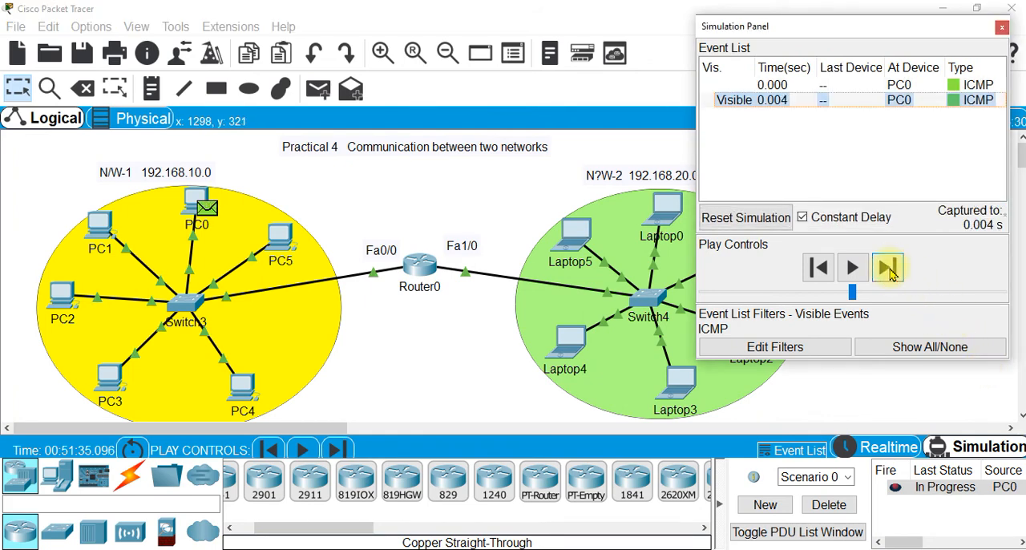
{"action": "left_click", "coordinate": [888, 271]}
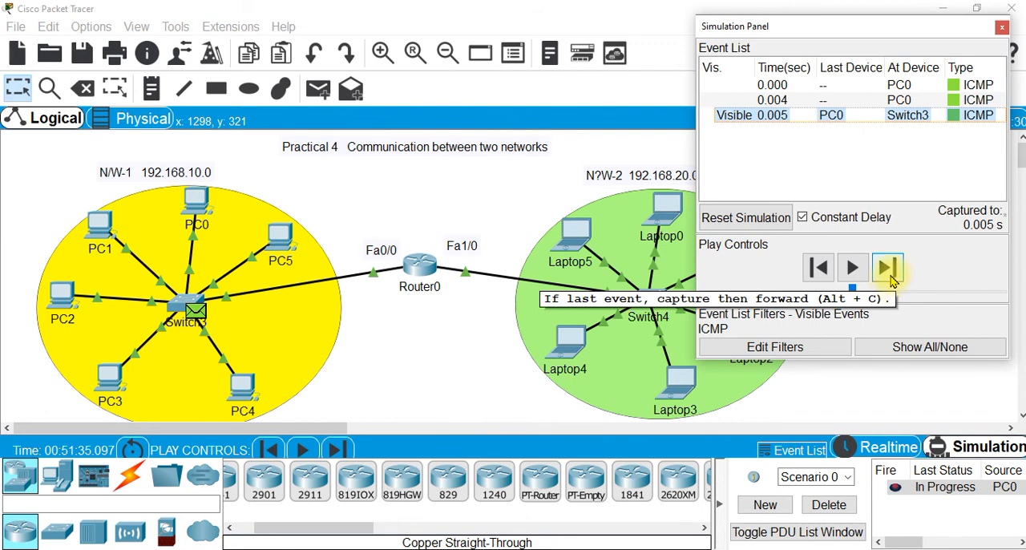
{"action": "left_click", "coordinate": [889, 270]}
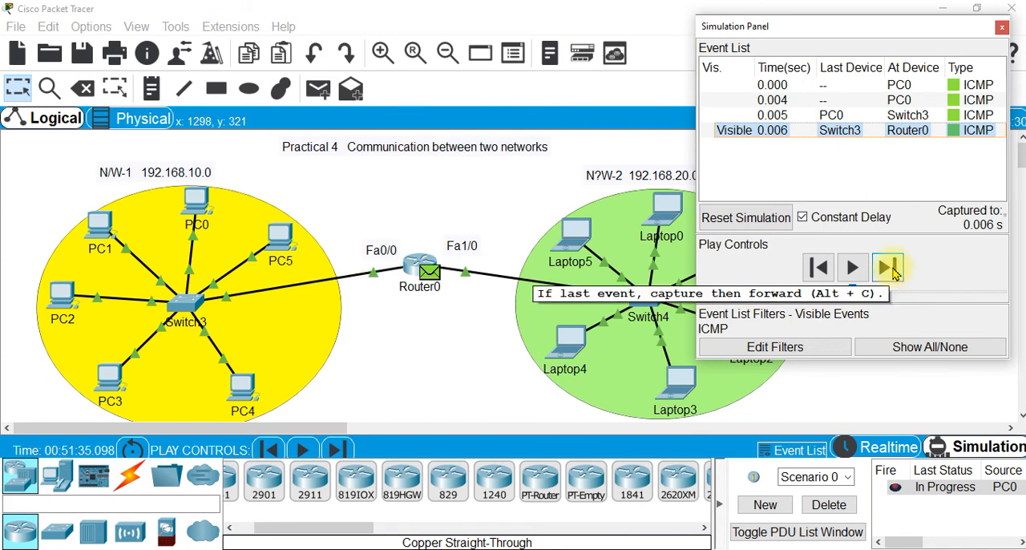
{"action": "left_click", "coordinate": [889, 269]}
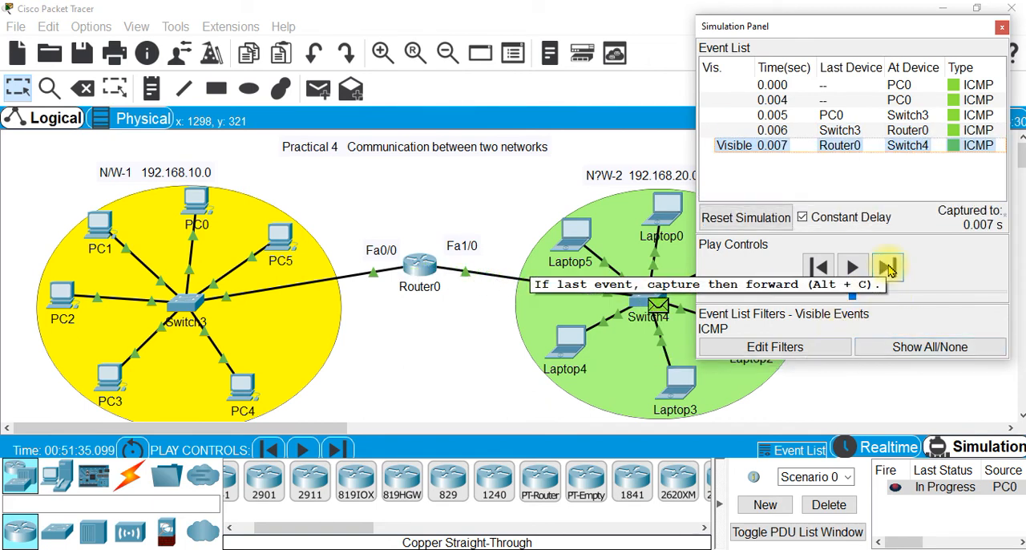
{"action": "left_click", "coordinate": [889, 270]}
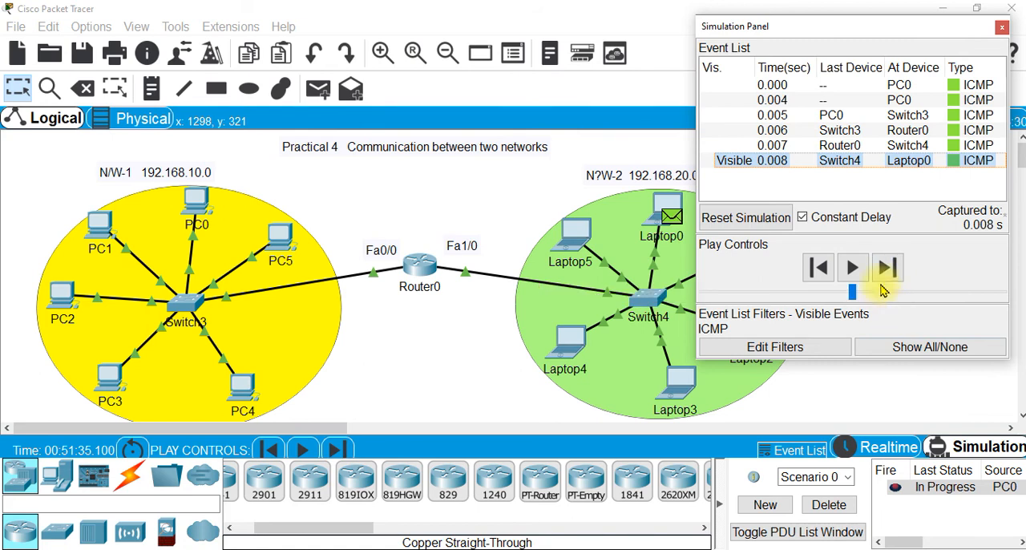
{"action": "left_click", "coordinate": [894, 267]}
{"action": "left_click", "coordinate": [894, 268]}
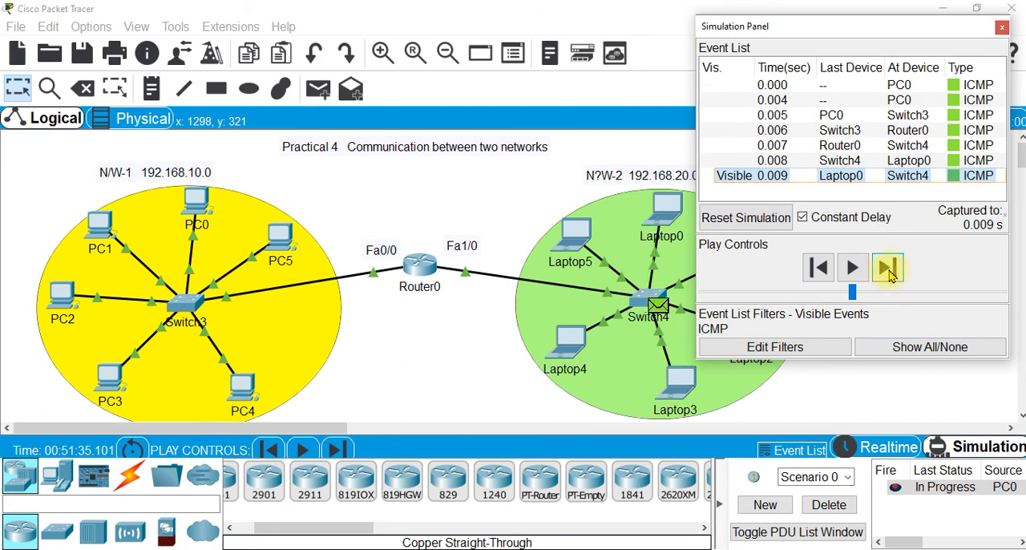
{"action": "left_click", "coordinate": [890, 271]}
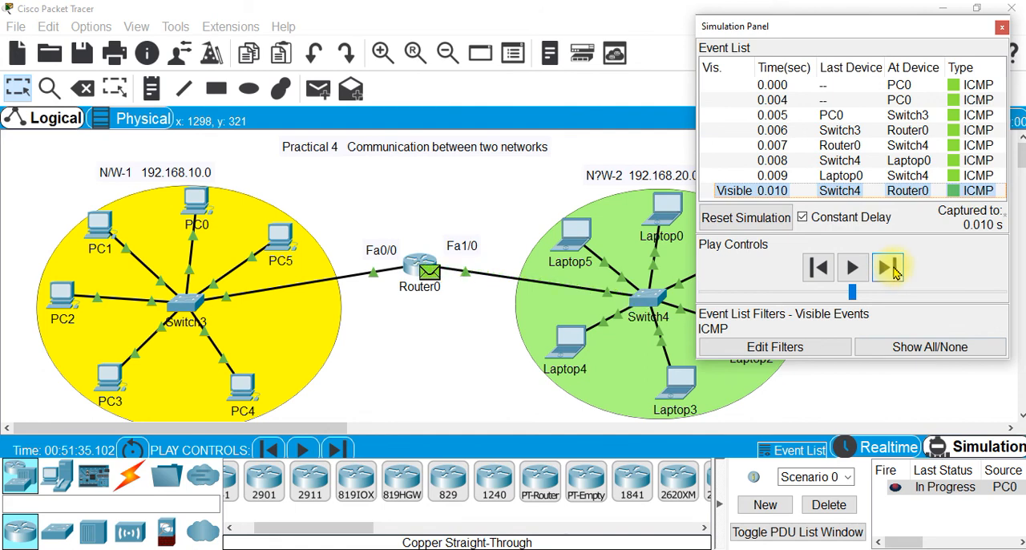
{"action": "left_click", "coordinate": [892, 270]}
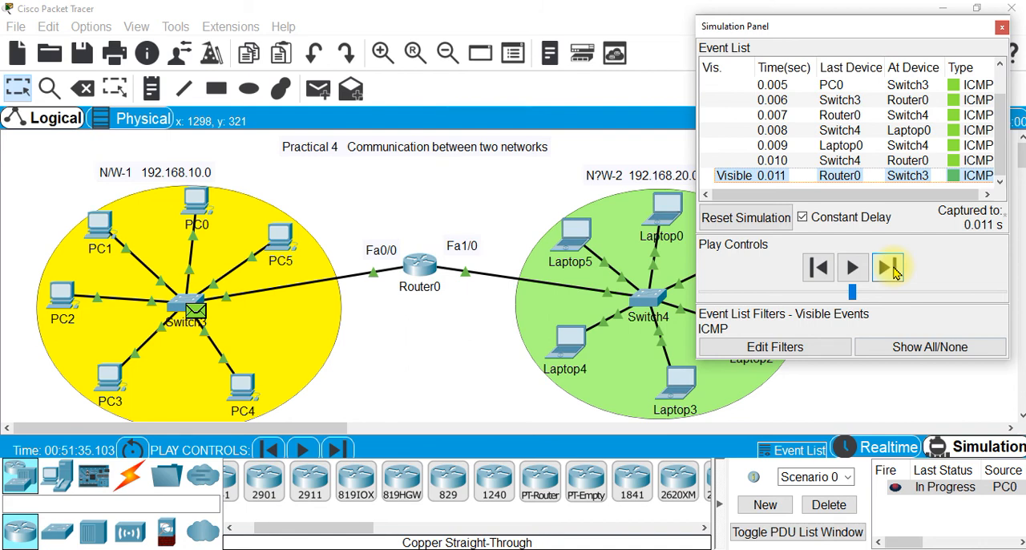
{"action": "left_click", "coordinate": [896, 270]}
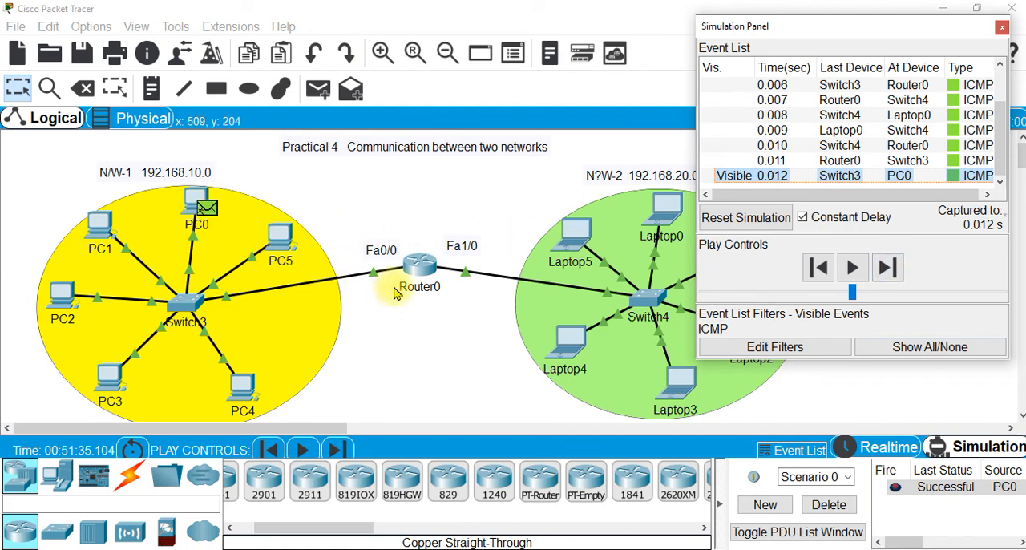
Delete the current scenario and add a simple PDU from Laptop3 in the second network to PC3 in the first network
{"action": "left_click", "coordinate": [828, 504]}
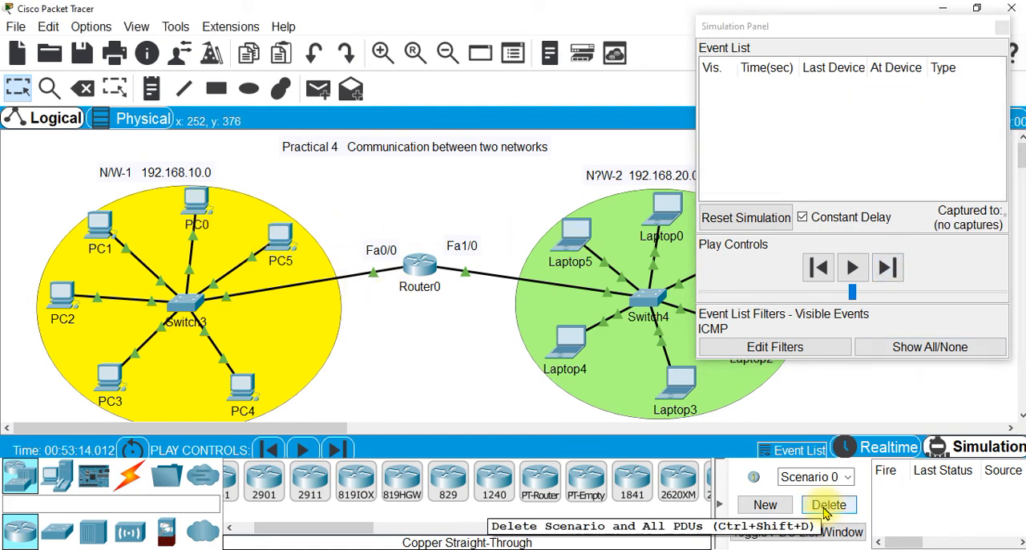
{"action": "left_click", "coordinate": [318, 90]}
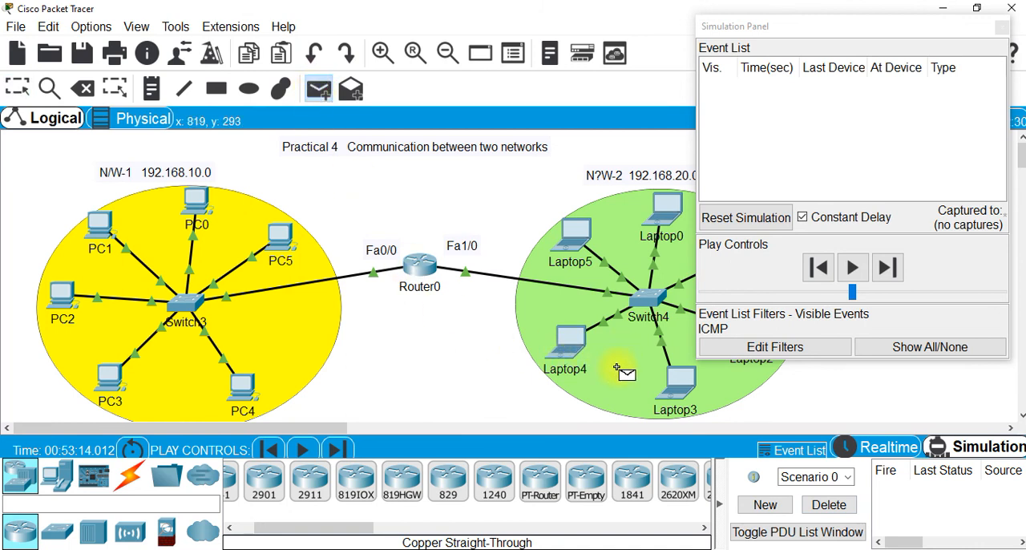
{"action": "left_click", "coordinate": [675, 395]}
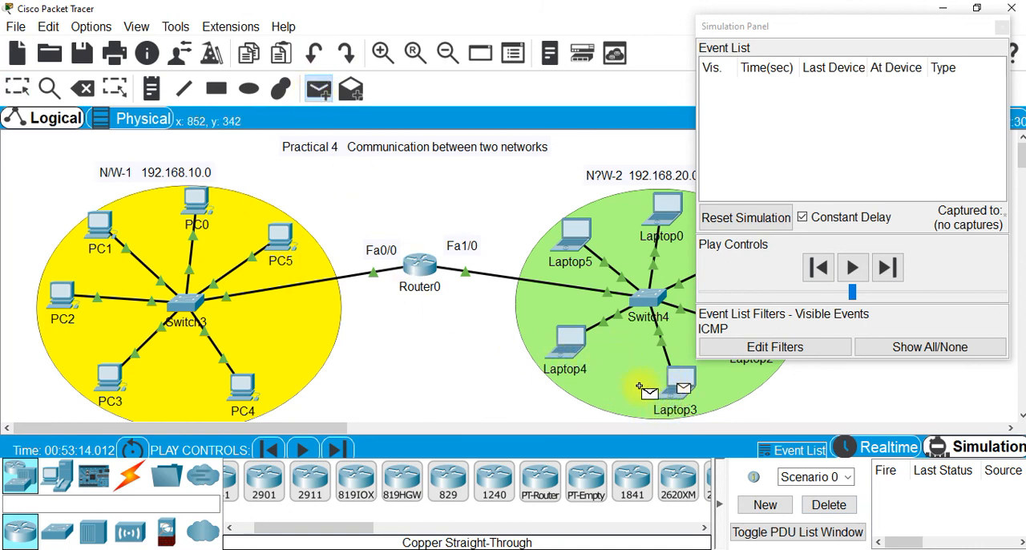
{"action": "left_click", "coordinate": [106, 377]}
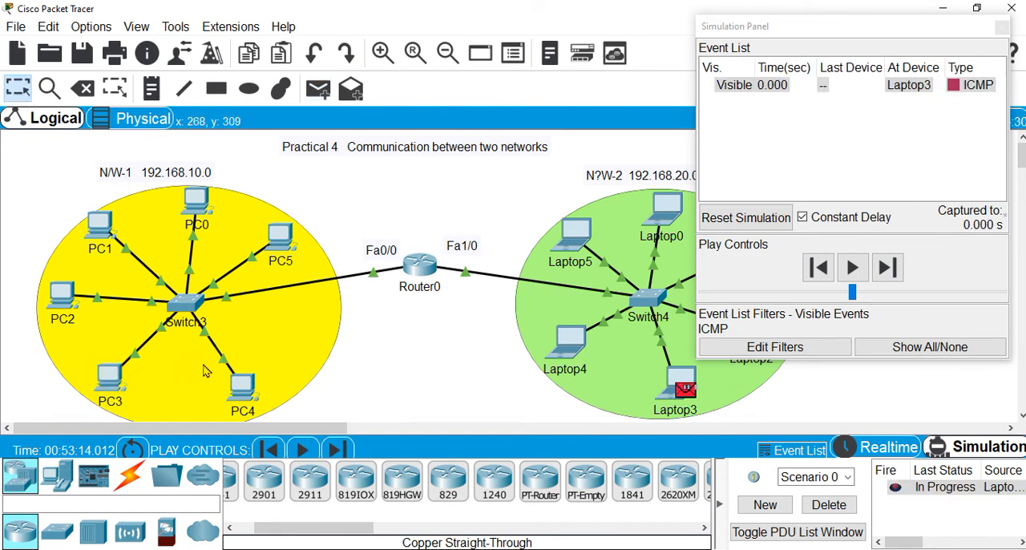
Advance the simulation event by event until Laptop3's packet reaches Router0, and delete the scenario
{"action": "left_click", "coordinate": [894, 270]}
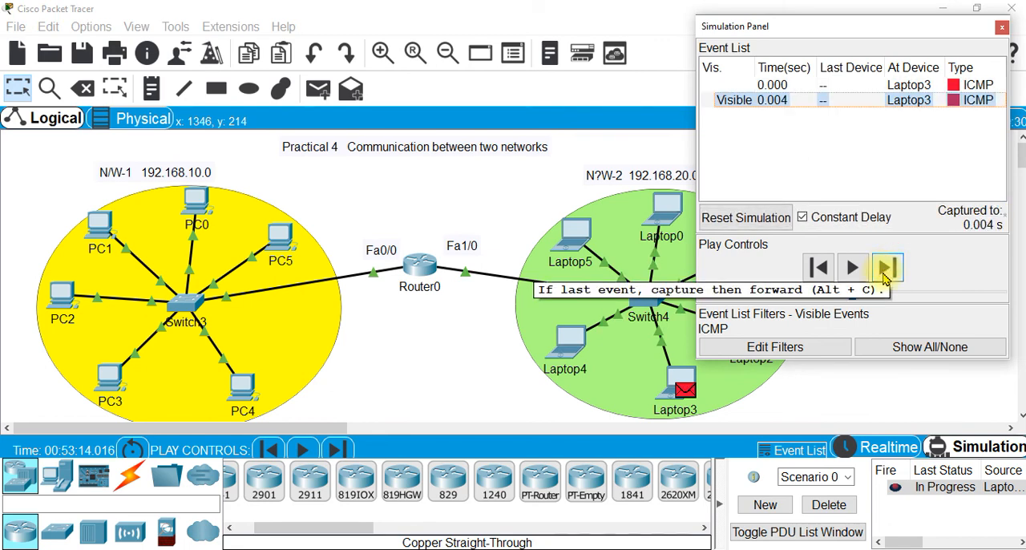
{"action": "left_click", "coordinate": [886, 272]}
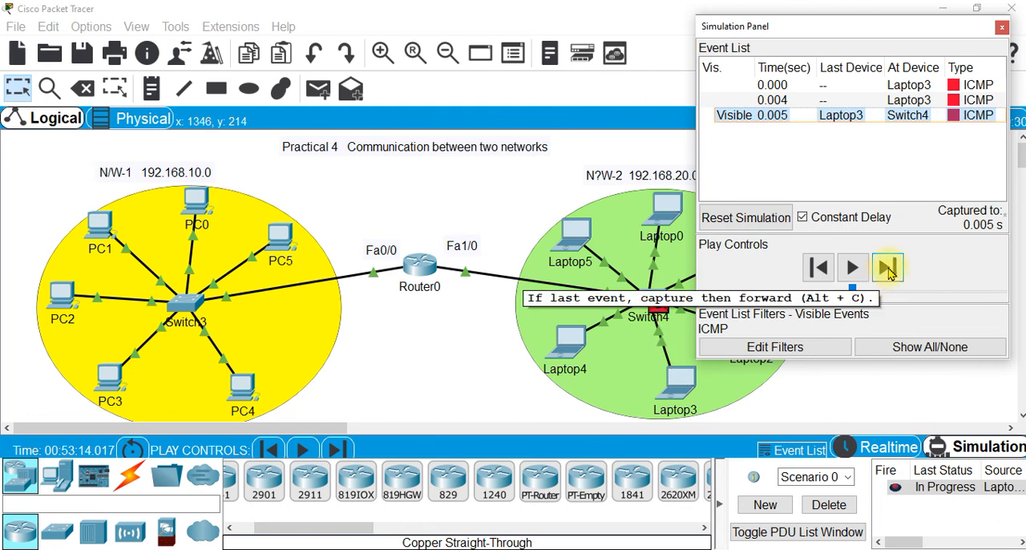
{"action": "left_click", "coordinate": [888, 272]}
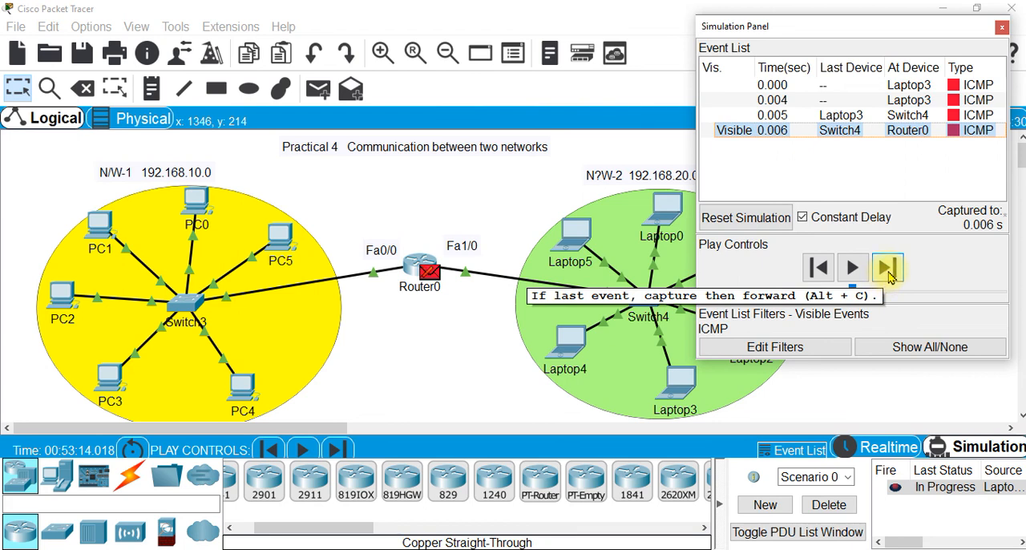
{"action": "left_click", "coordinate": [840, 510]}
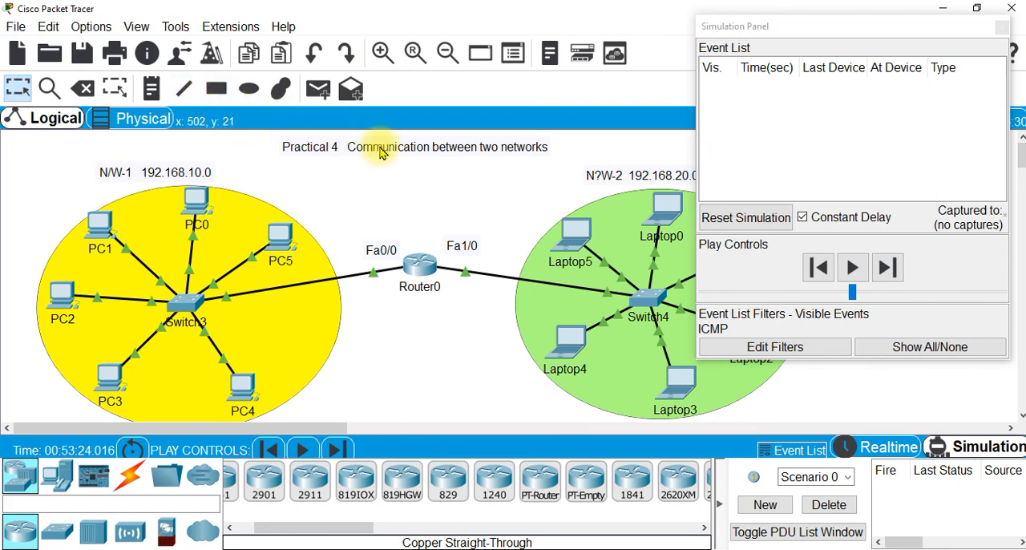
Add a simple PDU again from Laptop3 in the second network to PC3 in the first network
{"action": "left_click", "coordinate": [318, 89]}
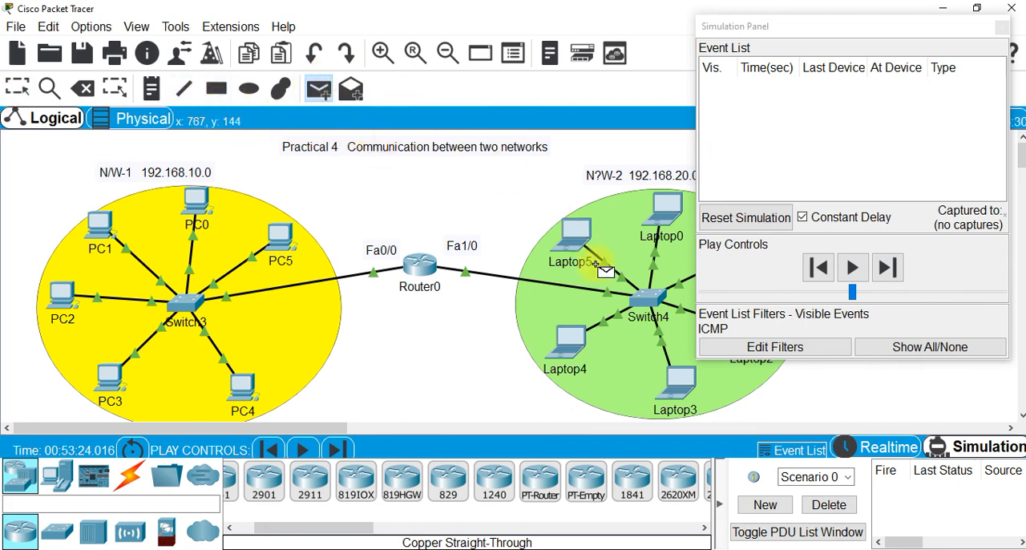
{"action": "left_click", "coordinate": [680, 383]}
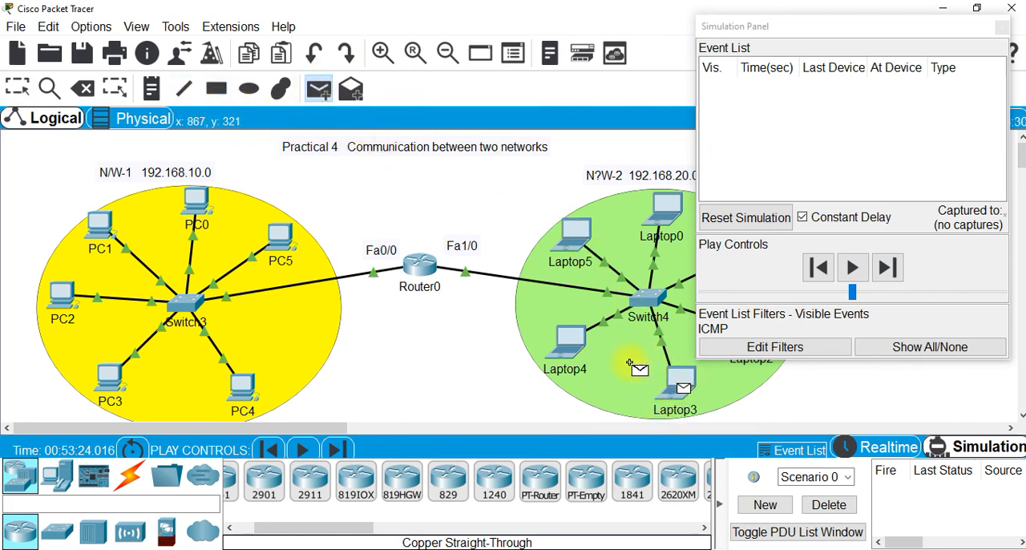
{"action": "left_click", "coordinate": [105, 375]}
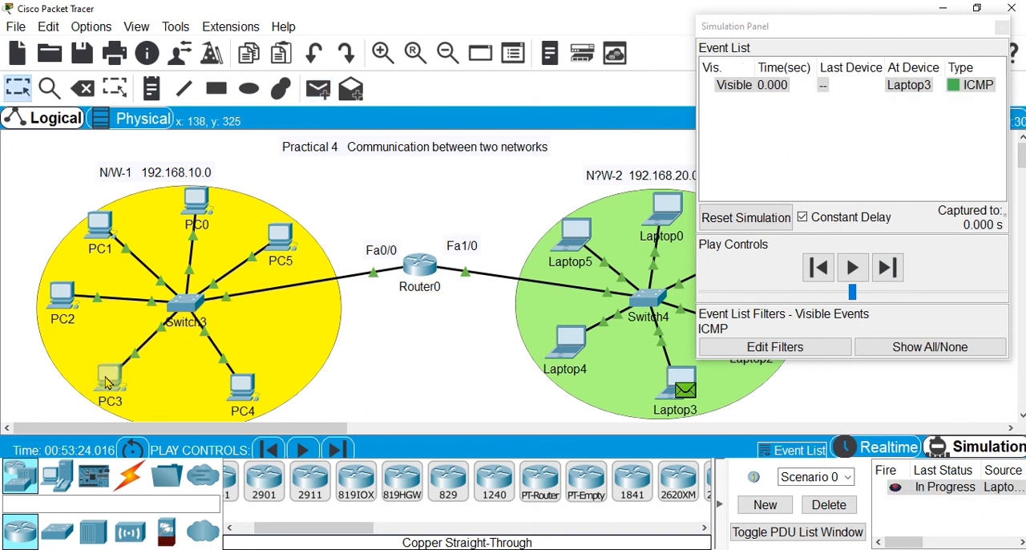
Advance the simulation event by event until the packet reaches PC3 and its reply returns to Laptop3
{"action": "left_click", "coordinate": [888, 269]}
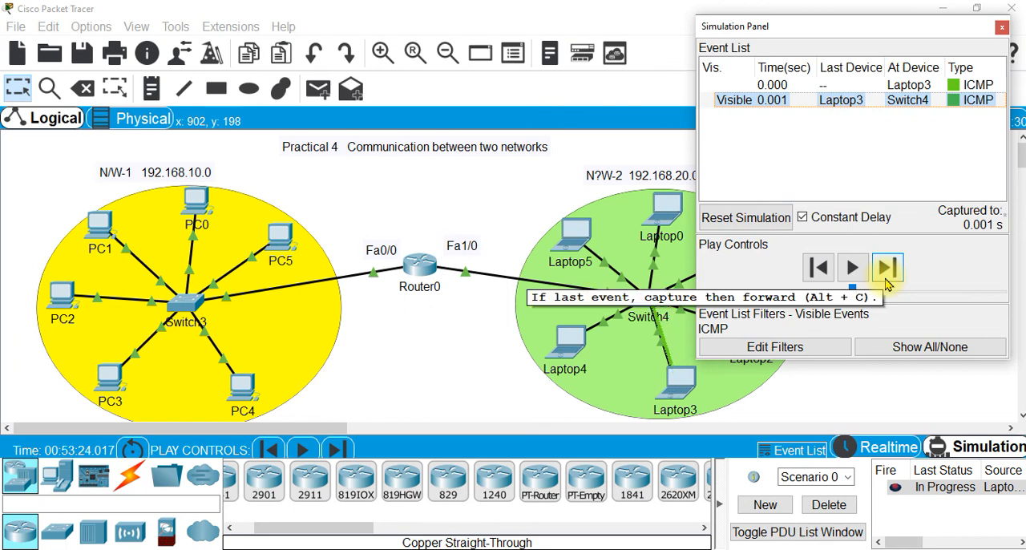
{"action": "left_click", "coordinate": [890, 269]}
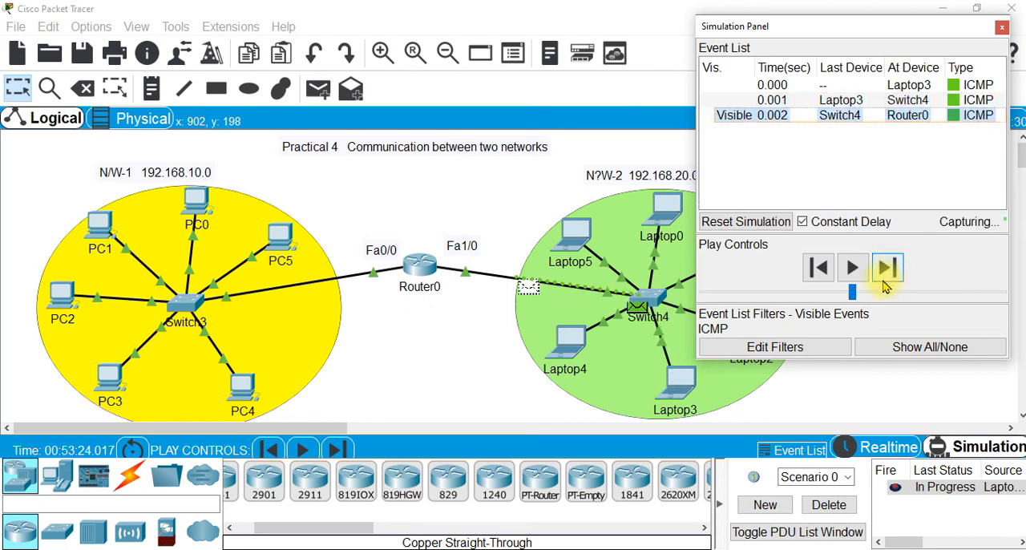
{"action": "left_click", "coordinate": [893, 271]}
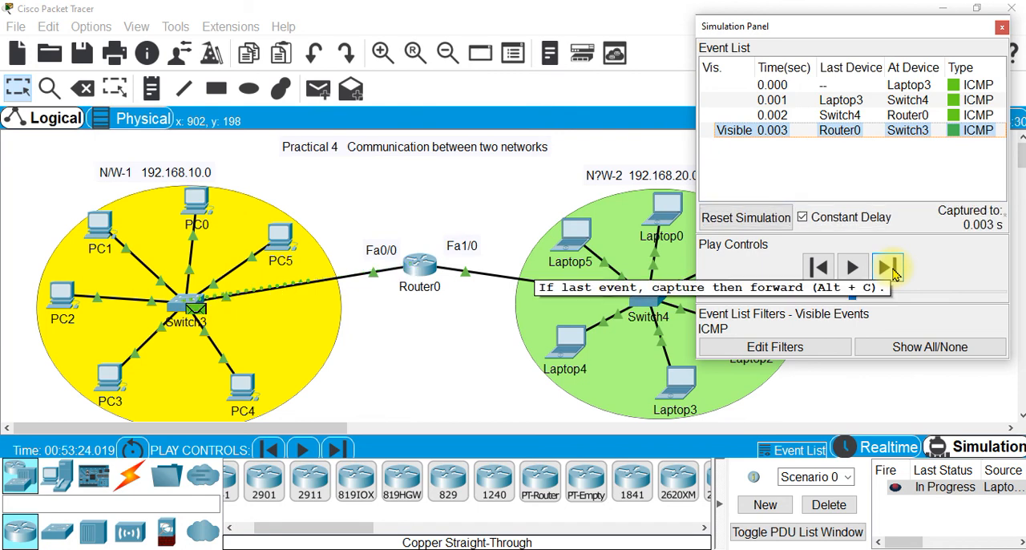
{"action": "left_click", "coordinate": [893, 270]}
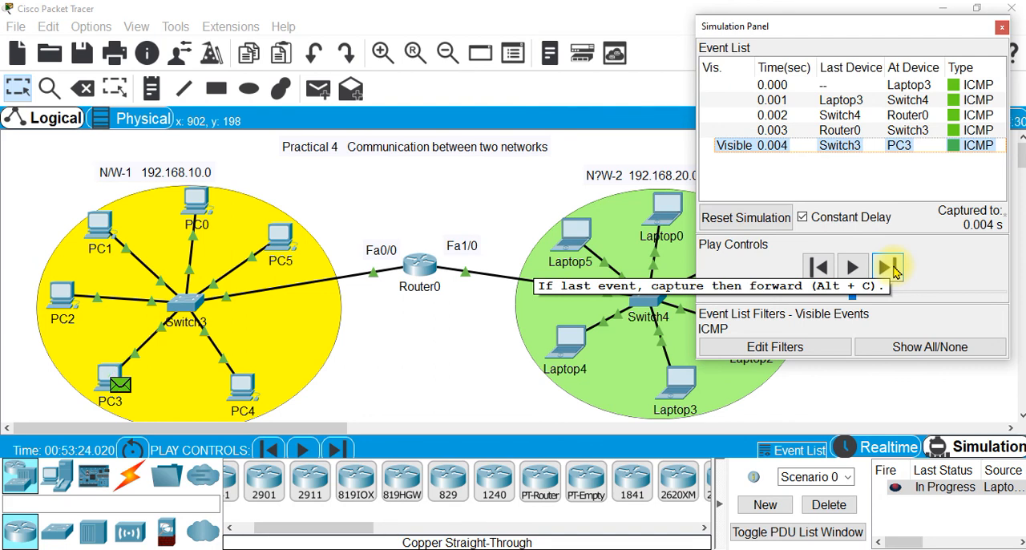
{"action": "left_click", "coordinate": [895, 272]}
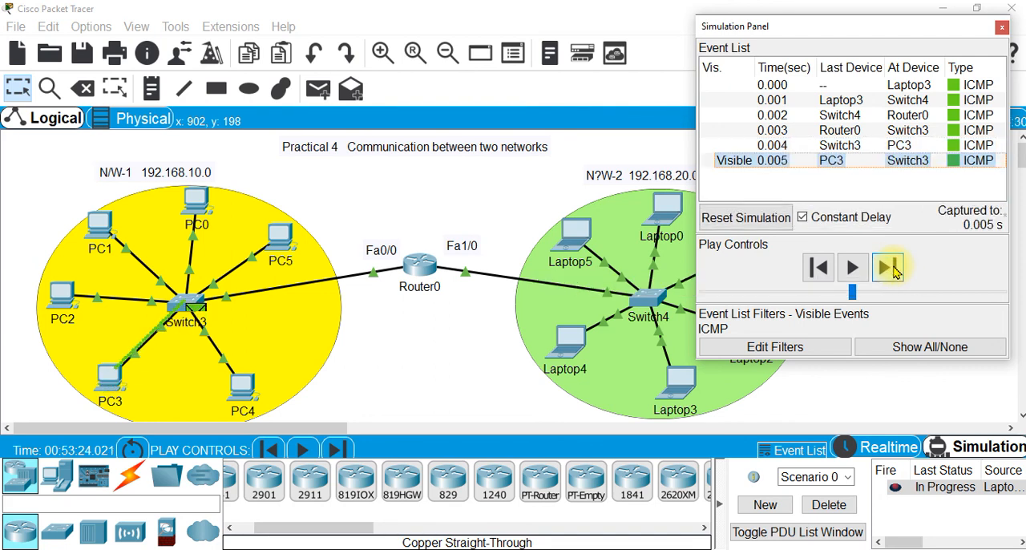
{"action": "left_click", "coordinate": [894, 270]}
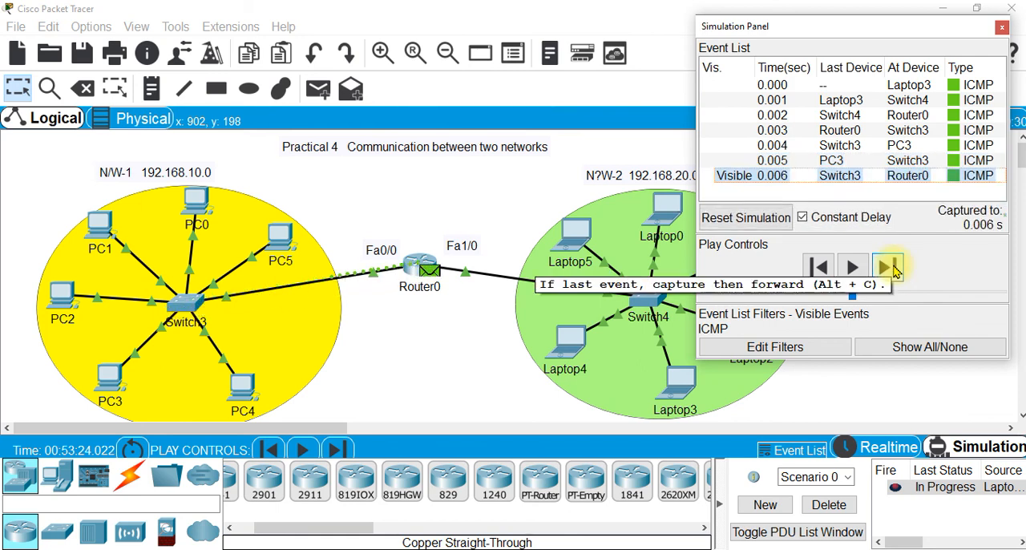
{"action": "left_click", "coordinate": [895, 271]}
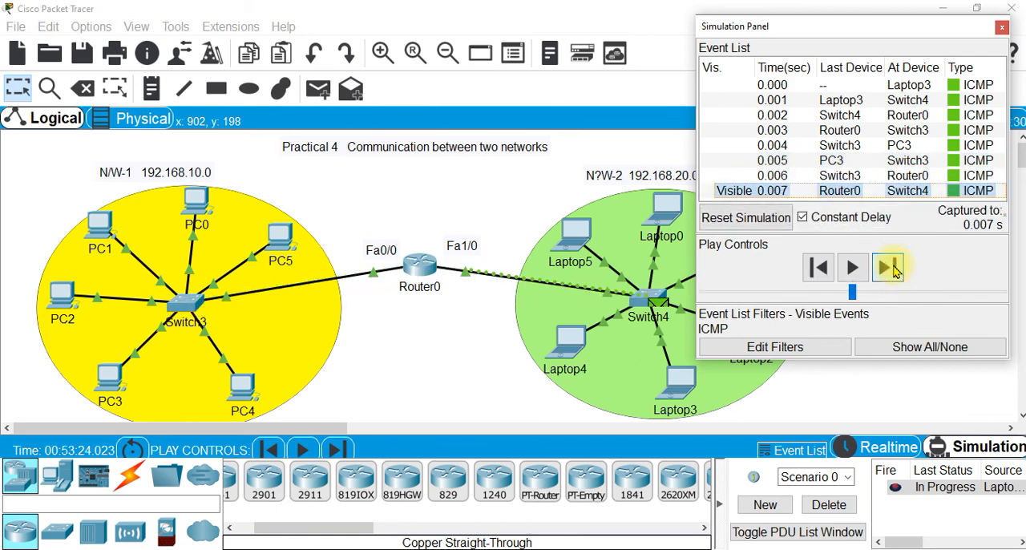
{"action": "left_click", "coordinate": [895, 271]}
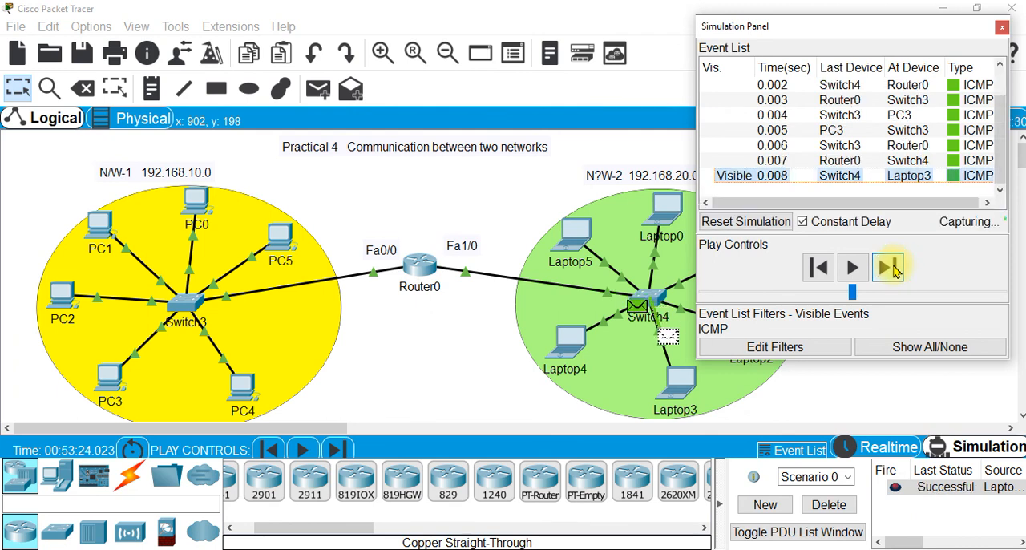